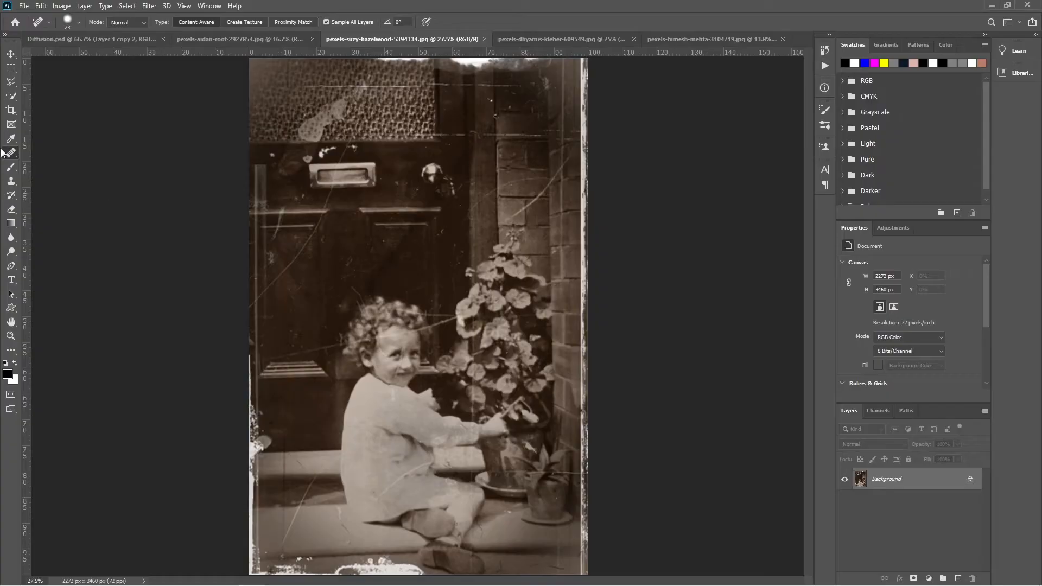
- Remove the scratch on the dark door panel above the child with the Spot Healing Brush
right_click(9, 153)
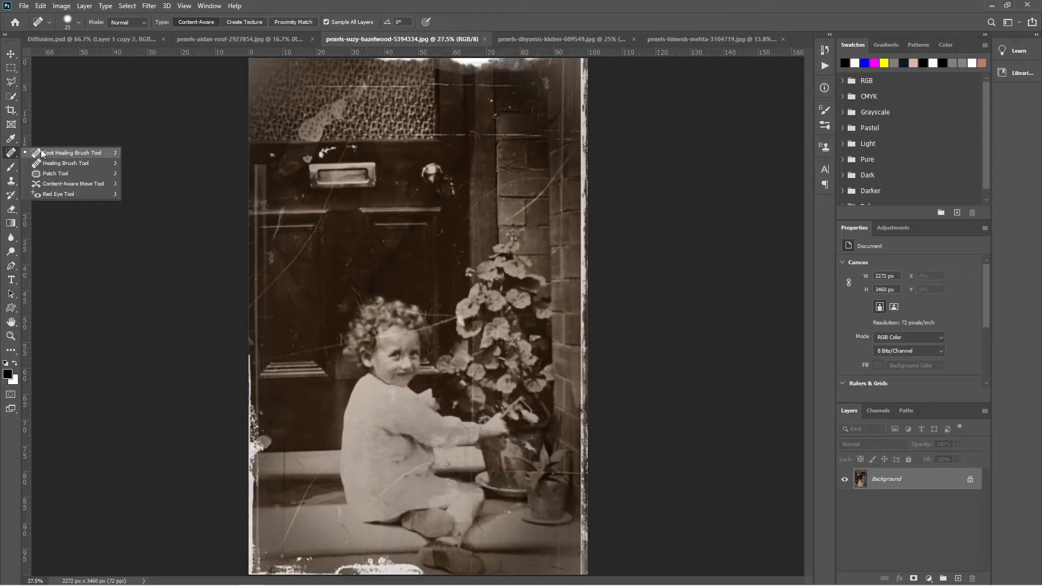
left_click(70, 153)
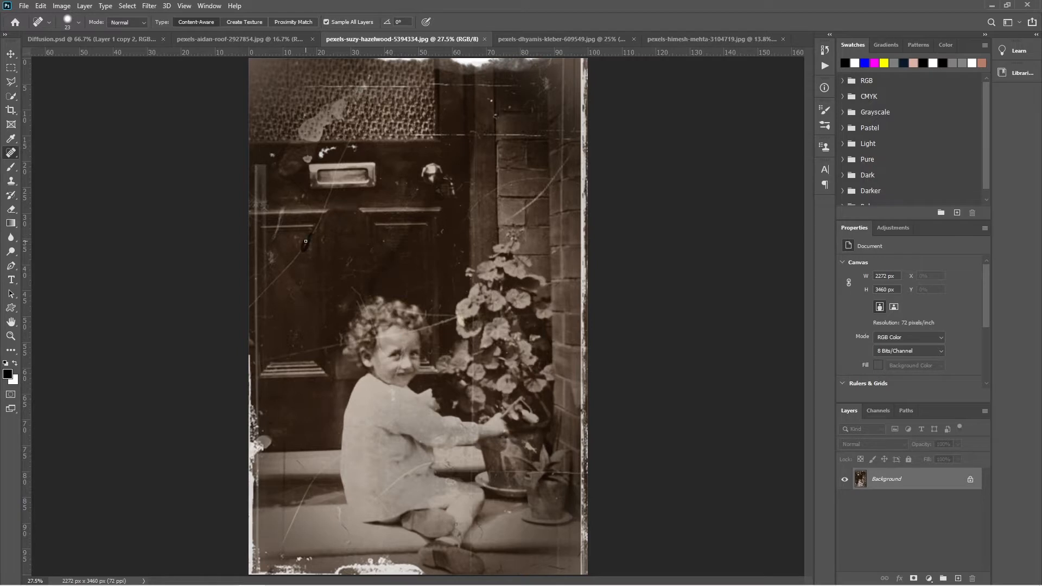
left_click_drag(409, 267, 414, 260)
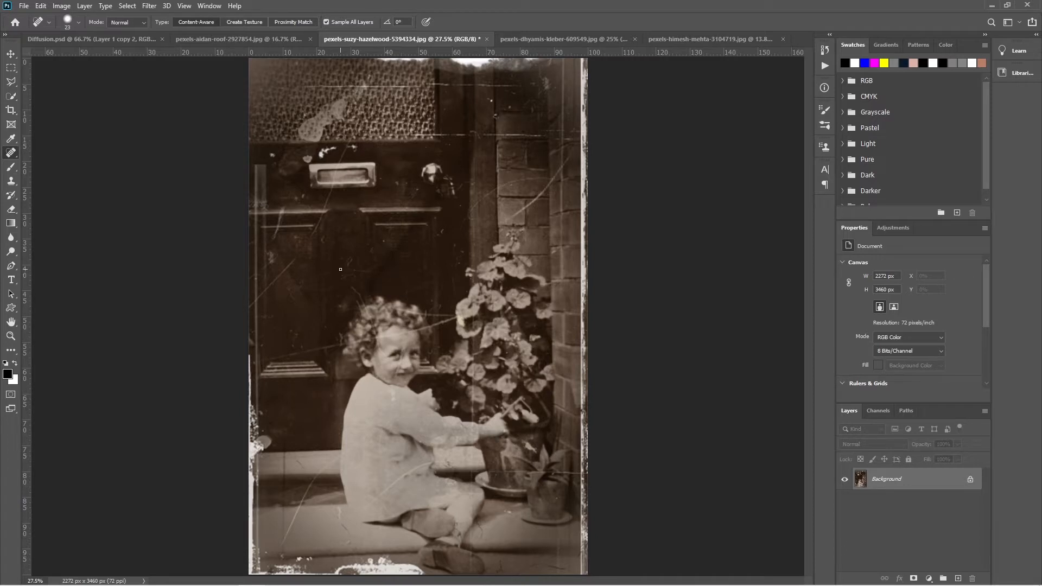
- Switch to the Healing Brush, add a new empty layer above the background, and try painting on the door without a sampled source
right_click(11, 153)
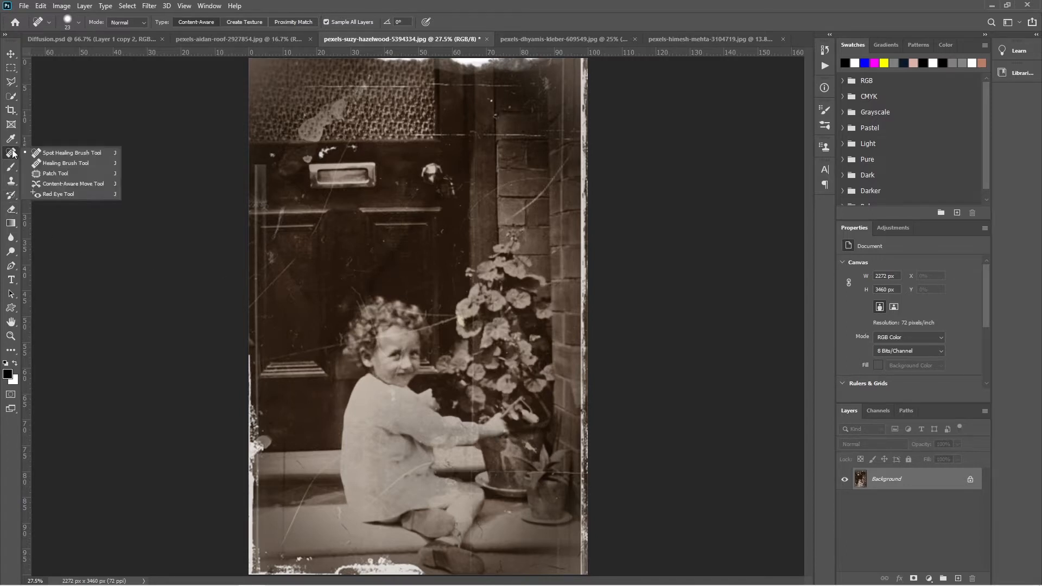
left_click(47, 163)
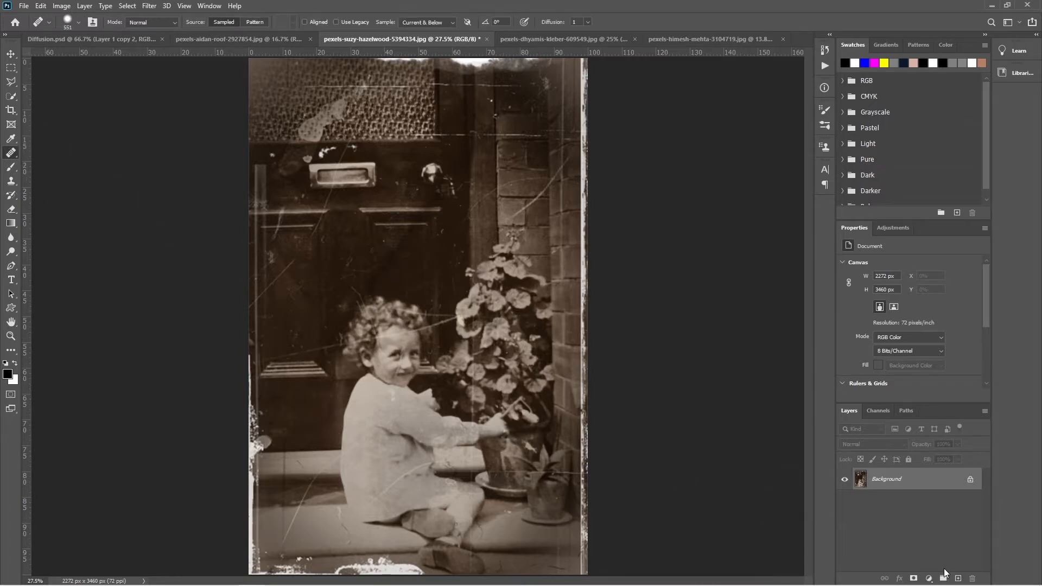
left_click(958, 578)
left_click(324, 213)
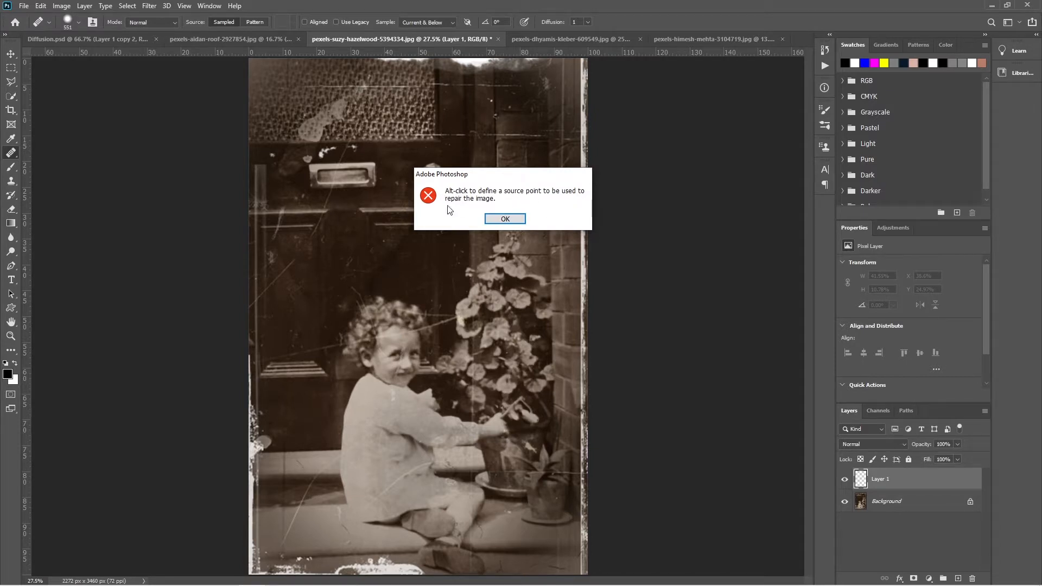
left_click(505, 218)
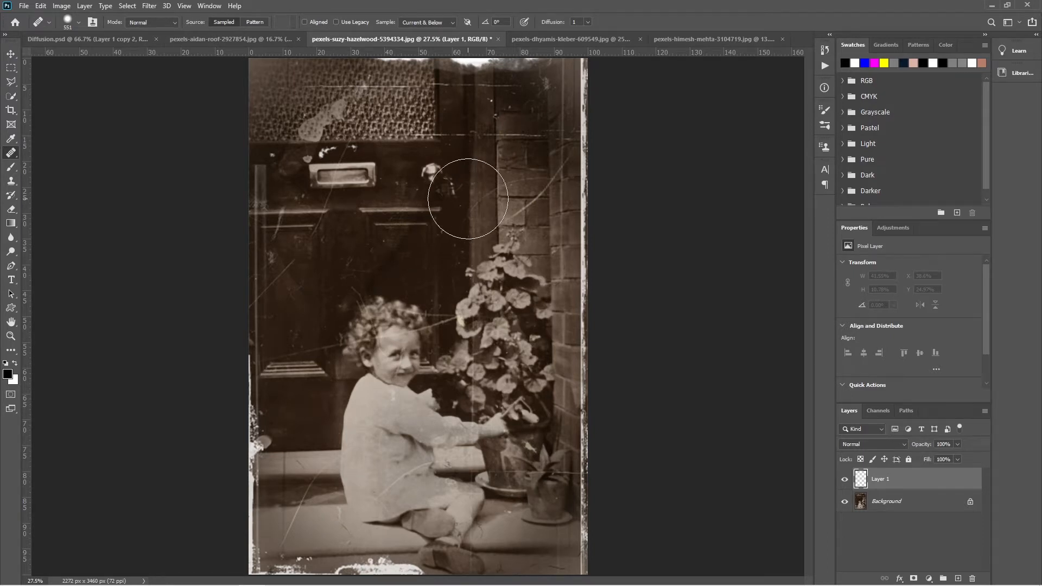
- Try healing the diagonal scratch across the brick wall with a 114 px brush, using the horizontal mortar line as source
right_click(441, 242, "alt")
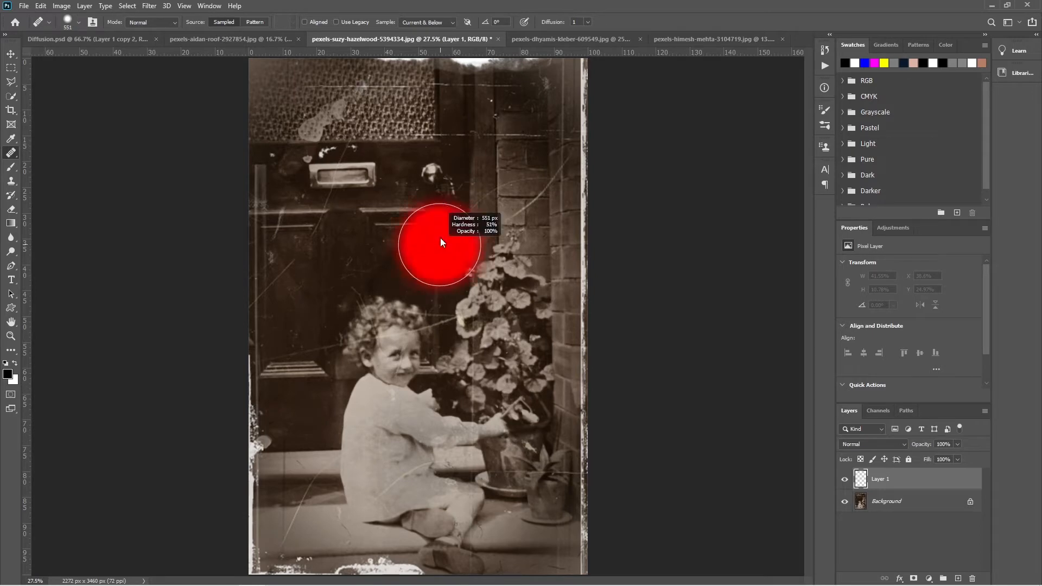
scroll(432, 196, "up", 3)
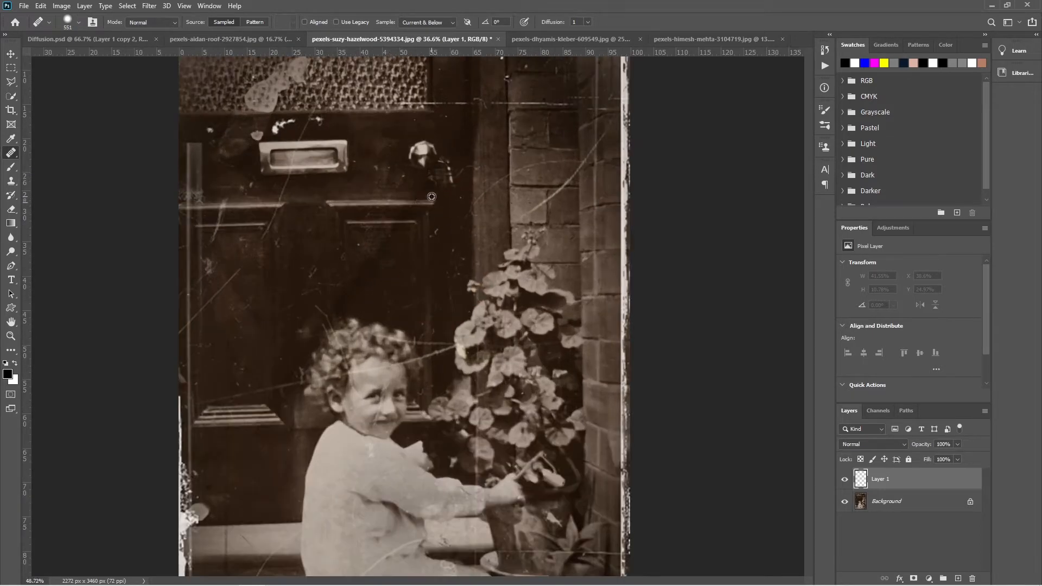
scroll(432, 196, "up", 4)
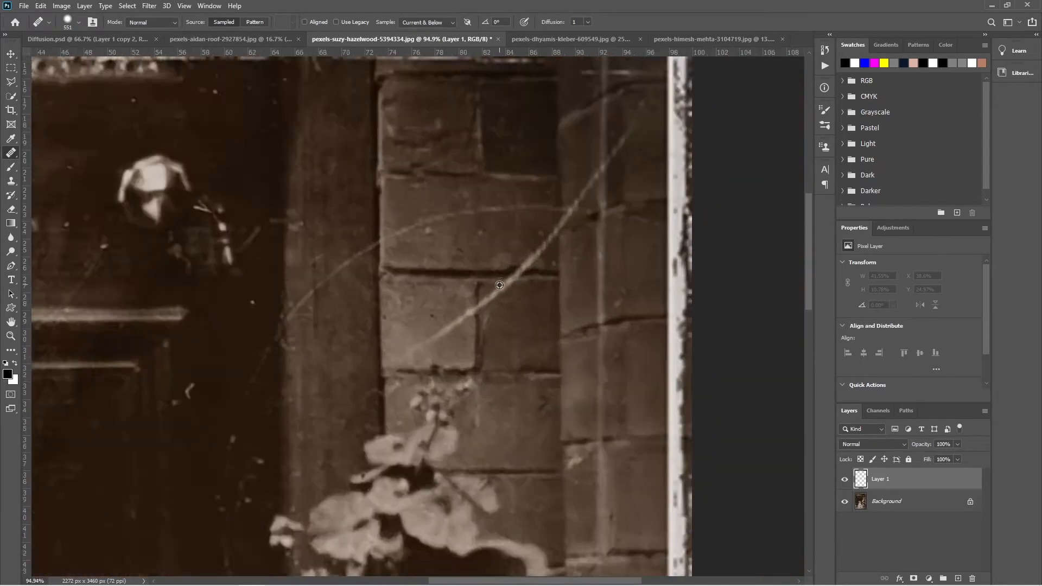
scroll(500, 285, "up", 1)
right_click(492, 284, "alt")
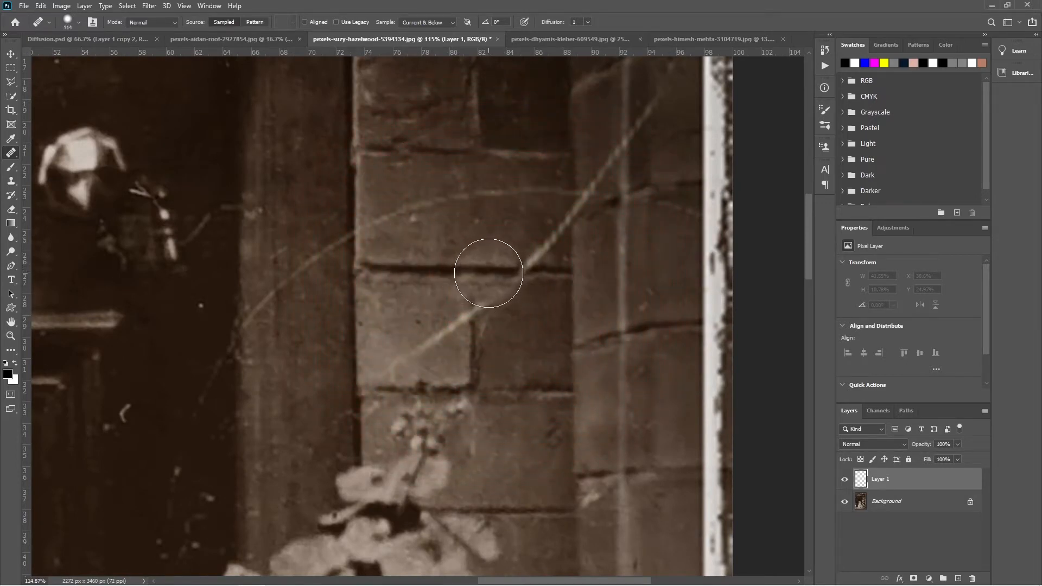
left_click_drag(489, 273, 526, 270)
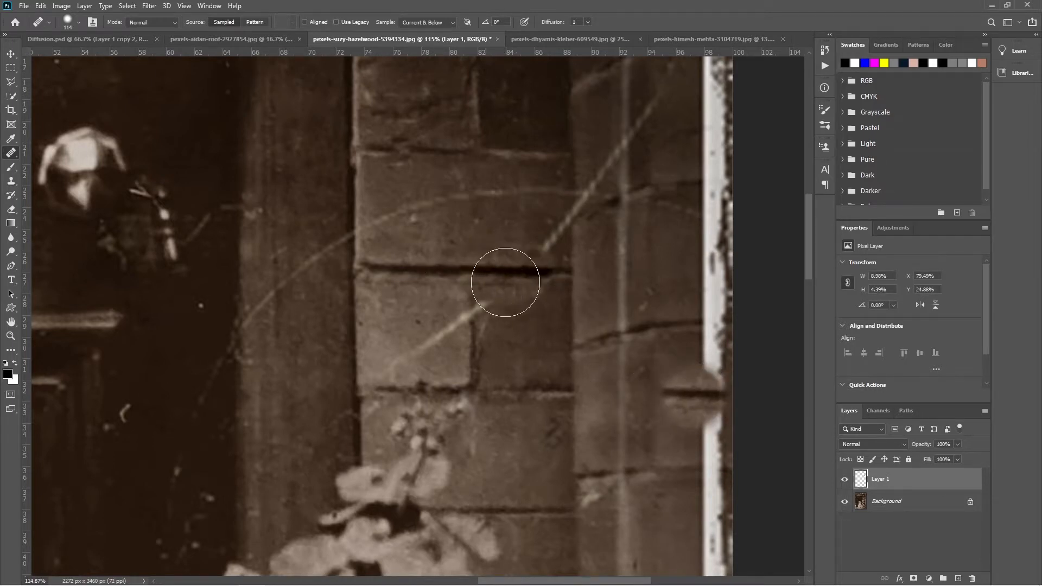
left_click_drag(515, 324, 530, 325)
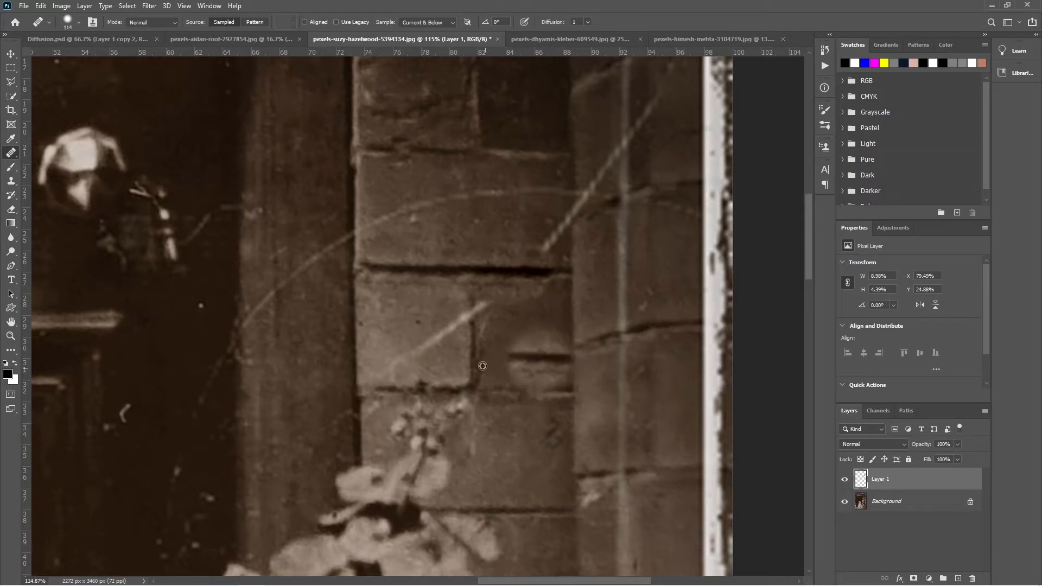
- Try rebuilding the vertical mortar joint with a 31 px brush, and undo the healing strokes on the bricks
left_click_drag(498, 356, 468, 369)
left_click(474, 362, "alt")
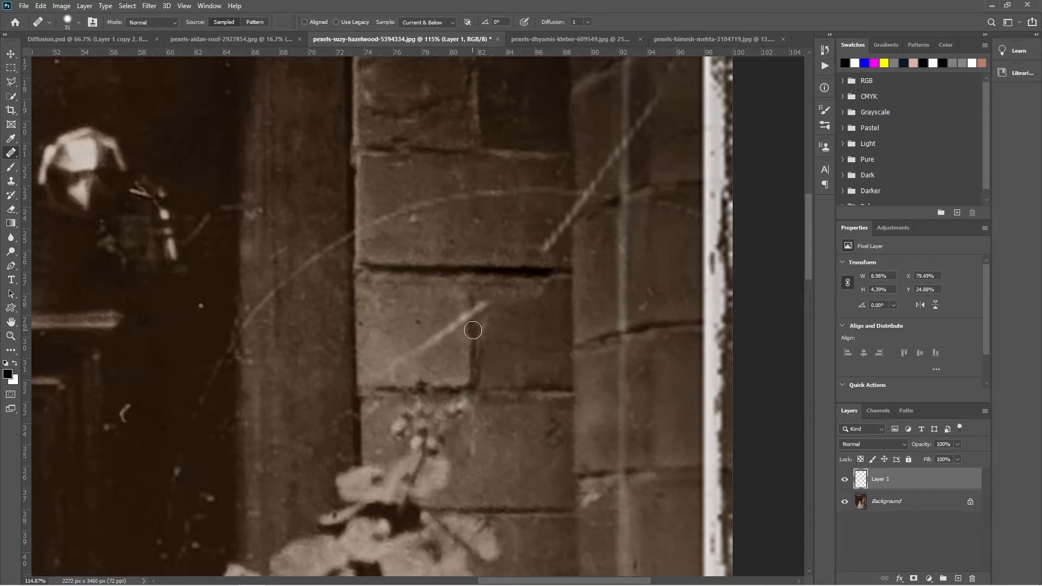
left_click_drag(474, 327, 476, 302)
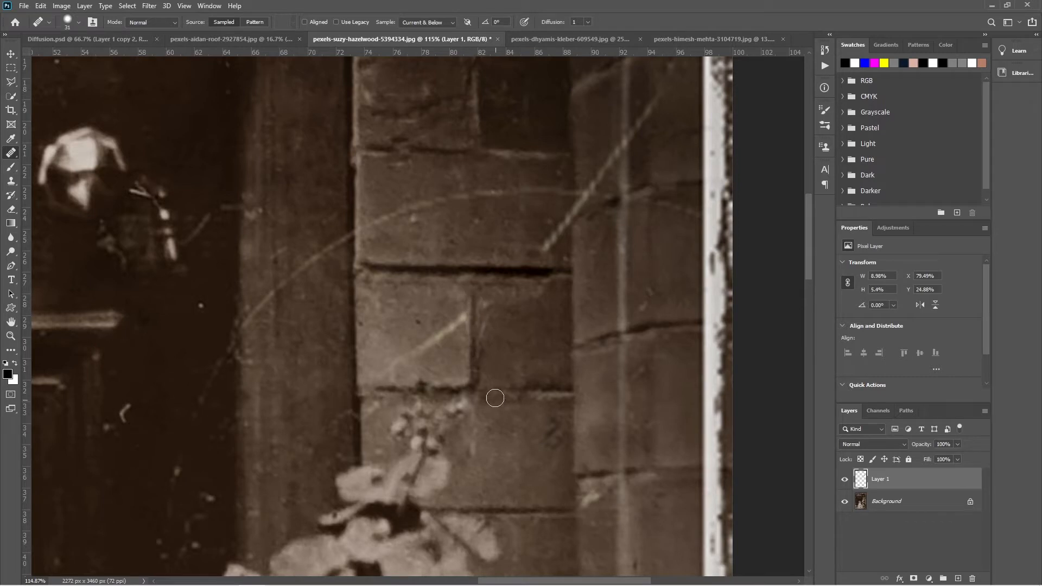
key("ctrl+z")
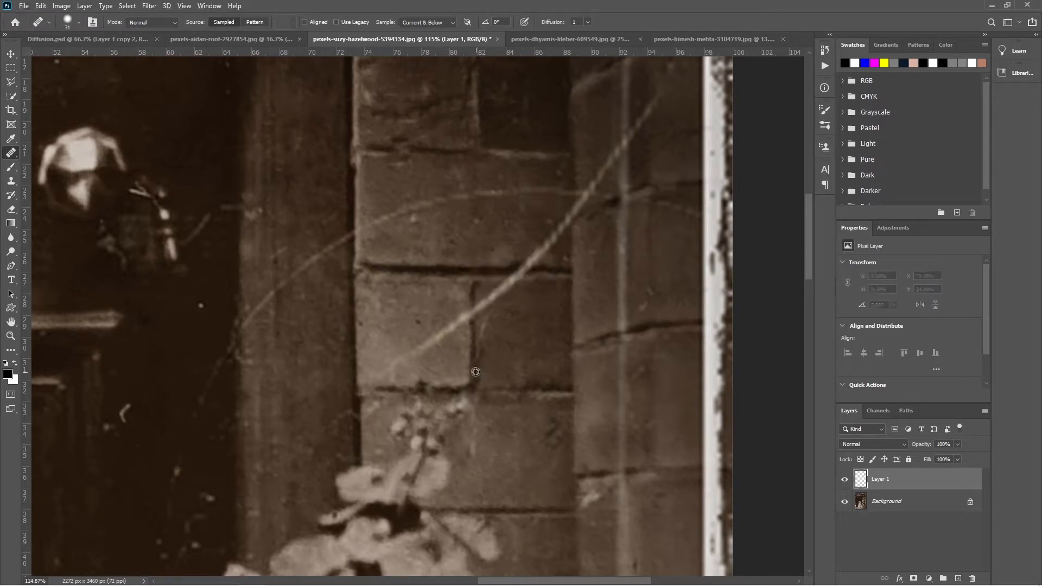
- Heal the scratch over the vertical mortar joint, its two adjoining bricks and the mortar line above, using matching nearby samples
left_click_drag(474, 334, 473, 290)
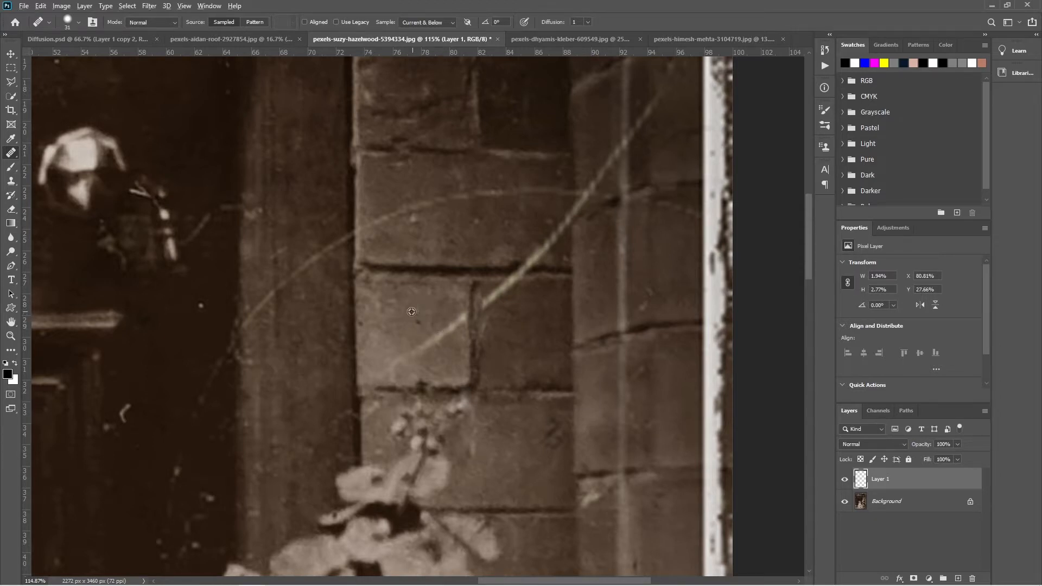
left_click_drag(465, 308, 426, 352)
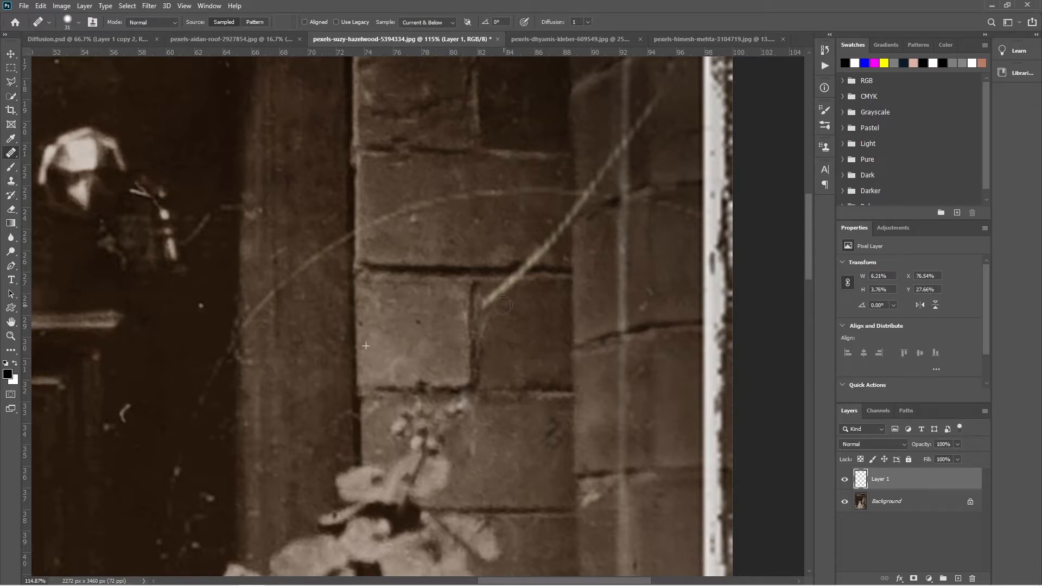
mouse_move(488, 306)
left_mouse_down()
mouse_move(509, 288)
mouse_move(488, 274)
mouse_move(530, 272)
mouse_move(500, 312)
mouse_move(494, 348)
left_mouse_up()
left_click(475, 276, "alt")
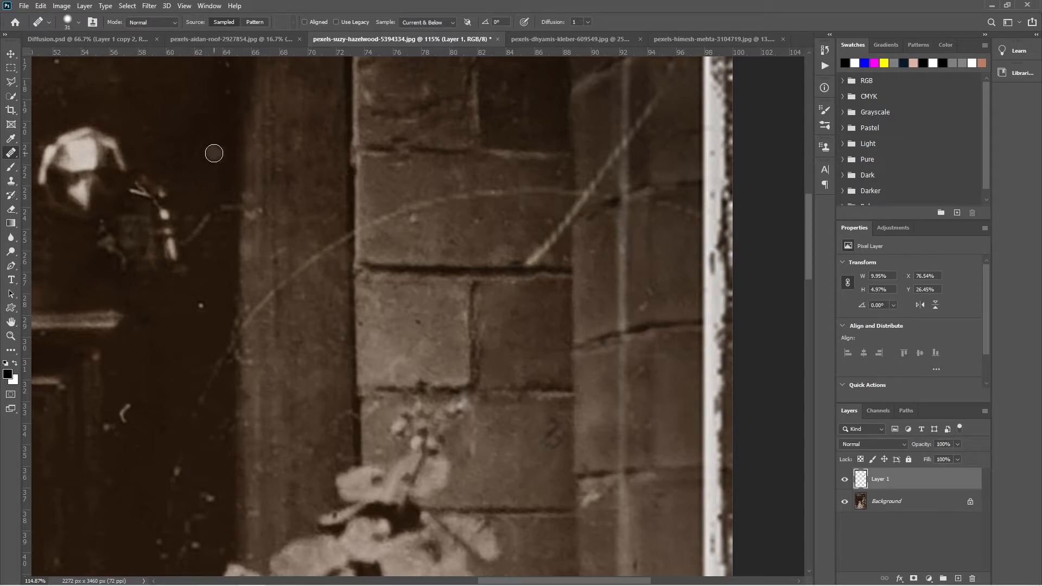
- Raise the Healing Brush hardness to 100% and reduce its size to 26 px
left_click(214, 152)
left_click(79, 23)
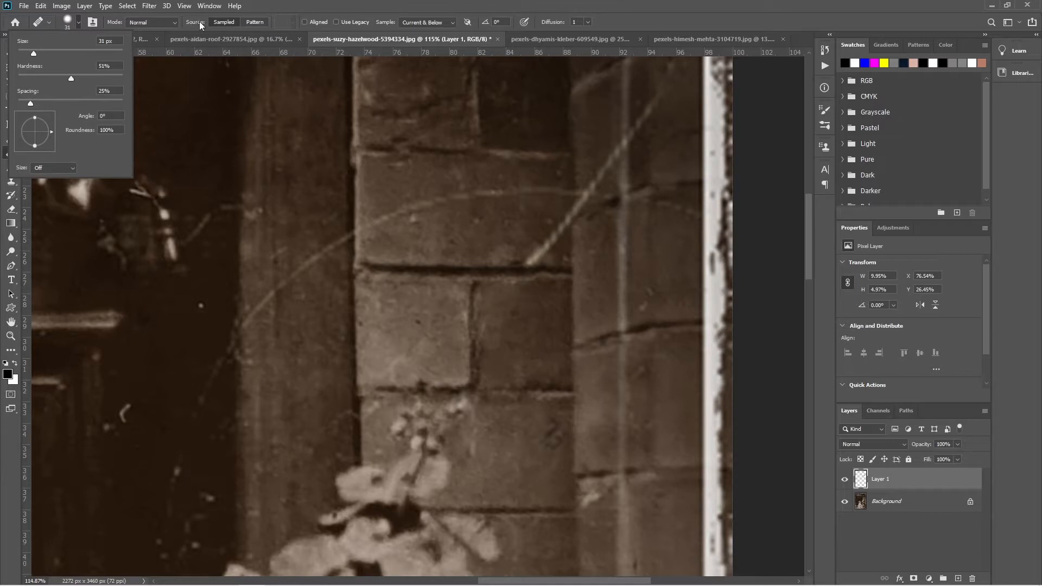
left_click(257, 6)
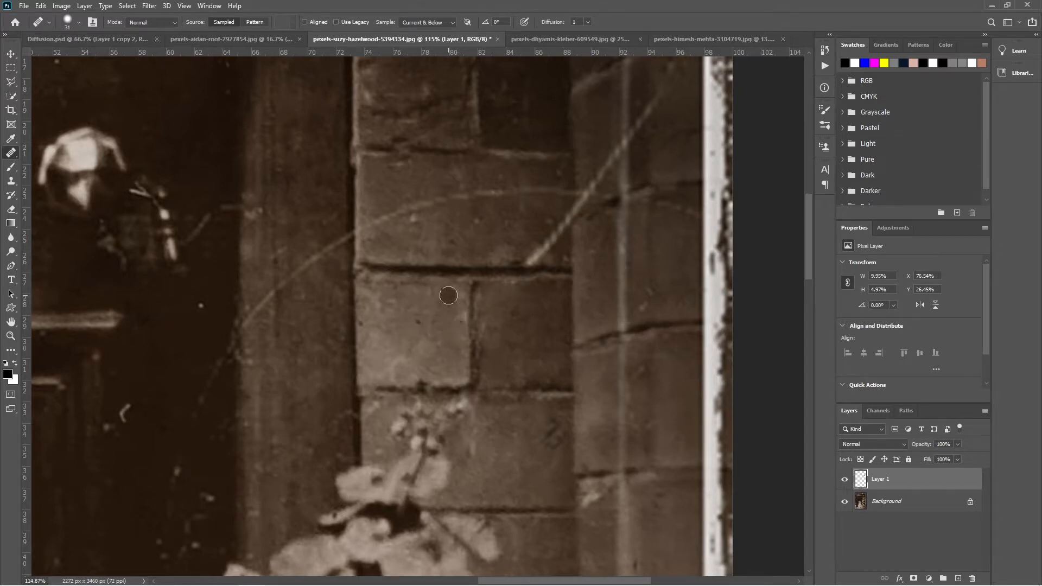
mouse_move(448, 295)
left_mouse_down()
mouse_move(594, 304)
mouse_move(465, 314)
mouse_move(609, 315)
mouse_move(339, 318)
mouse_move(575, 311)
mouse_move(438, 311)
mouse_move(526, 315)
mouse_move(418, 325)
mouse_move(435, 288)
mouse_move(425, 337)
mouse_move(468, 307)
left_mouse_up()
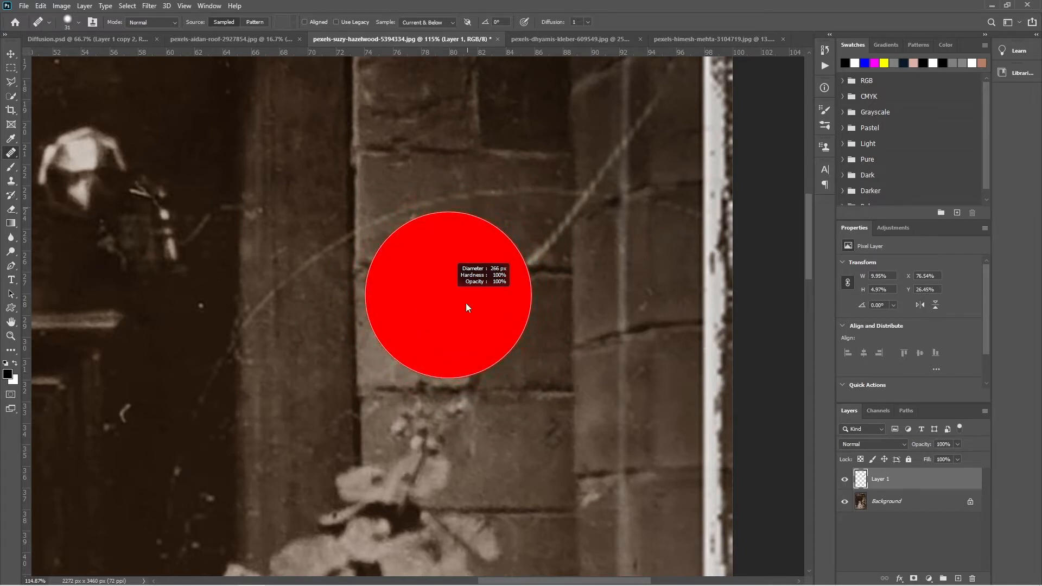
mouse_move(454, 382)
left_mouse_down()
mouse_move(392, 369)
mouse_move(457, 303)
mouse_move(375, 367)
mouse_move(416, 288)
mouse_move(442, 302)
mouse_move(400, 315)
mouse_move(410, 313)
mouse_move(409, 236)
mouse_move(370, 310)
mouse_move(452, 306)
mouse_move(379, 321)
left_mouse_up()
left_click_drag(313, 334, 315, 334)
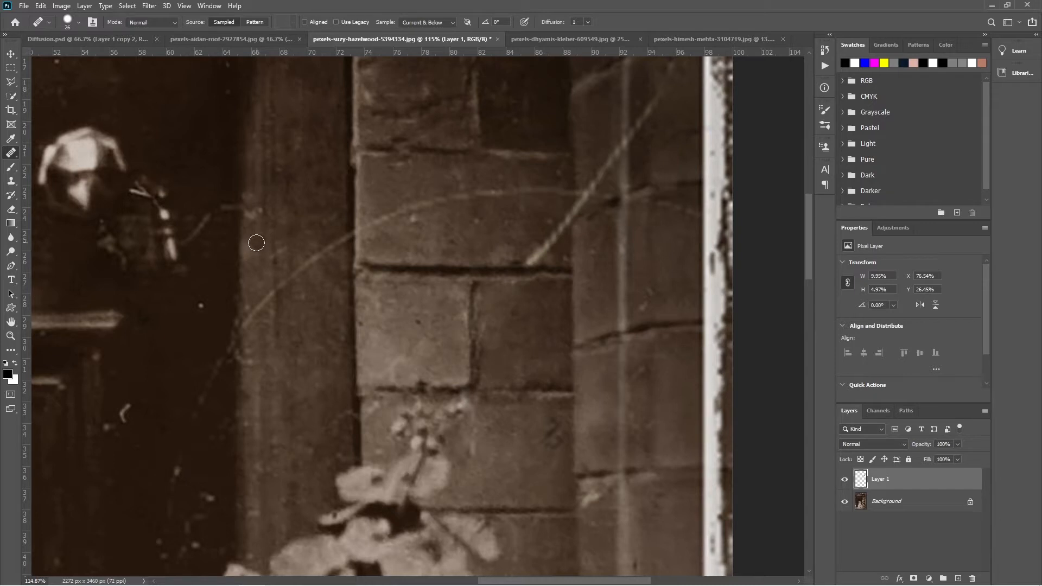
- Show the Clone Source settings, sample the dark door above the letterbox as the first source, and paint over the letterbox's upper right edge
left_click(92, 23)
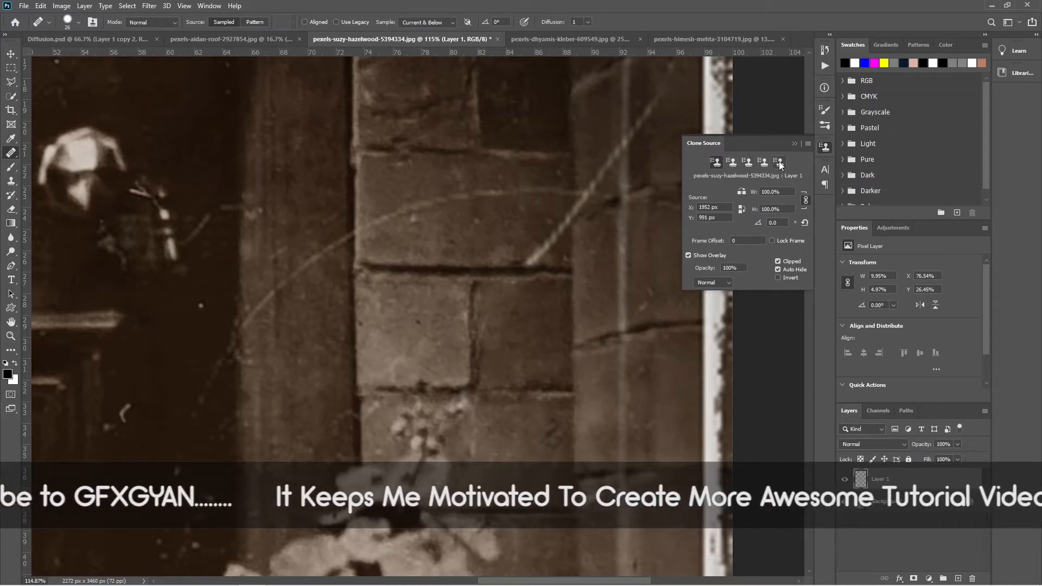
left_click_drag(488, 338, 583, 326)
left_click_drag(387, 300, 626, 336)
mouse_move(361, 301)
left_mouse_down()
mouse_move(481, 358)
mouse_move(460, 363)
left_mouse_up()
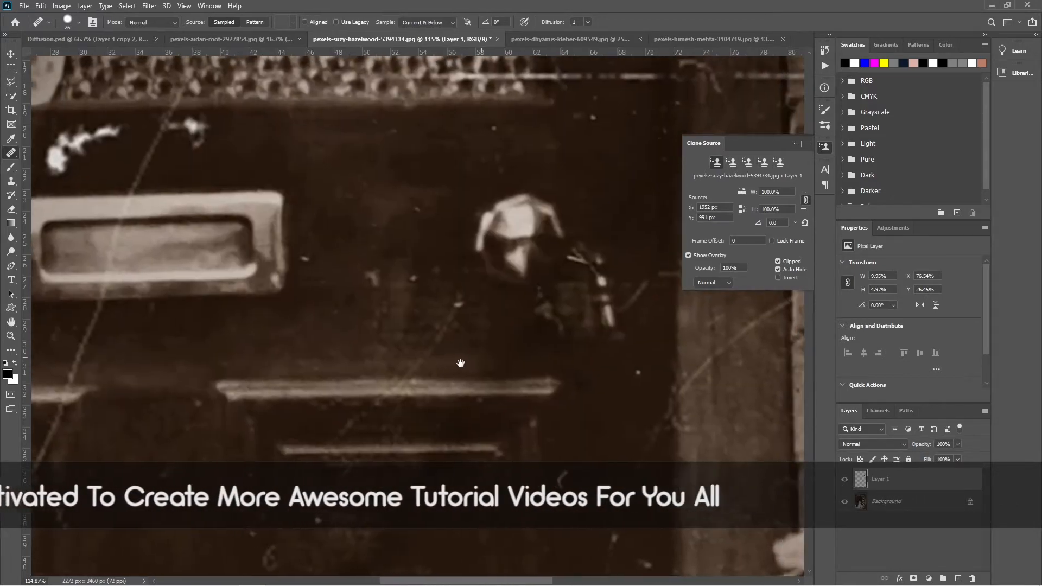
left_click_drag(390, 312, 456, 317)
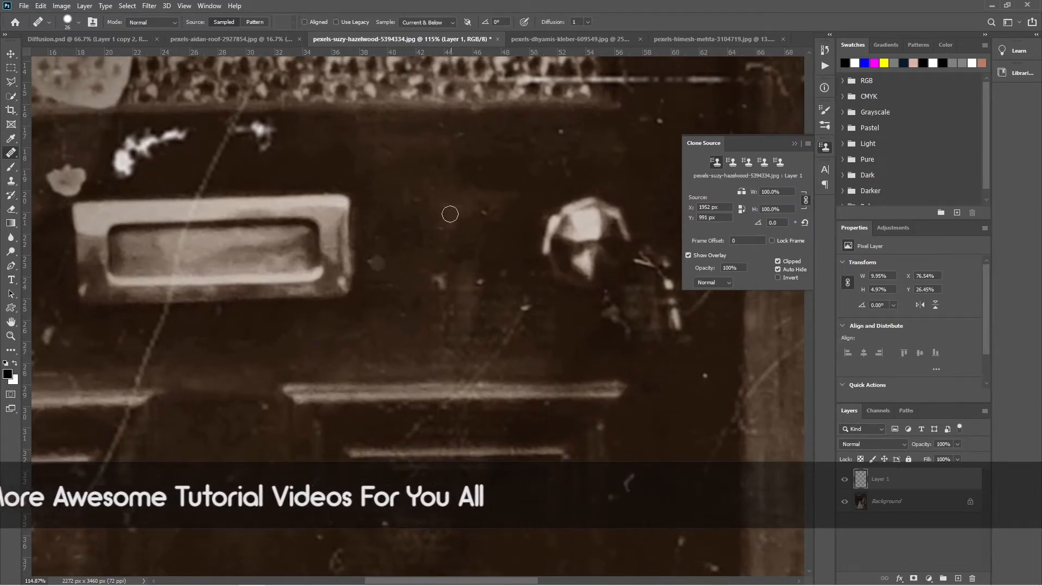
left_click(347, 161, "alt")
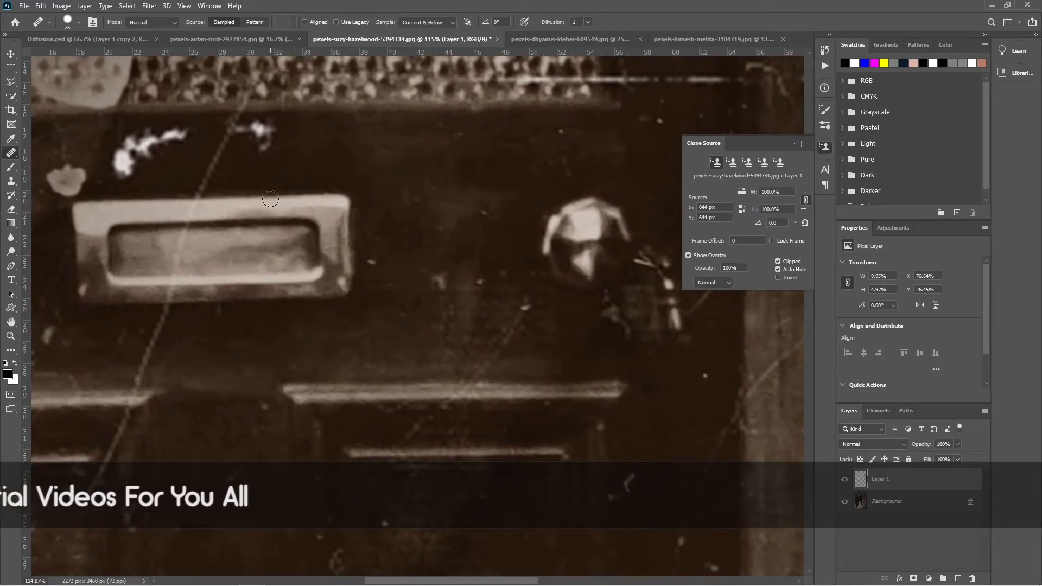
left_click_drag(270, 199, 350, 201)
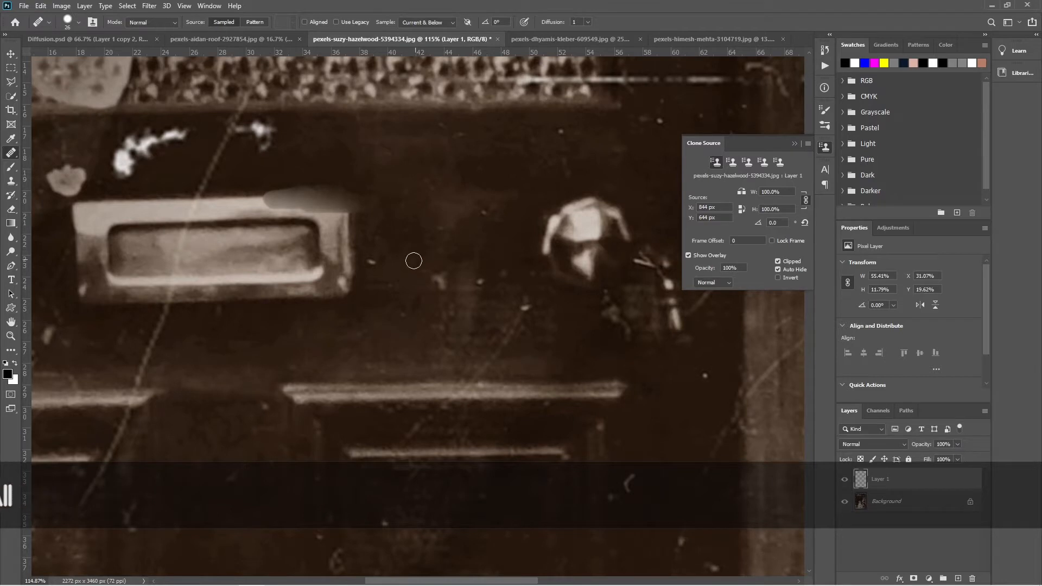
- Select the second clone source and sample a mortar line in the brick wall for it
scroll(414, 261, "down", 4)
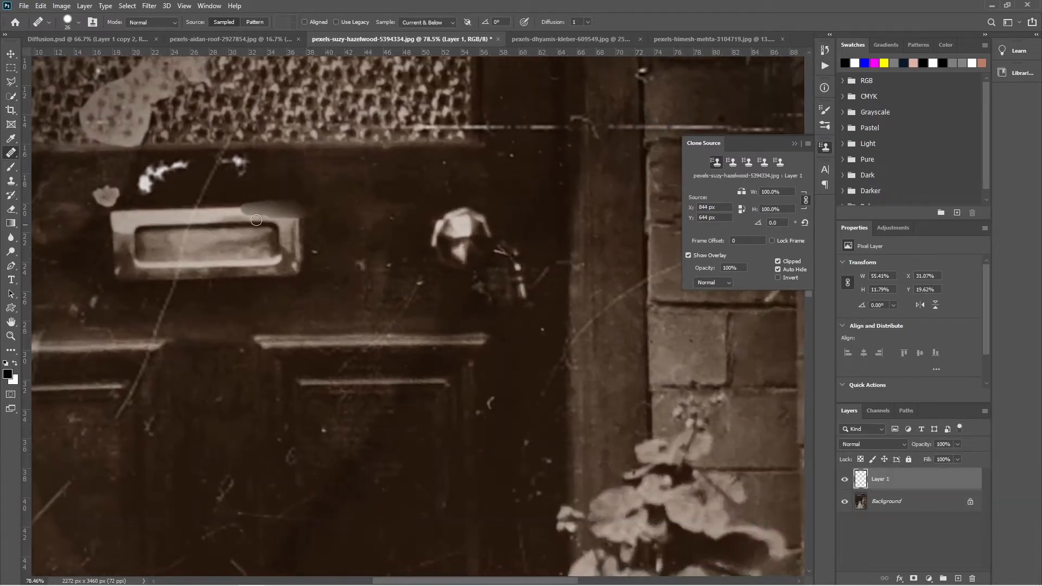
left_click_drag(542, 272, 426, 296)
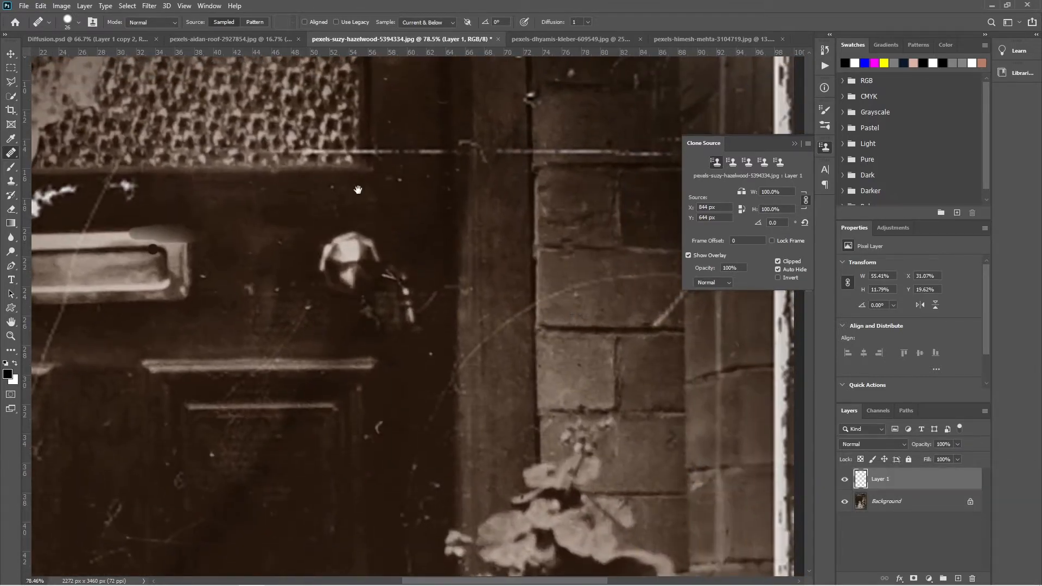
left_click_drag(342, 191, 459, 268)
left_click_drag(376, 328, 313, 265)
left_click_drag(589, 254, 406, 270)
left_click(731, 162)
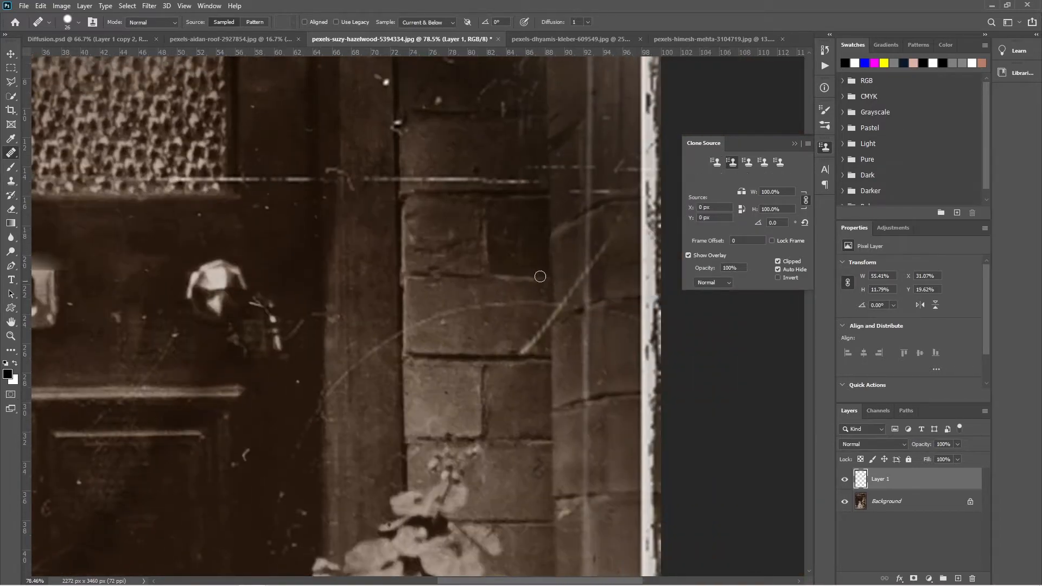
left_click(439, 279, "alt")
- Select the third clone source and sample the moulding at the base of the door panel beside the child
left_click_drag(400, 342, 464, 189)
left_click(751, 165)
mouse_move(347, 386)
left_mouse_down()
mouse_move(513, 148)
mouse_move(681, 0)
left_mouse_up()
left_click(243, 312, "alt")
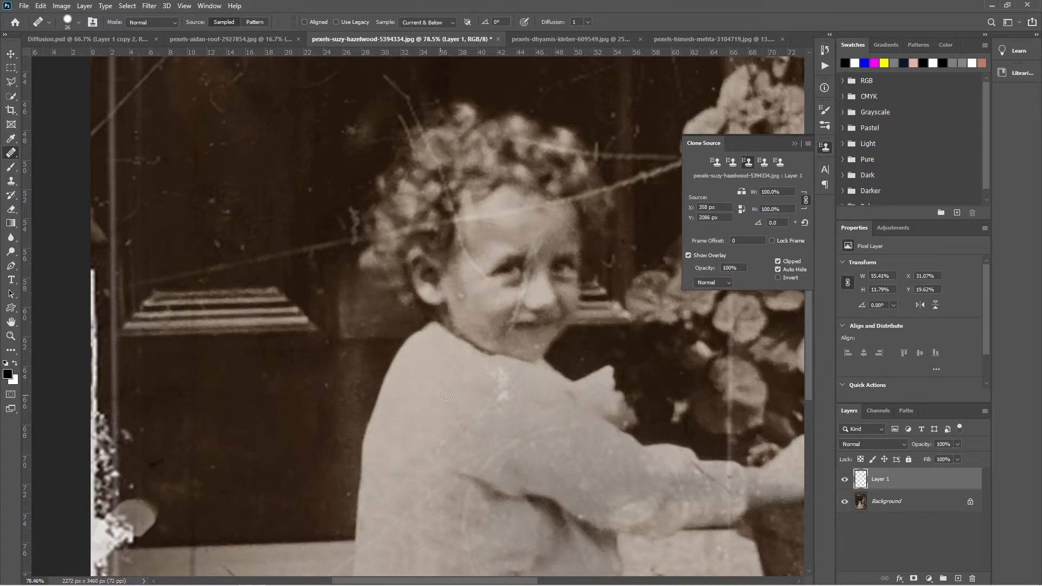
- Select the fourth clone source and sample the textured glass at the top of the door
left_click_drag(448, 154, 364, 402)
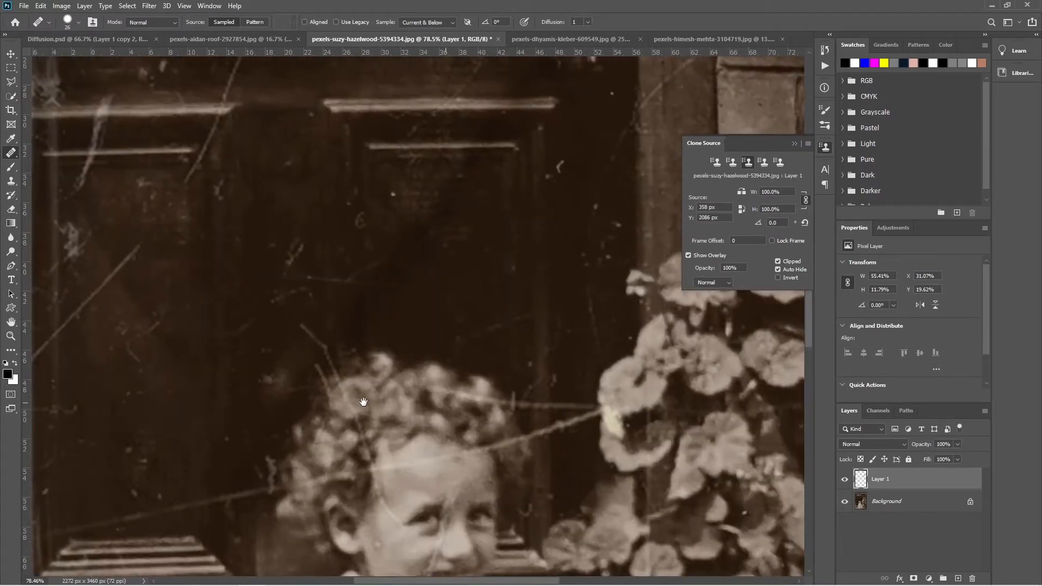
left_click(764, 162)
mouse_move(419, 349)
left_mouse_down()
mouse_move(440, 366)
mouse_move(480, 476)
left_mouse_up()
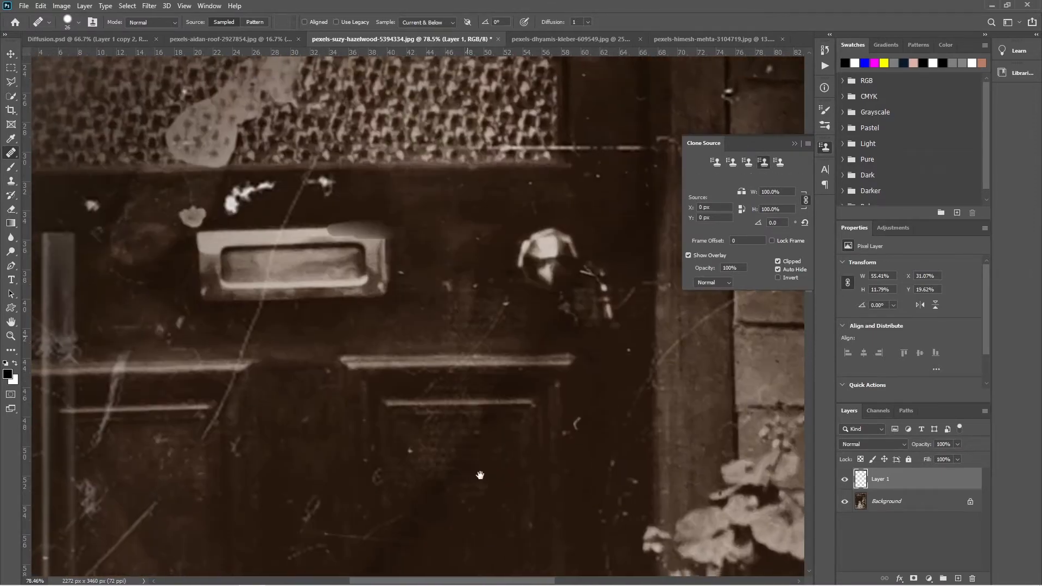
left_click_drag(436, 230, 461, 438)
left_click(462, 263, "alt")
left_click_drag(493, 380, 481, 227)
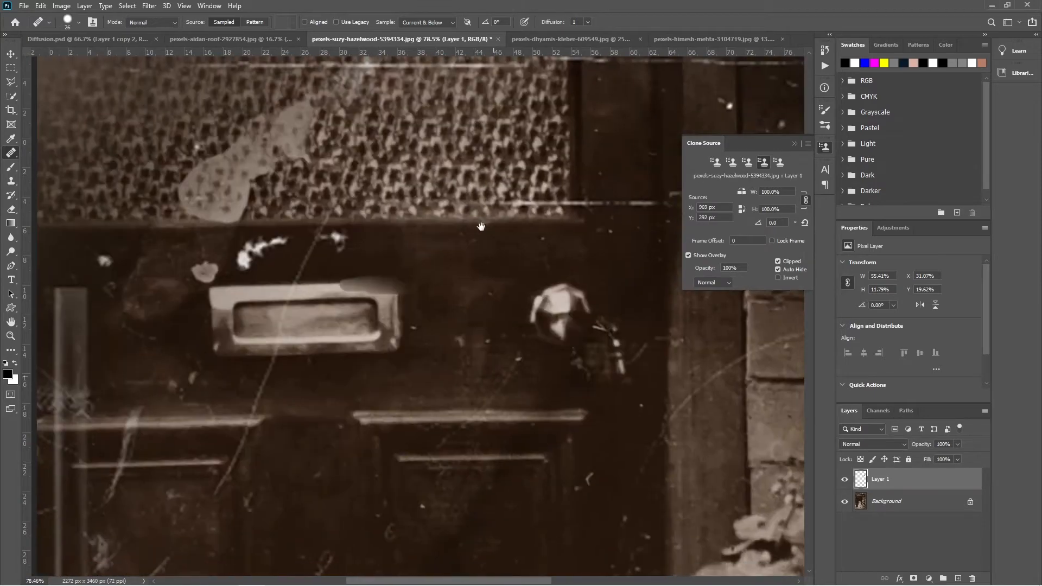
- Select the fifth clone source and sample one of the pale flowers beside the door for it
left_click(782, 164)
left_click_drag(608, 449, 480, 342)
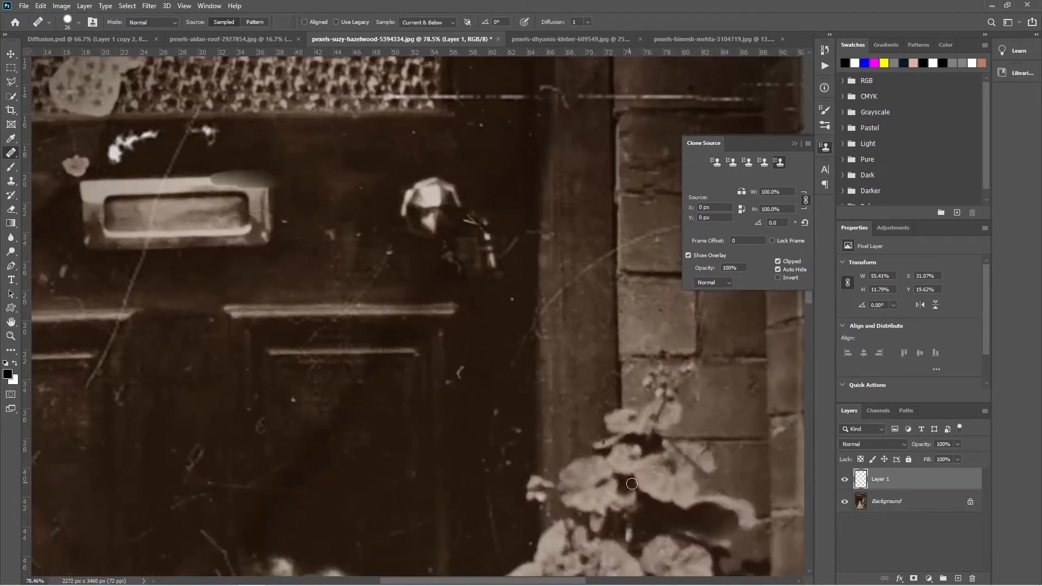
left_click(588, 493, "alt")
left_click_drag(351, 288, 455, 369)
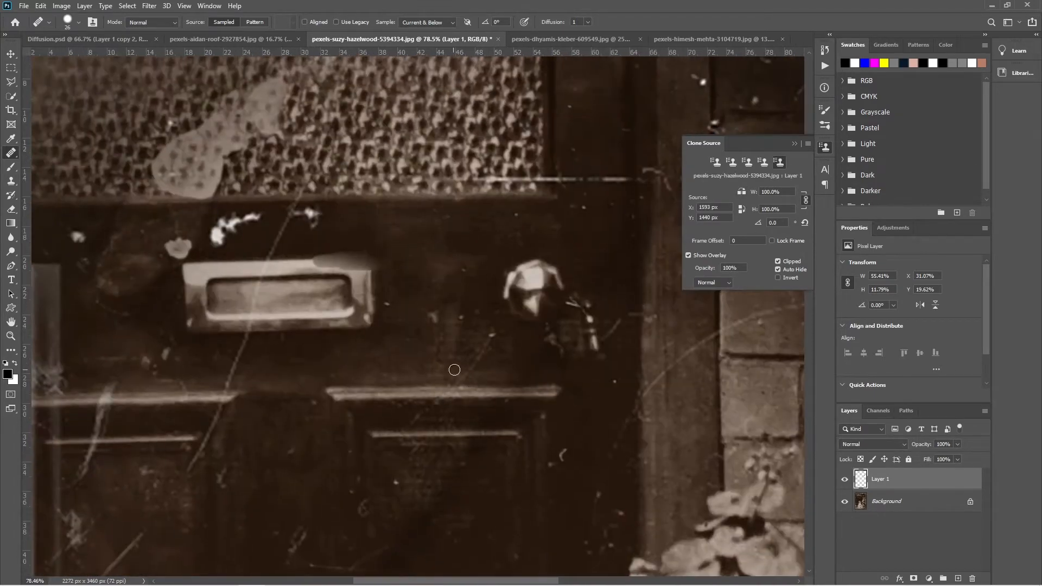
- Go through the stored clone sources to review the sample point kept in each one
left_click(730, 163)
left_click(780, 164)
left_click(716, 162)
left_click(747, 164)
left_click(763, 163)
left_click(778, 164)
- Reactivate the first clone source and enlarge the healing brush to 123 px over the letterbox area
left_click(717, 164)
mouse_move(425, 277)
left_mouse_down()
mouse_move(454, 279)
mouse_move(445, 279)
left_mouse_up()
left_click(383, 276)
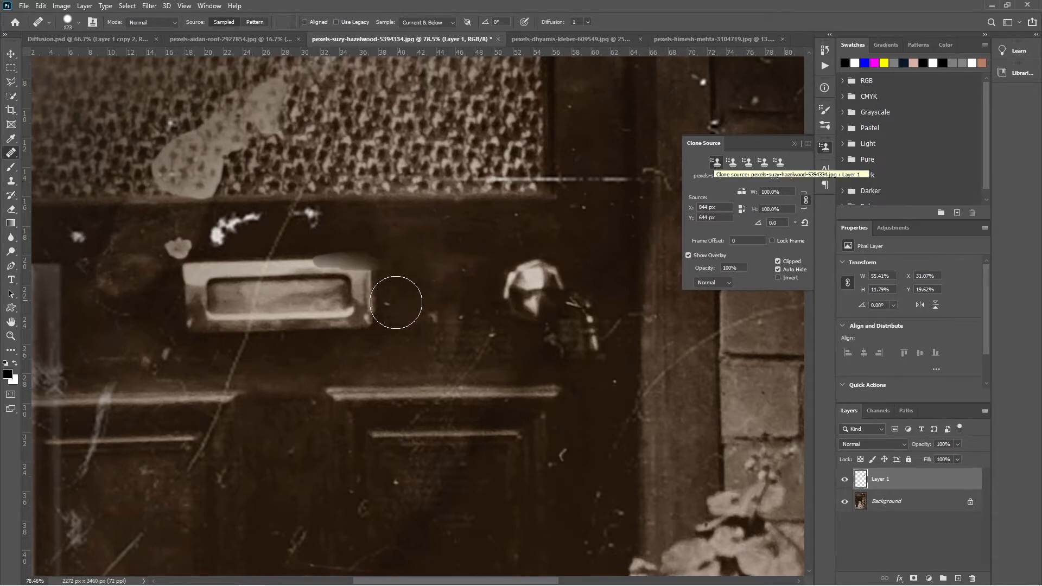
left_click(317, 311)
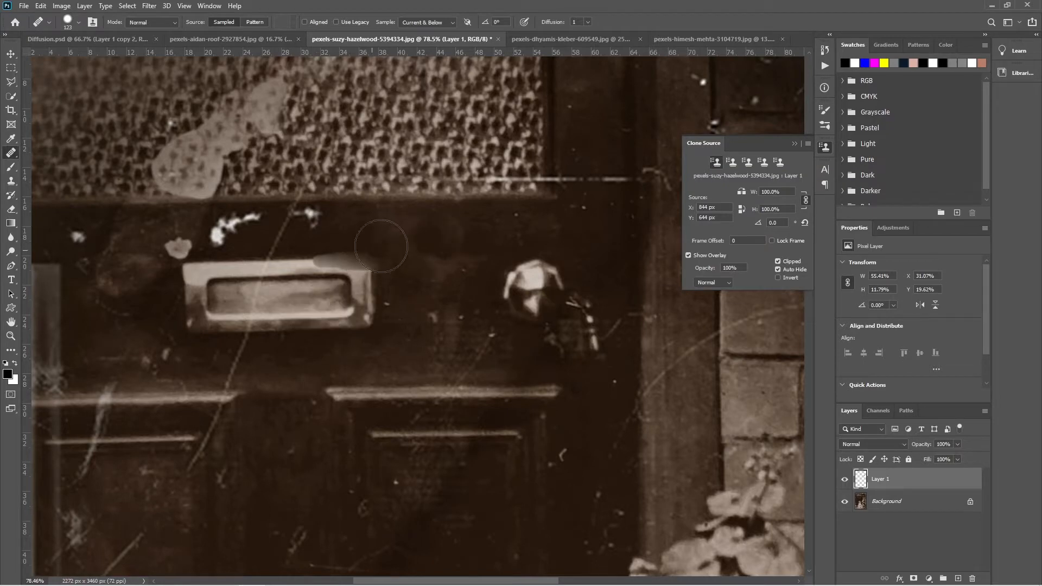
left_click(330, 296)
- Paint brick from the second clone source over the letterbox's right end and moulding from the third across its upper edge
left_click(731, 162)
mouse_move(349, 291)
left_mouse_down()
mouse_move(325, 327)
mouse_move(321, 306)
mouse_move(364, 297)
mouse_move(384, 330)
mouse_move(356, 340)
left_mouse_up()
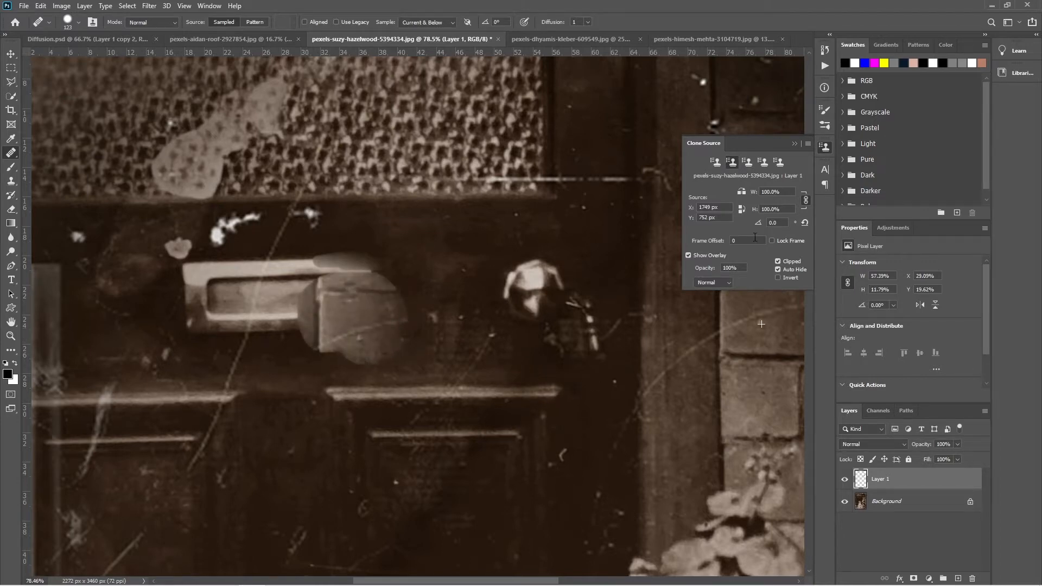
left_click(751, 163)
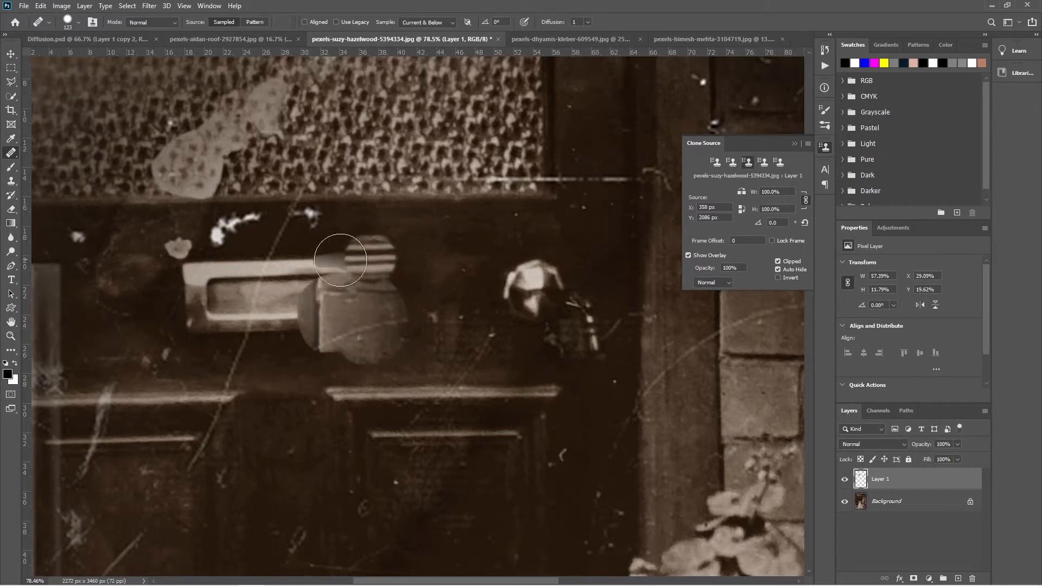
mouse_move(342, 265)
left_mouse_down()
mouse_move(293, 275)
mouse_move(243, 263)
mouse_move(258, 271)
left_mouse_up()
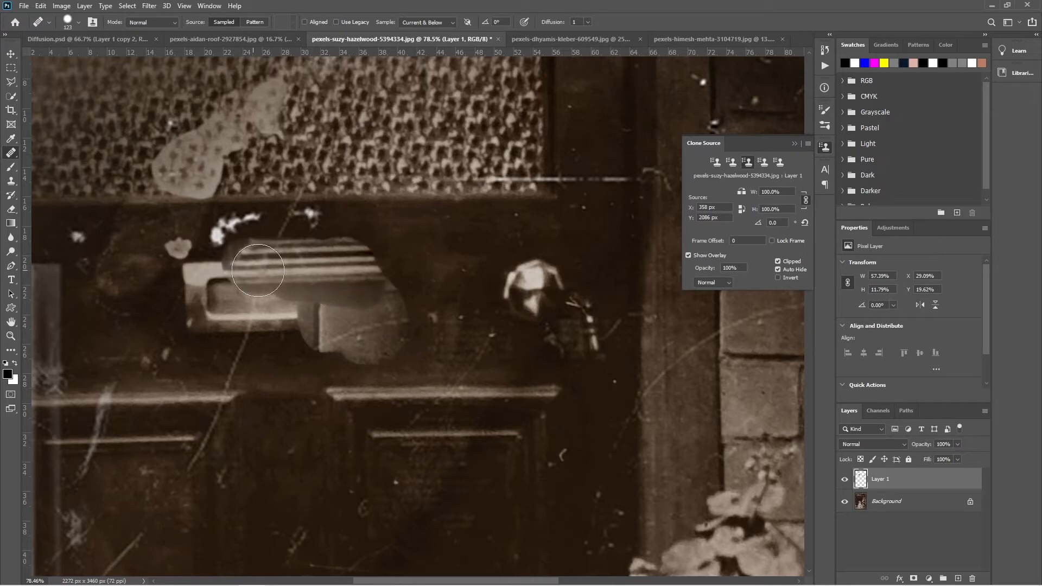
- Paint glass texture from the fourth clone source beside the letterbox and flowers from the fifth below it, and reactivate the first source
mouse_move(406, 325)
left_mouse_down()
mouse_move(434, 276)
mouse_move(476, 2)
mouse_move(435, 366)
mouse_move(418, 390)
left_mouse_up()
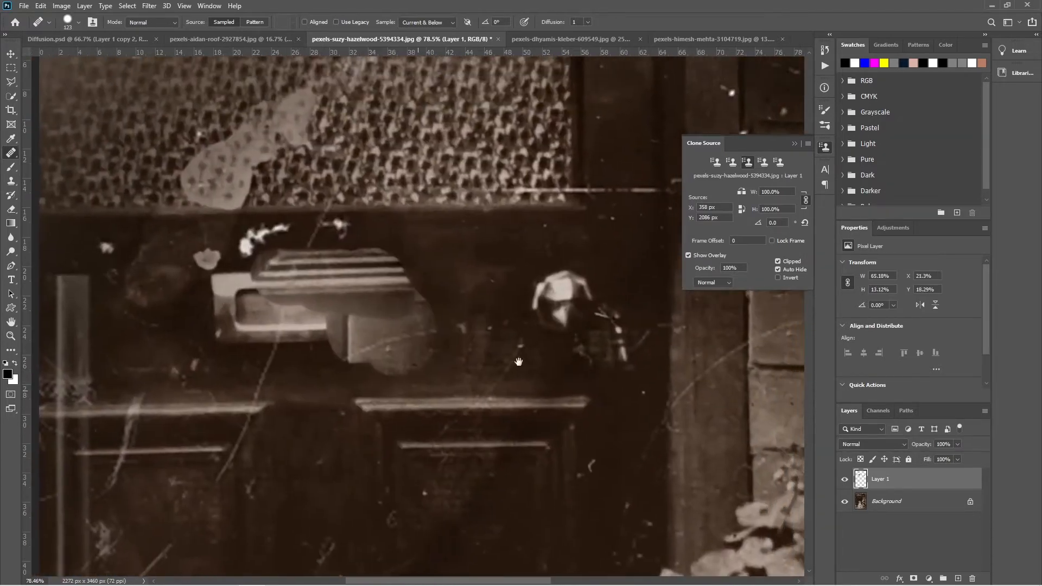
left_click(762, 162)
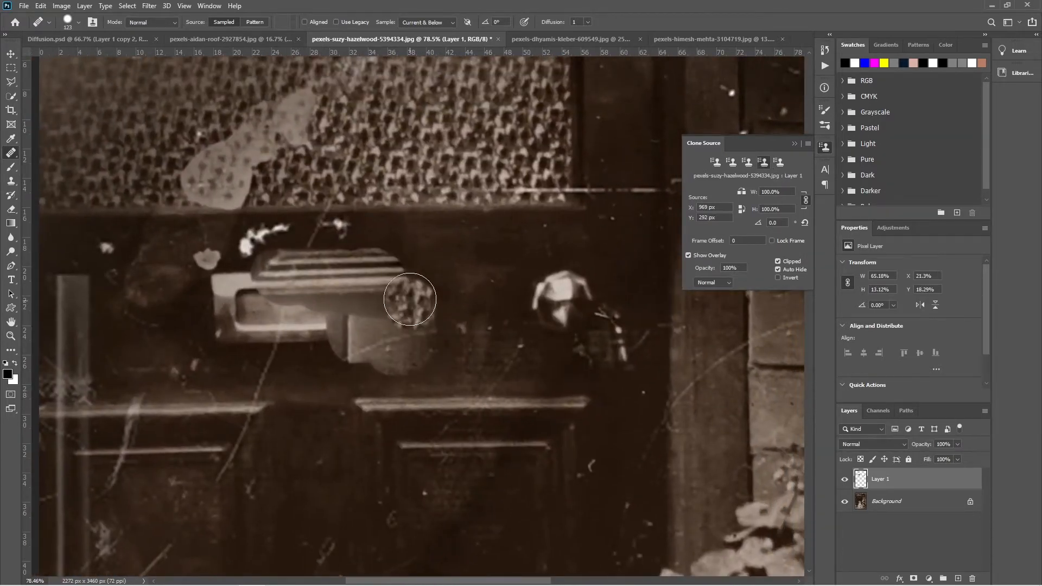
mouse_move(410, 298)
left_mouse_down()
mouse_move(441, 270)
mouse_move(402, 293)
mouse_move(436, 339)
mouse_move(461, 283)
mouse_move(405, 334)
mouse_move(520, 332)
mouse_move(388, 306)
mouse_move(373, 350)
mouse_move(388, 402)
mouse_move(375, 387)
mouse_move(313, 419)
mouse_move(397, 418)
mouse_move(348, 413)
mouse_move(356, 448)
left_mouse_up()
left_click(779, 162)
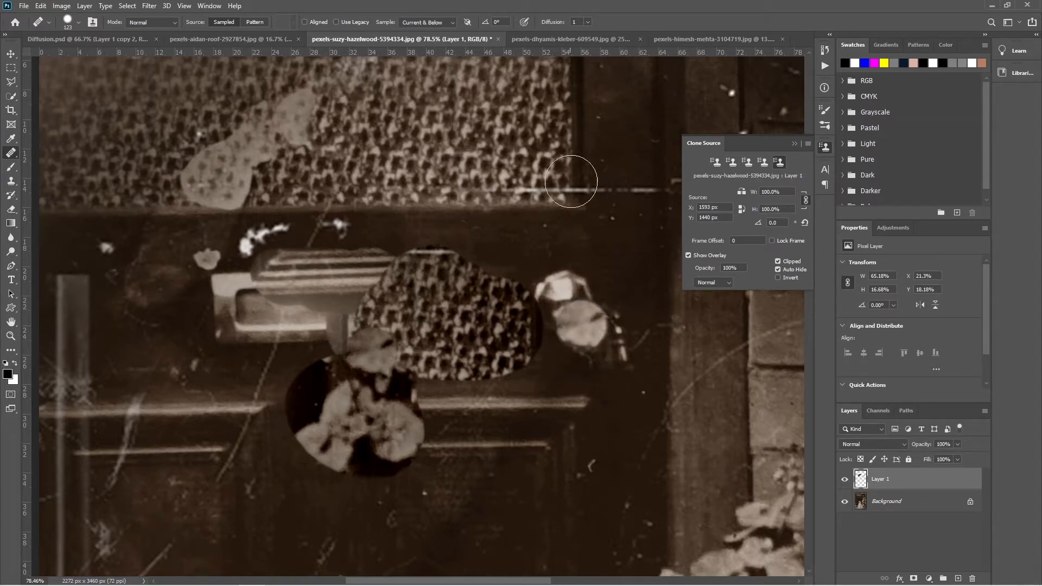
left_click(716, 168)
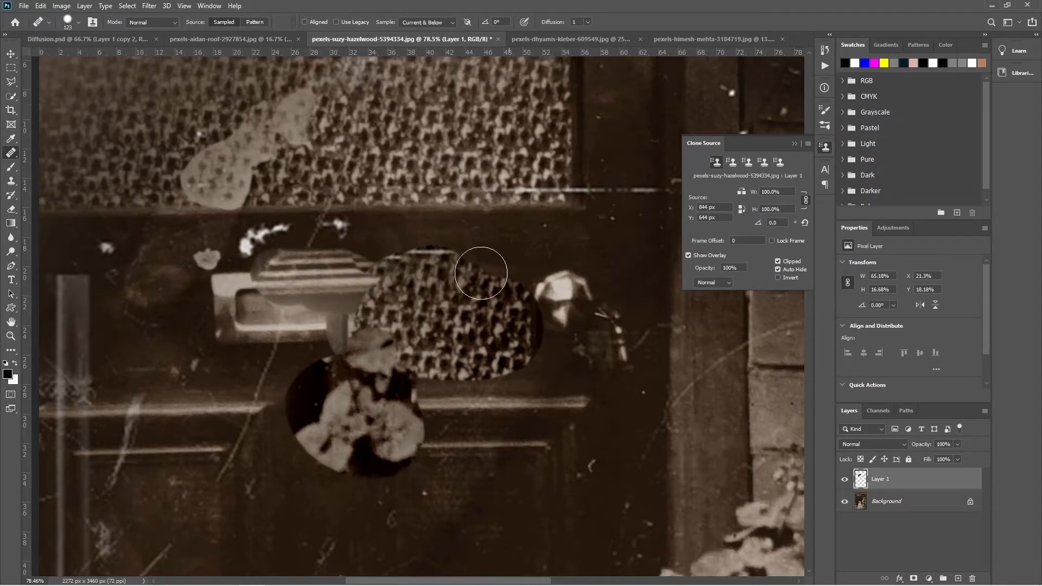
- Switch to the portrait of the turbaned man and sample his right-hand eye as the second clone source
mouse_move(513, 424)
left_mouse_down()
mouse_move(453, 298)
mouse_move(444, 365)
left_mouse_up()
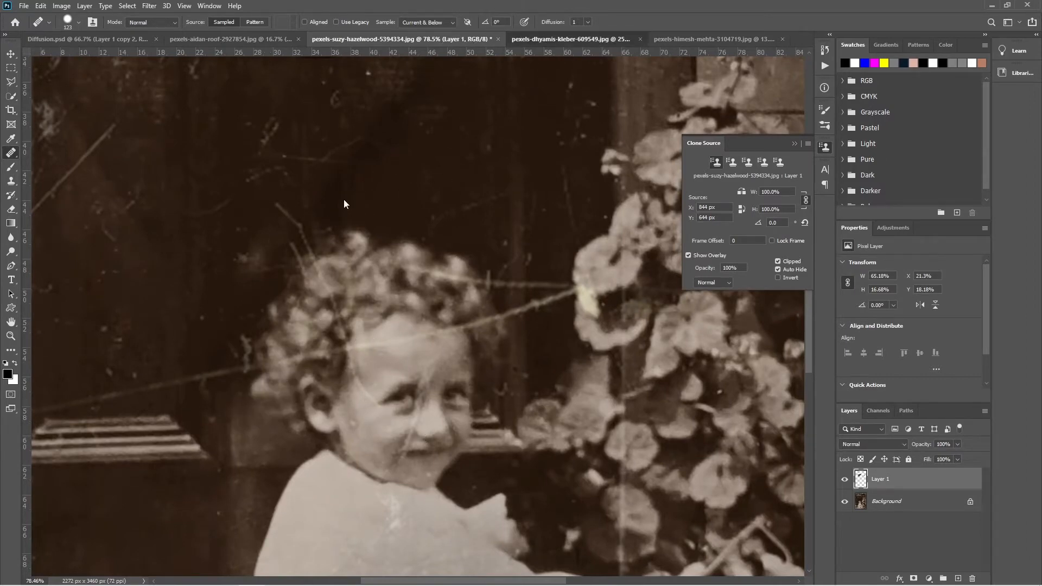
key("ctrl+Tab")
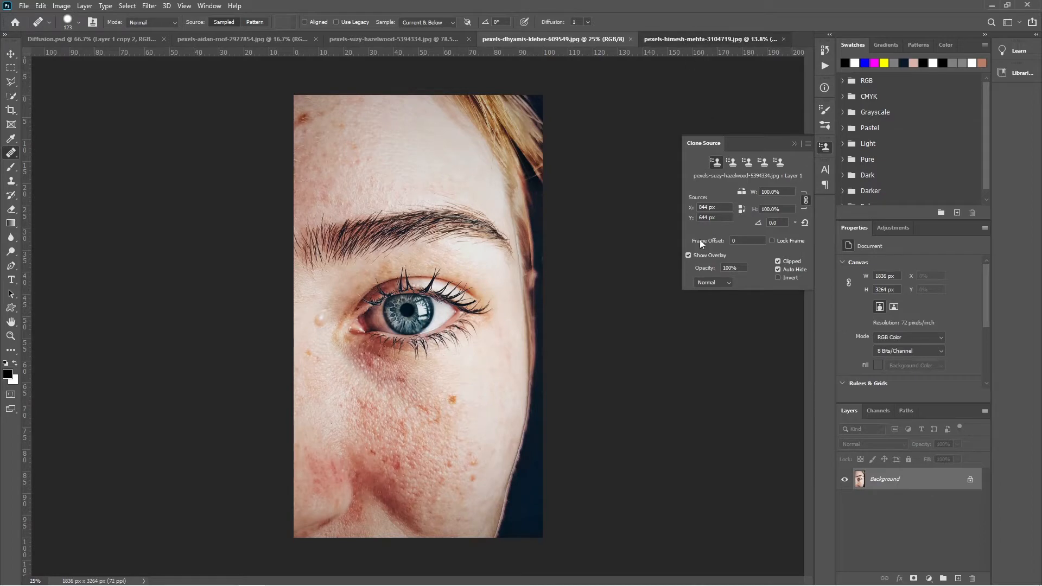
key("ctrl+Tab")
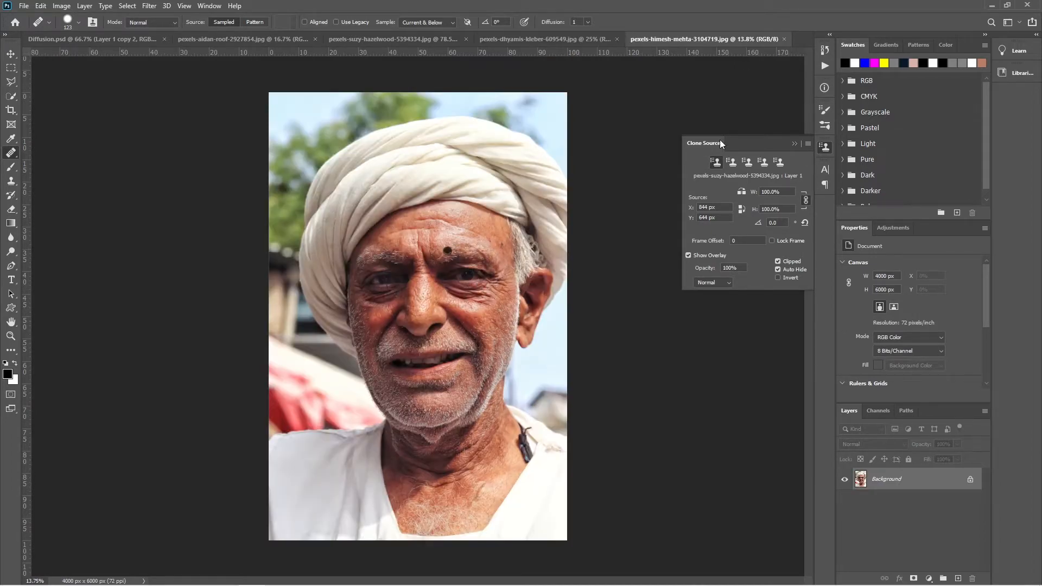
left_click(731, 163)
left_click(418, 232, "alt")
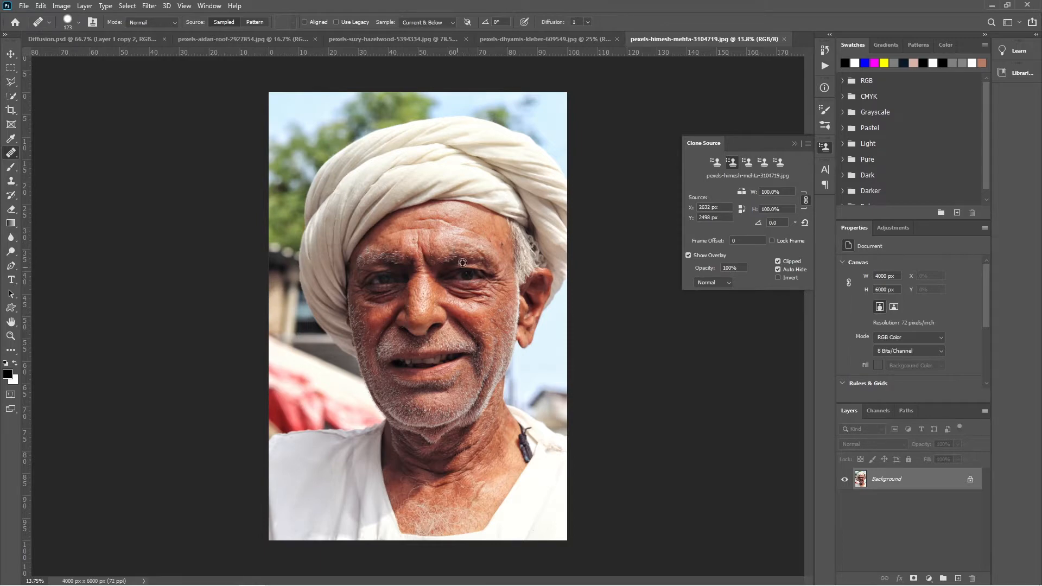
- Store the blue iris from the eye close-up as the third clone source and the blue graffiti letter F from the sky photo as the fourth
left_click(521, 39)
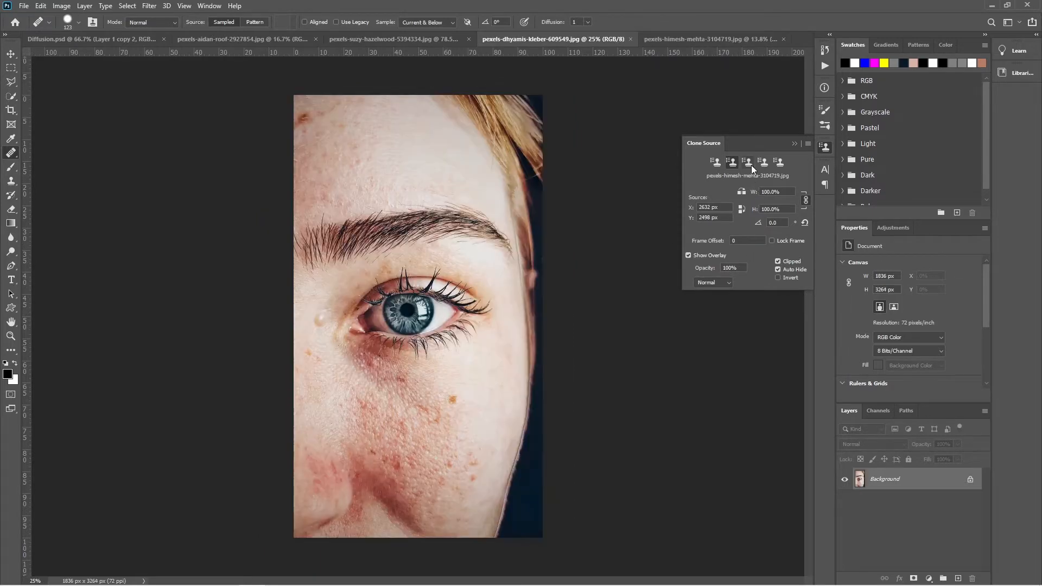
left_click(747, 161)
left_click(407, 318, "alt")
left_click(763, 162)
left_click(397, 484, "alt")
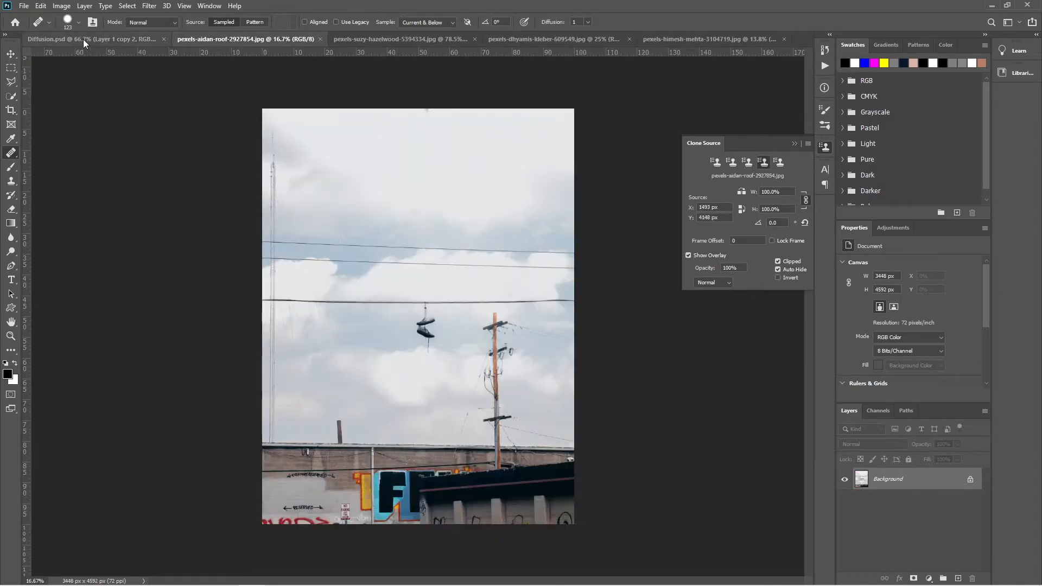
- Return to the old photograph with the first clone source active and paint its content onto the door above the child's head
left_click(408, 42)
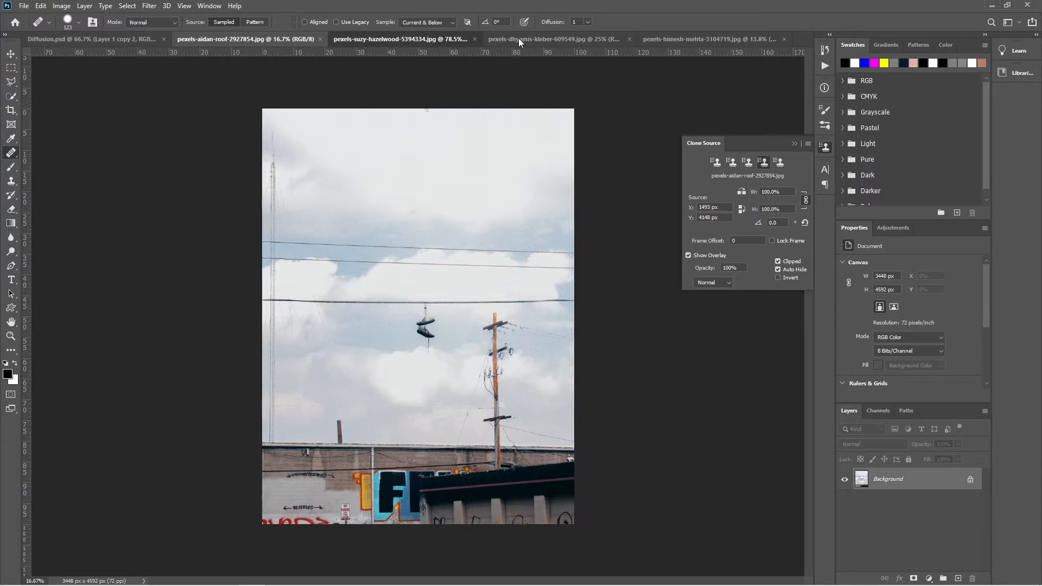
left_click(519, 41)
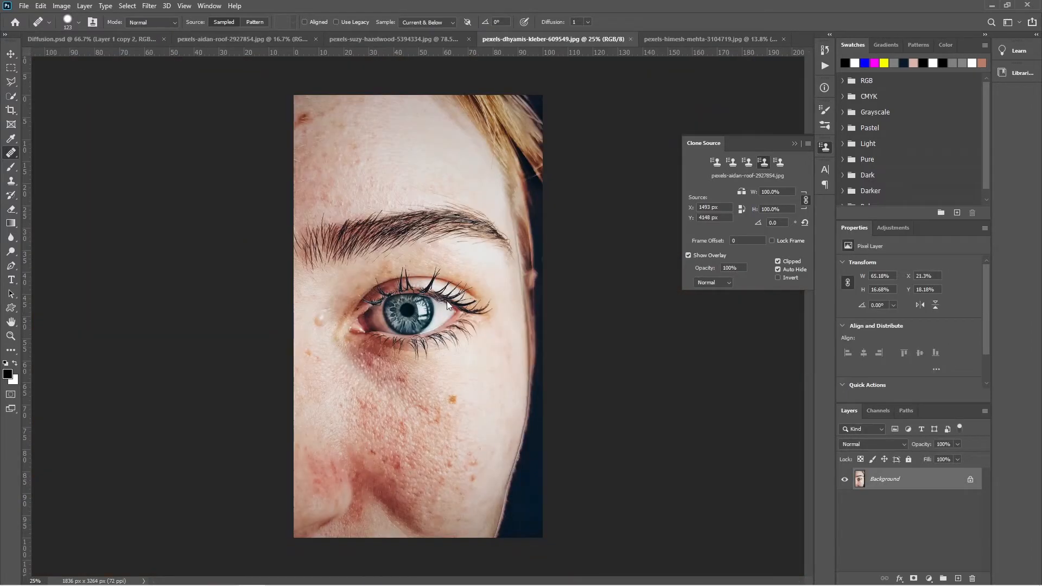
left_click(715, 161)
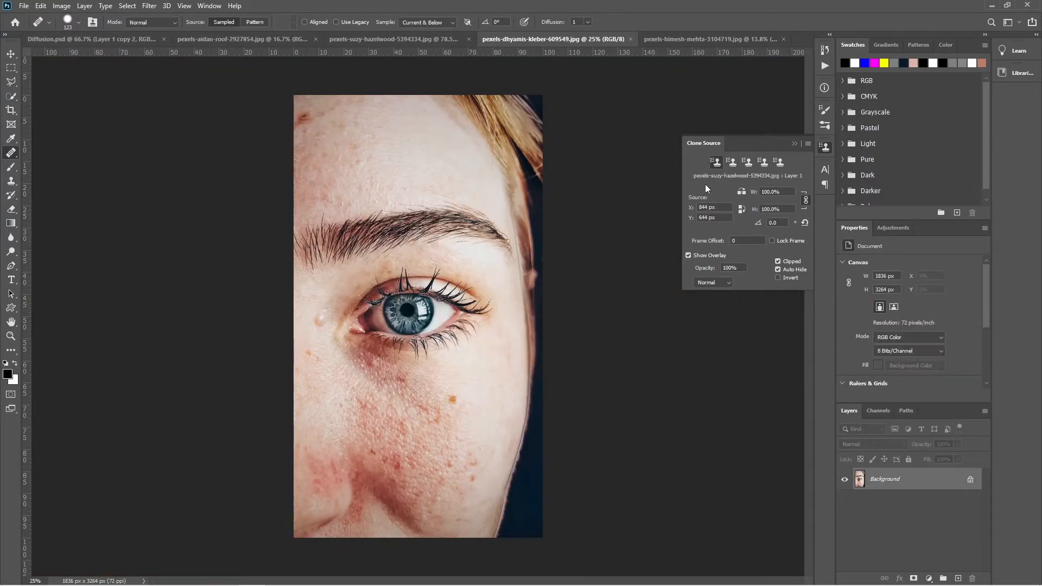
left_click(437, 40)
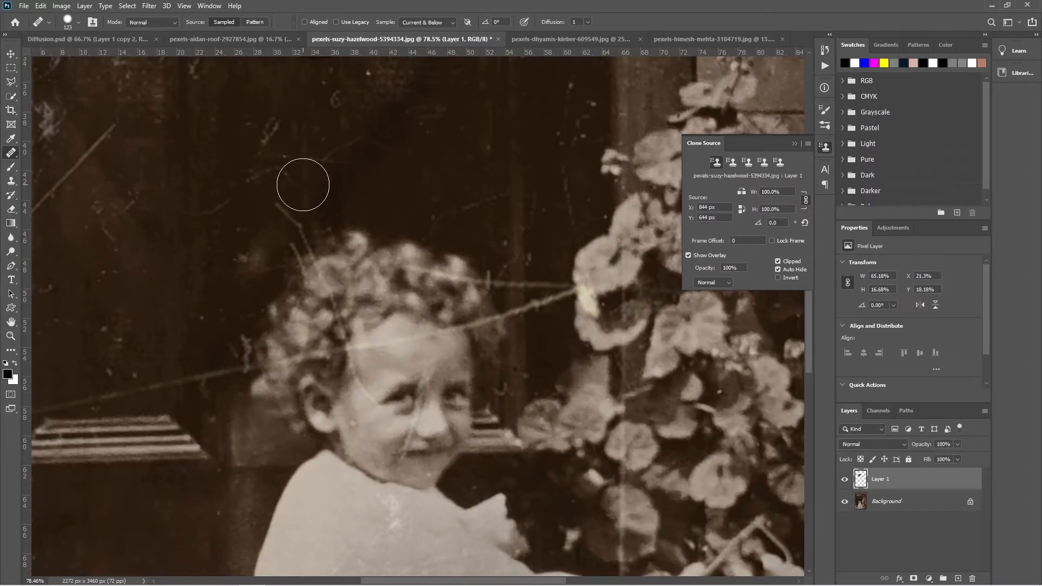
mouse_move(309, 215)
left_mouse_down()
mouse_move(336, 161)
mouse_move(327, 220)
mouse_move(251, 156)
mouse_move(361, 180)
mouse_move(240, 135)
left_mouse_up()
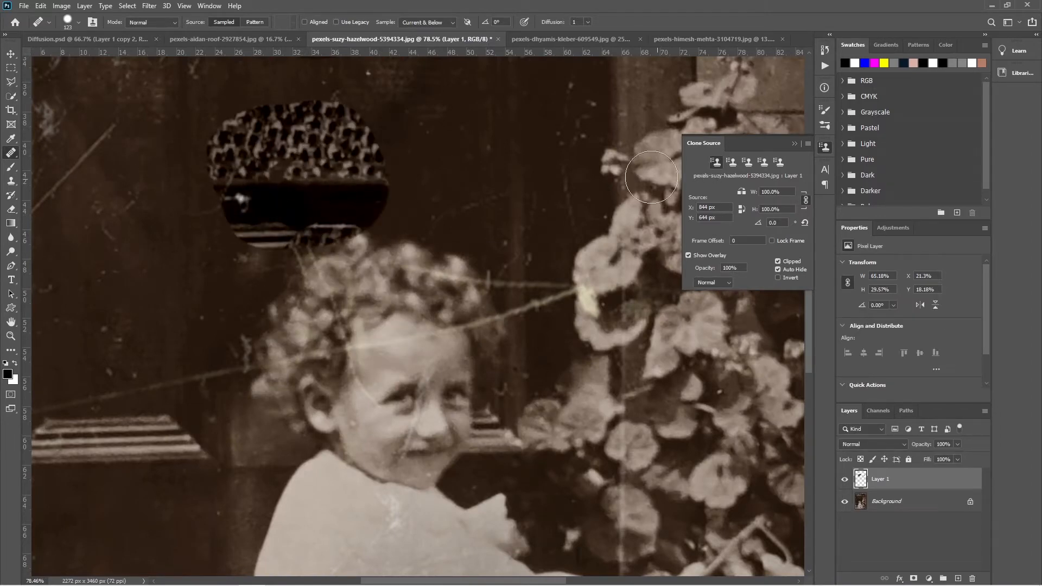
- Paint the man's eye from the second clone source above the child's head and the blue iris from the third beside the curls
left_click(735, 165)
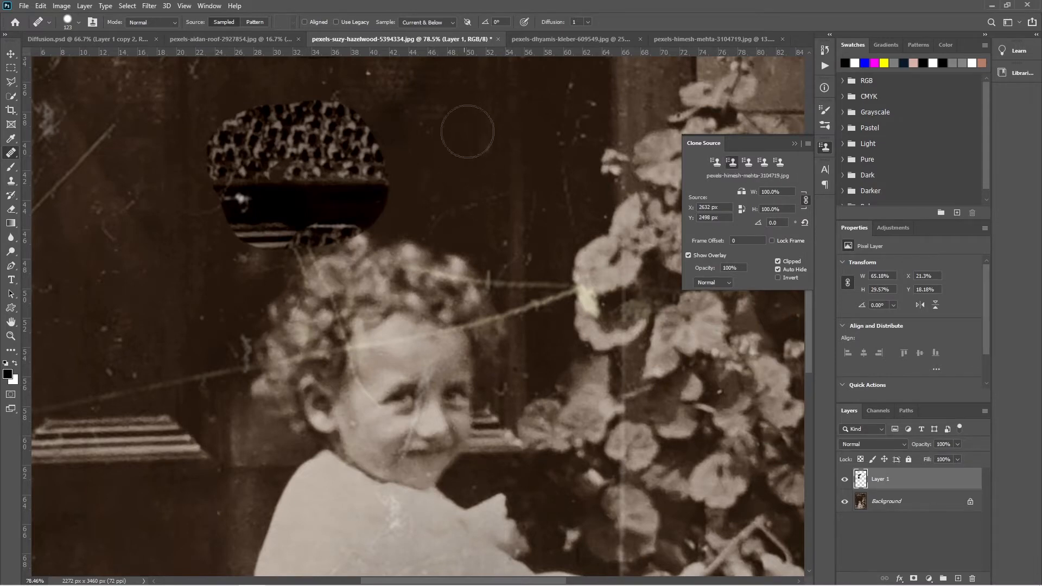
mouse_move(465, 133)
left_mouse_down()
mouse_move(516, 179)
mouse_move(428, 152)
mouse_move(460, 108)
mouse_move(575, 108)
mouse_move(624, 207)
mouse_move(404, 236)
left_mouse_up()
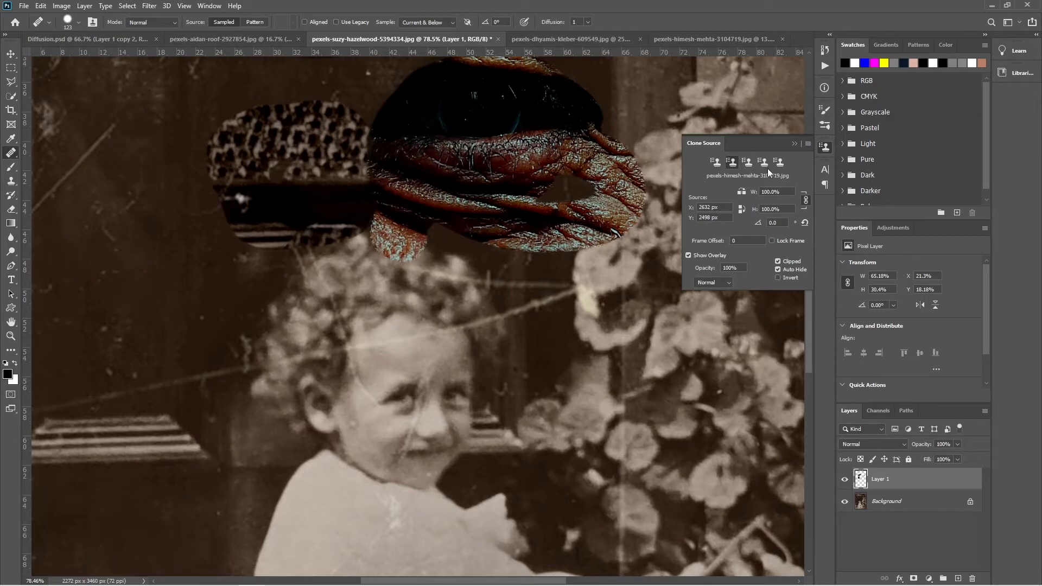
left_click(747, 162)
mouse_move(260, 282)
left_mouse_down()
mouse_move(155, 256)
mouse_move(175, 233)
left_mouse_up()
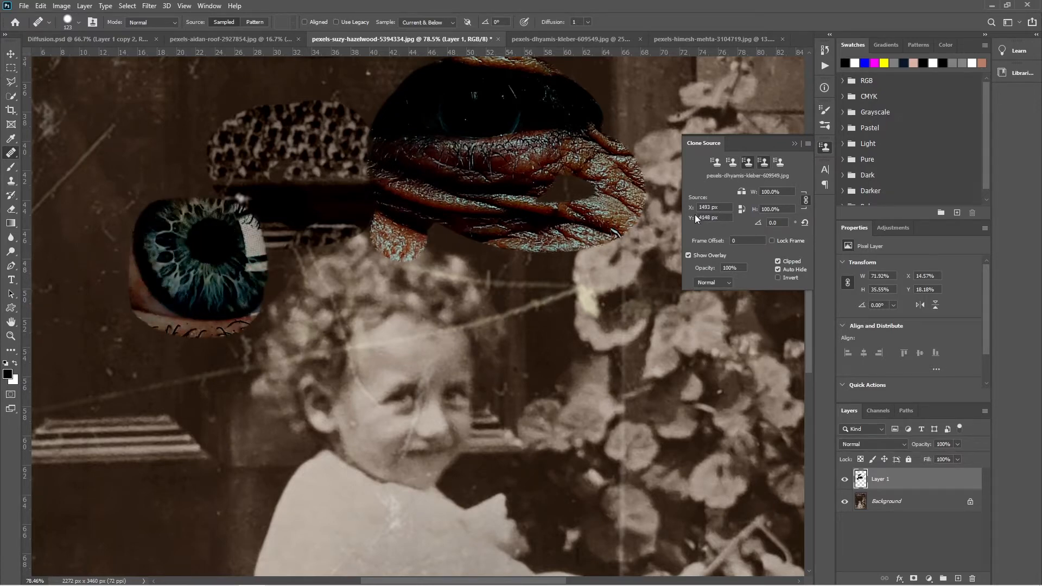
- Paint graffiti lettering from the fourth clone source over the door panel and content from the fifth between the child's curls and the flowers
left_click(763, 162)
mouse_move(174, 151)
left_mouse_down()
mouse_move(128, 140)
mouse_move(163, 157)
mouse_move(125, 233)
mouse_move(259, 153)
mouse_move(102, 121)
mouse_move(261, 202)
mouse_move(124, 237)
mouse_move(76, 304)
mouse_move(120, 293)
left_mouse_up()
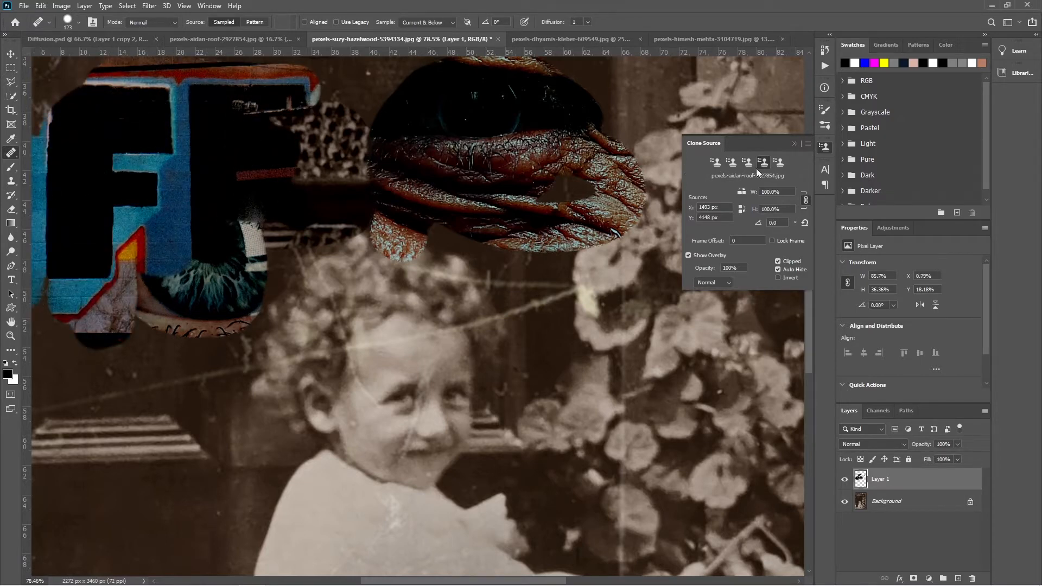
left_click(780, 162)
left_click_drag(530, 353, 507, 283)
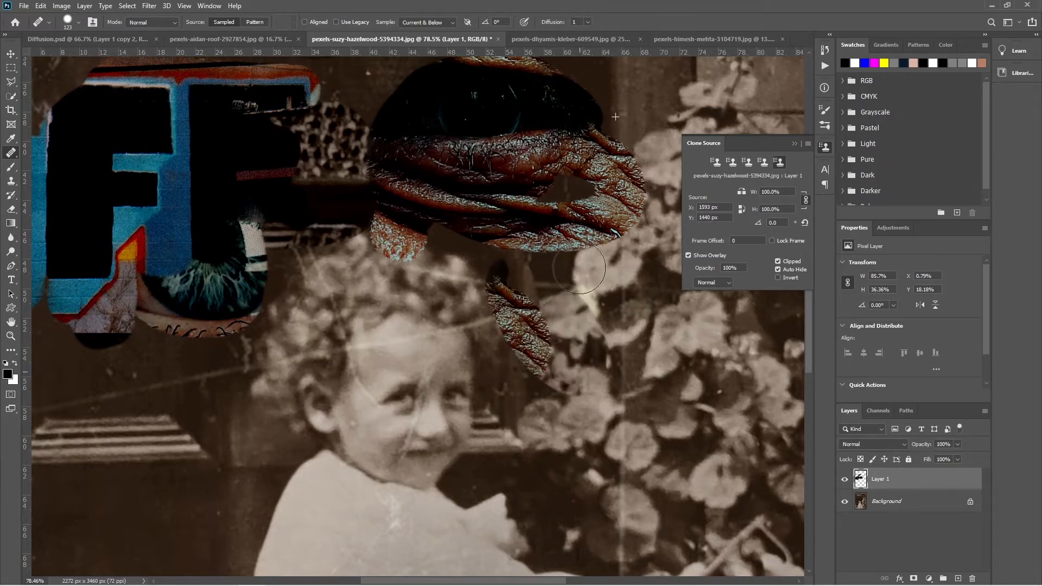
mouse_move(579, 268)
left_mouse_down()
mouse_move(544, 298)
mouse_move(475, 311)
left_mouse_up()
- Compare the patches painted on the old photograph with the eye close-up, portrait and graffiti photos they were sampled from
scroll(603, 398, "down", 4)
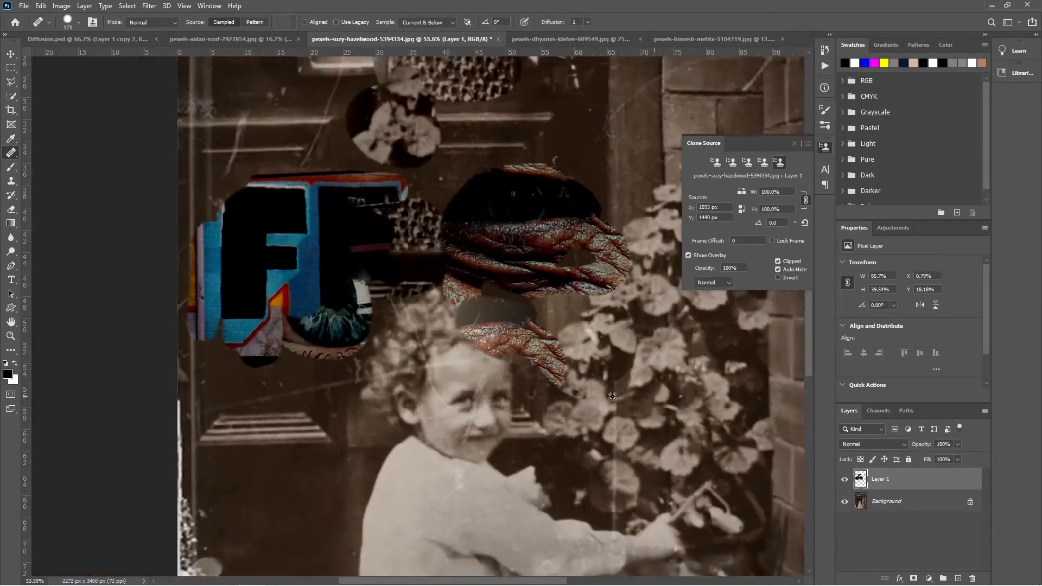
scroll(612, 396, "down", 2)
left_click_drag(578, 288, 446, 339)
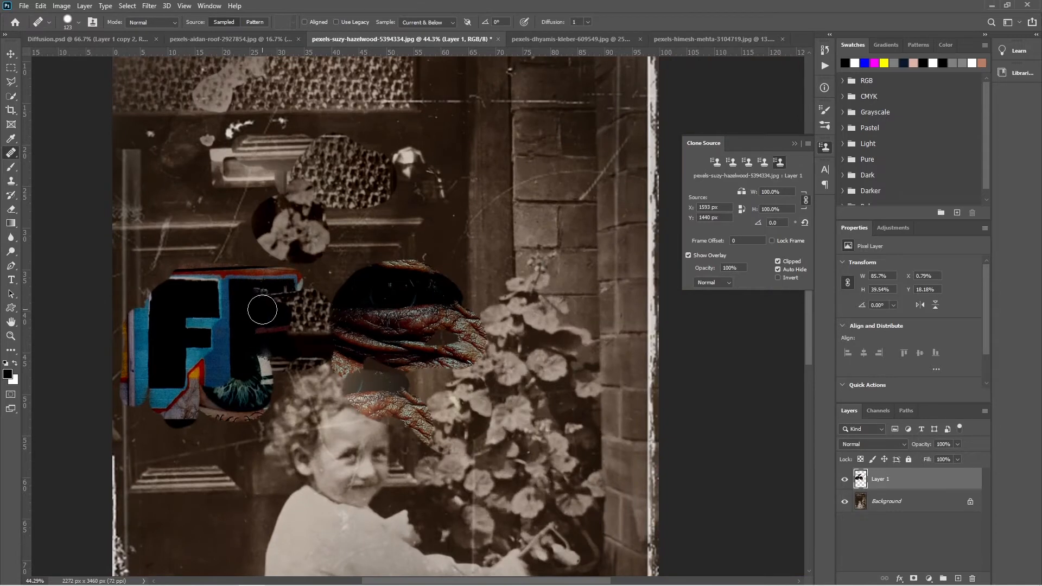
left_click(578, 39)
left_click(696, 40)
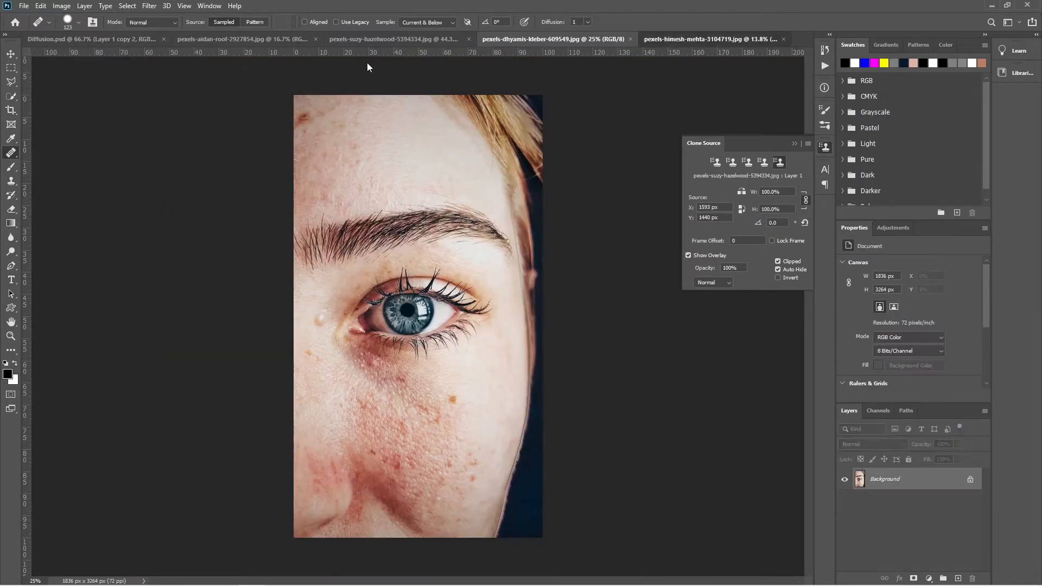
left_click(255, 40)
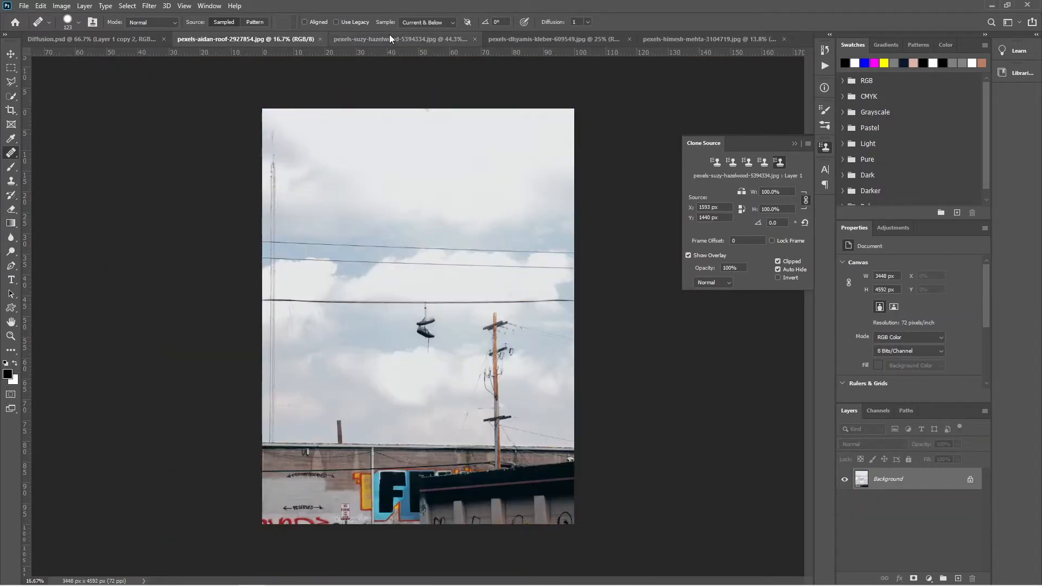
left_click(390, 36)
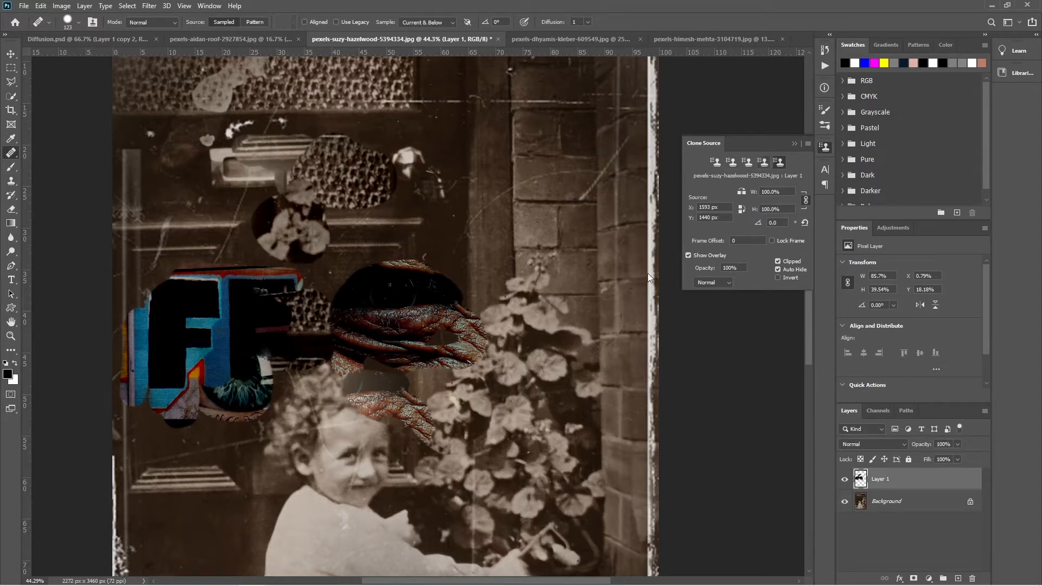
- Delete the layer holding the test patches and add a new empty layer above the background
scroll(277, 391, "up", 3)
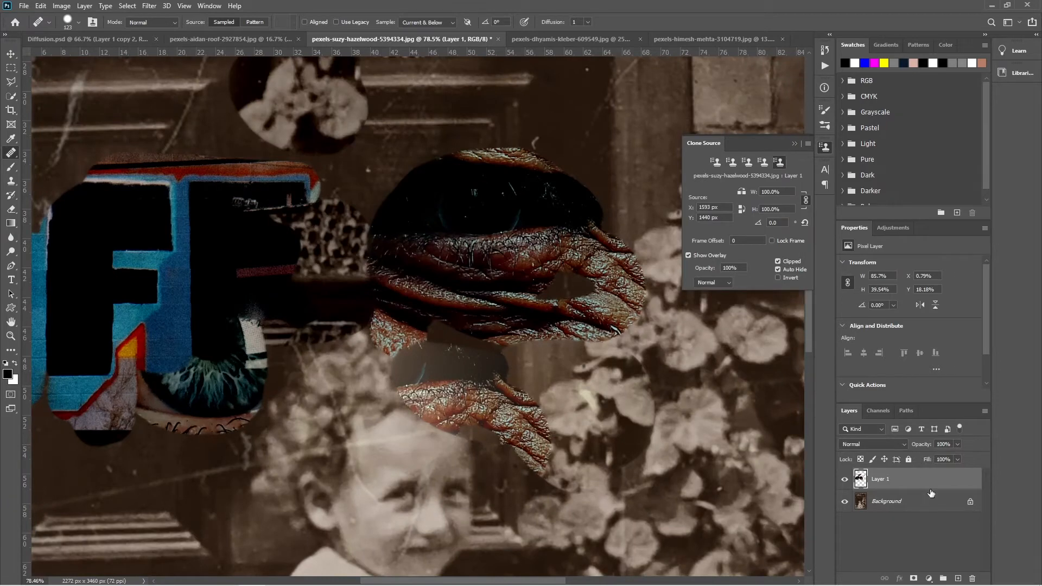
left_click_drag(931, 491, 973, 579)
left_click(958, 579)
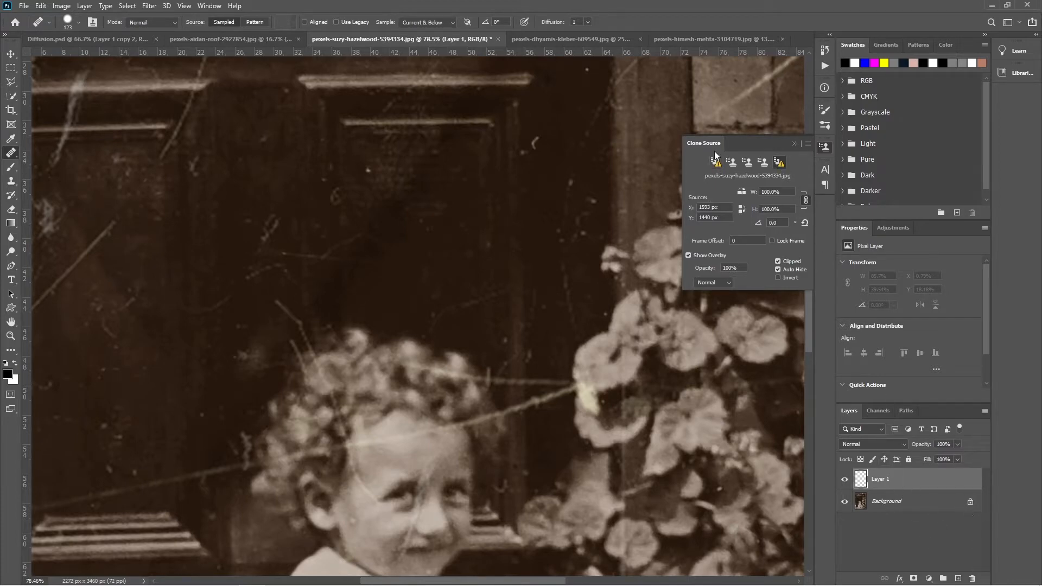
- Resample the first clone source from the dark door panel above the child and the fifth from the flowers
left_click(782, 163)
left_click(720, 169)
left_click(441, 217, "alt")
left_click(781, 162)
left_click(681, 354, "alt")
- Resample the third clone source from the dark door panel above the child's curls
left_click(717, 163)
left_click(747, 162)
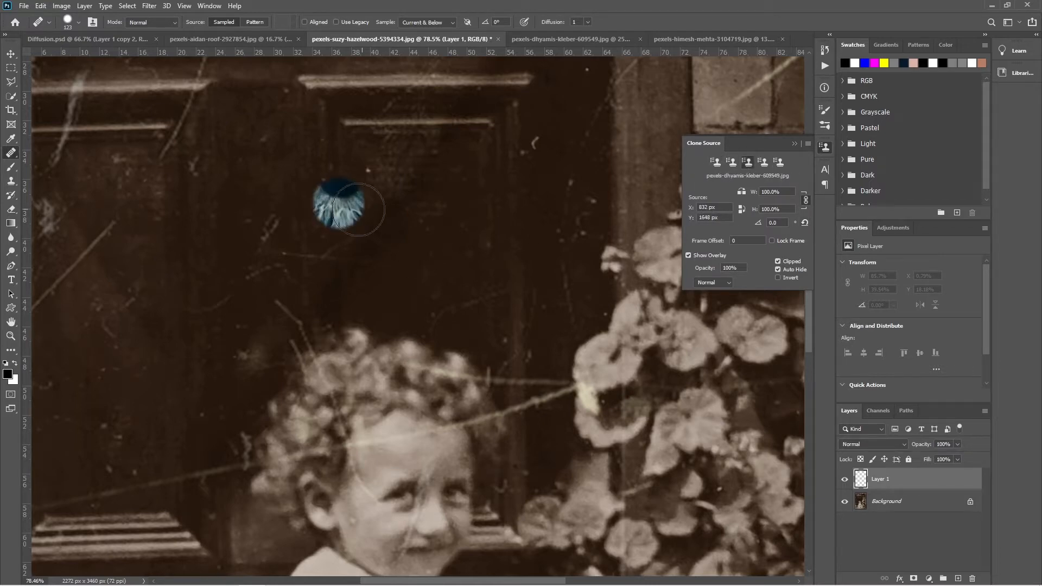
left_click(311, 191, "alt")
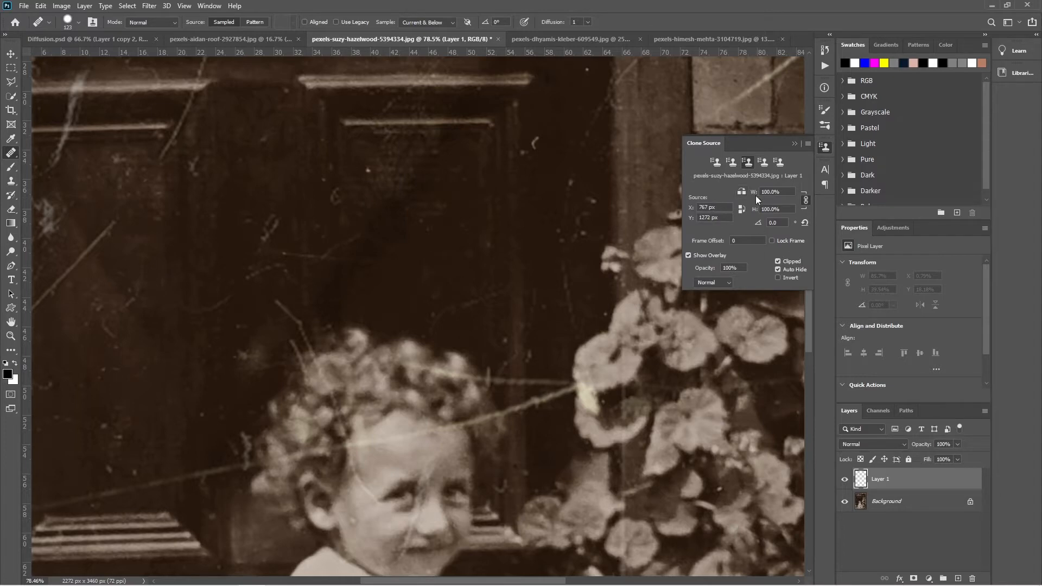
- Paint from the fourth clone source over the door panel and delete Layer 1
left_click(762, 161)
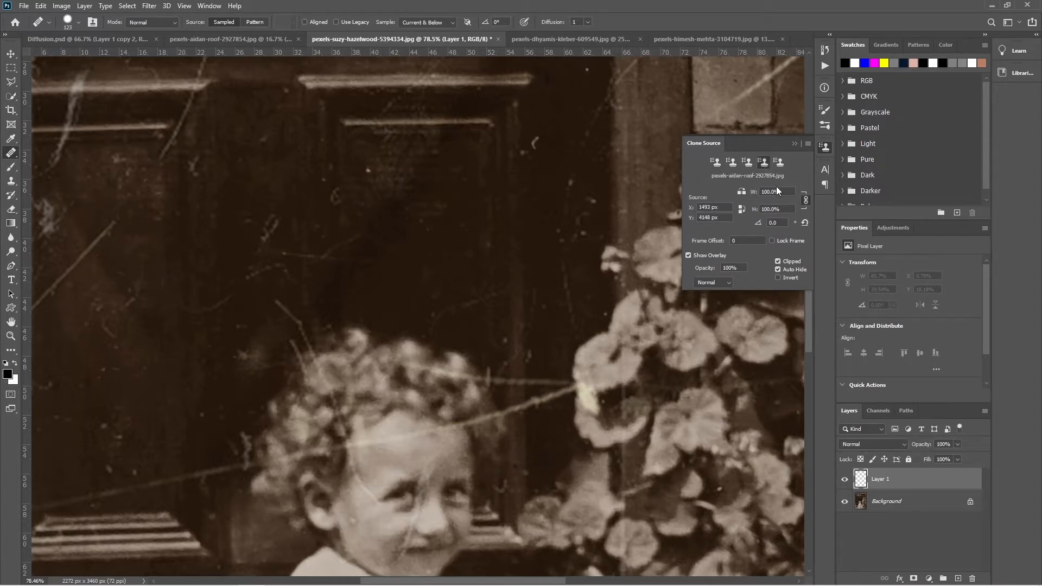
mouse_move(242, 258)
left_mouse_down()
mouse_move(214, 263)
mouse_move(179, 244)
mouse_move(194, 217)
mouse_move(166, 199)
mouse_move(123, 213)
mouse_move(120, 250)
mouse_move(95, 151)
mouse_move(47, 233)
mouse_move(85, 331)
mouse_move(98, 212)
mouse_move(81, 349)
mouse_move(197, 218)
mouse_move(130, 396)
mouse_move(99, 318)
mouse_move(73, 318)
mouse_move(94, 386)
mouse_move(120, 314)
mouse_move(82, 285)
mouse_move(96, 342)
mouse_move(133, 315)
left_mouse_up()
key("Delete")
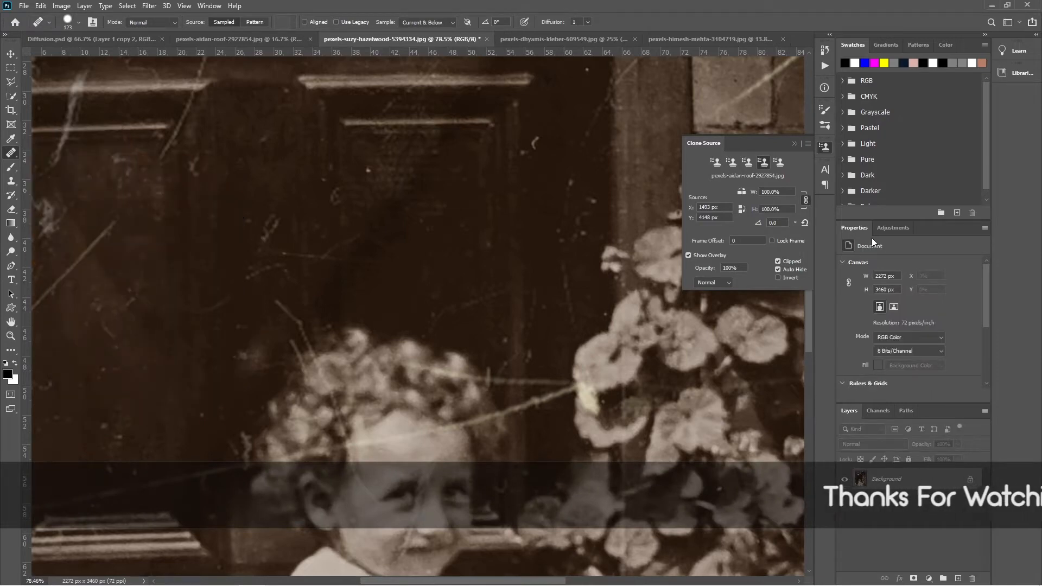
- Paint graffiti lettering on the door panel with the fourth clone source scaled to 39%, and restore its scale to 100%
left_click_drag(753, 195, 720, 197)
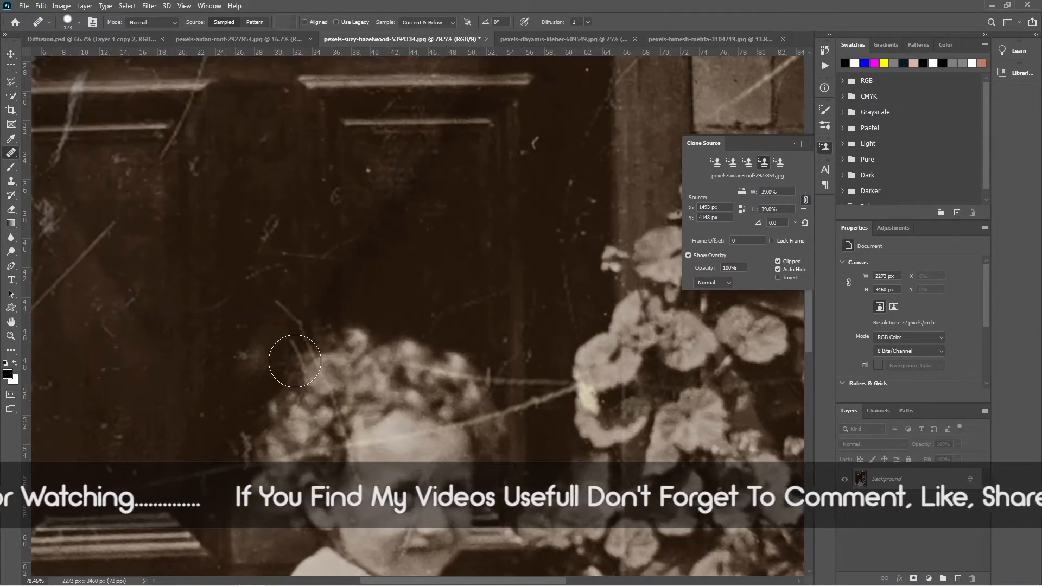
mouse_move(149, 258)
left_mouse_down()
mouse_move(120, 272)
mouse_move(108, 256)
mouse_move(146, 228)
mouse_move(149, 311)
mouse_move(152, 284)
mouse_move(116, 228)
mouse_move(105, 341)
mouse_move(133, 237)
left_mouse_up()
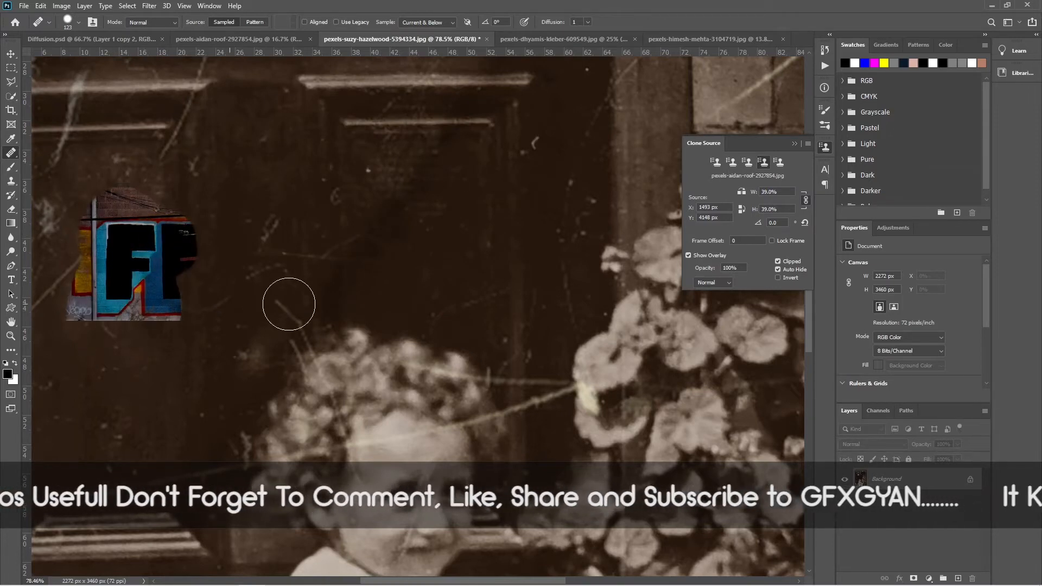
left_click(766, 192)
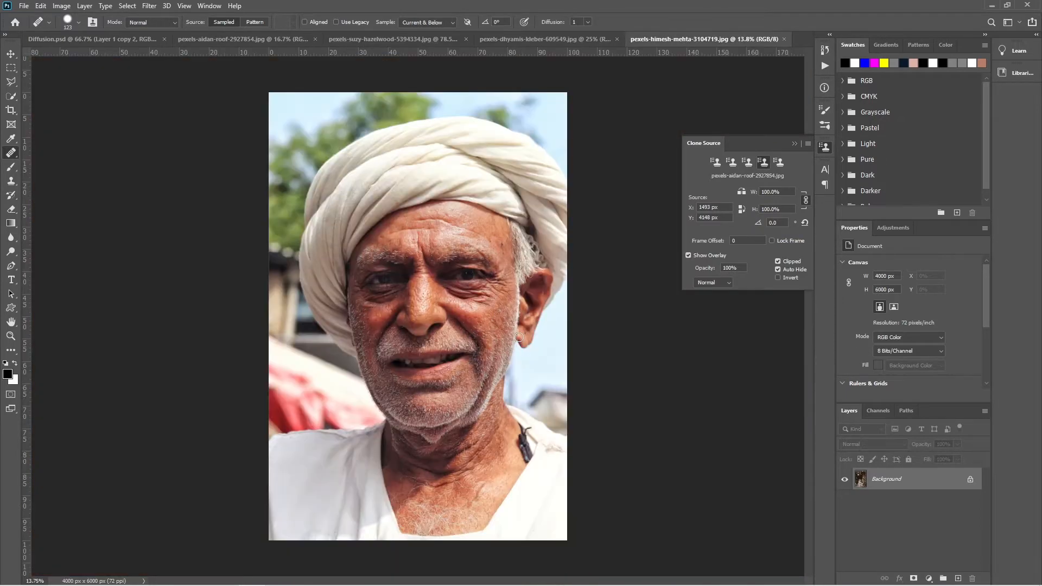
- In the turbaned man's portrait, sample the turban's lower edge as the first clone source and enlarge the brush to 772 px
left_click(705, 39)
scroll(417, 212, "up", 7)
left_click_drag(441, 165, 349, 251)
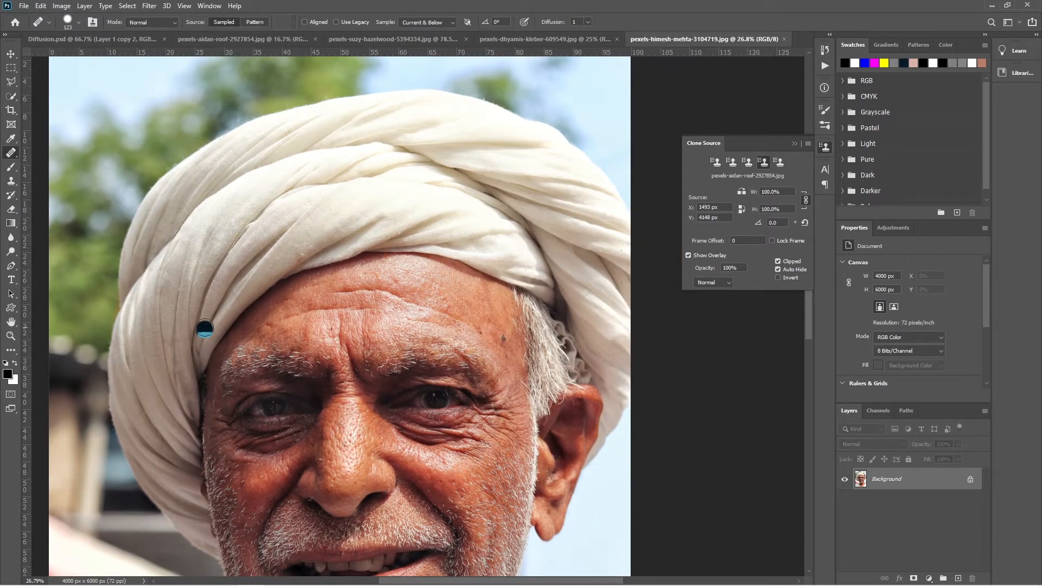
left_click(716, 162)
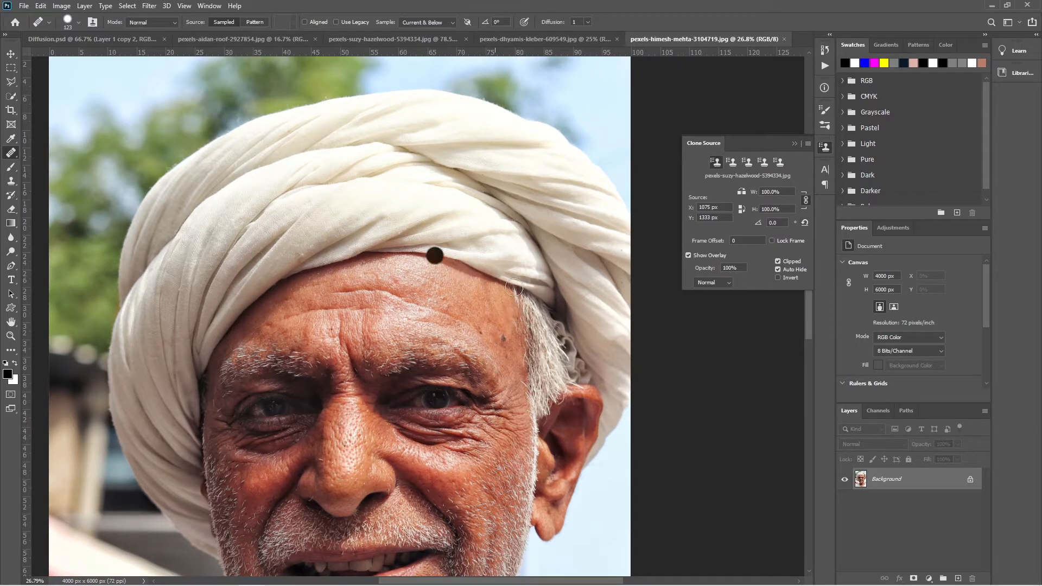
left_click(237, 315, "alt")
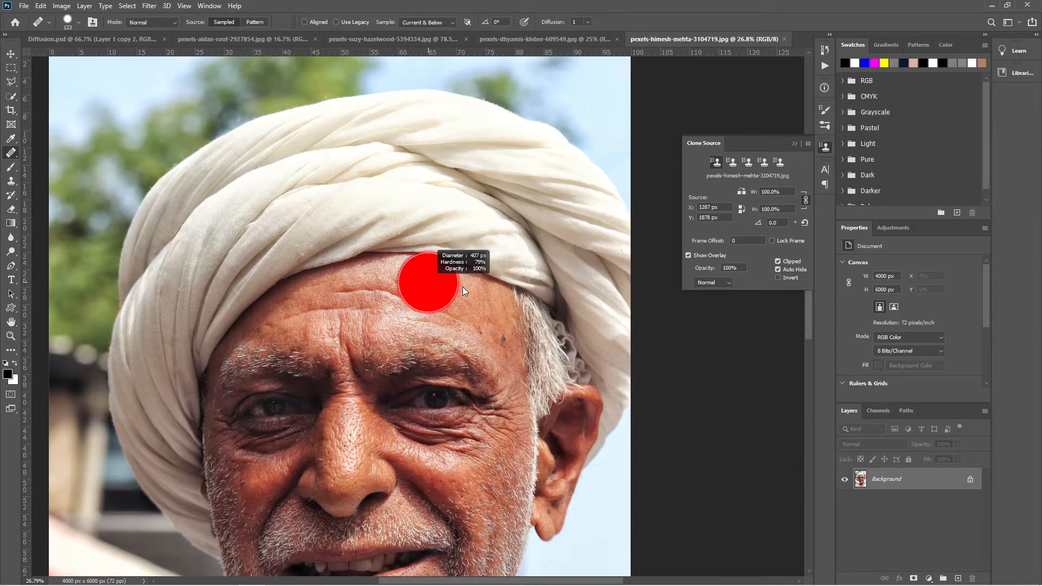
mouse_move(462, 287)
left_mouse_down()
mouse_move(451, 285)
mouse_move(461, 286)
left_mouse_up()
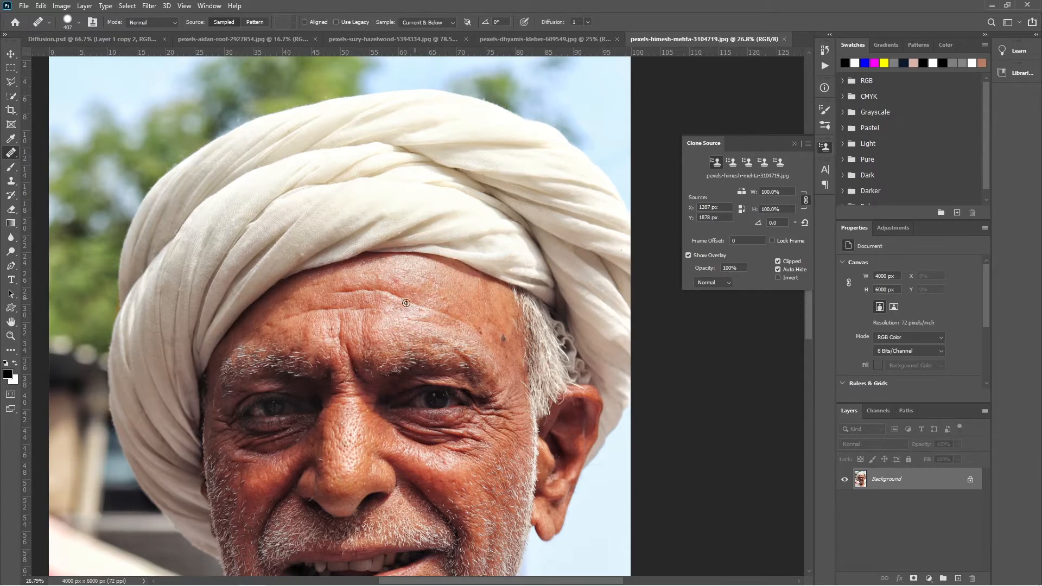
left_click(243, 310, "alt")
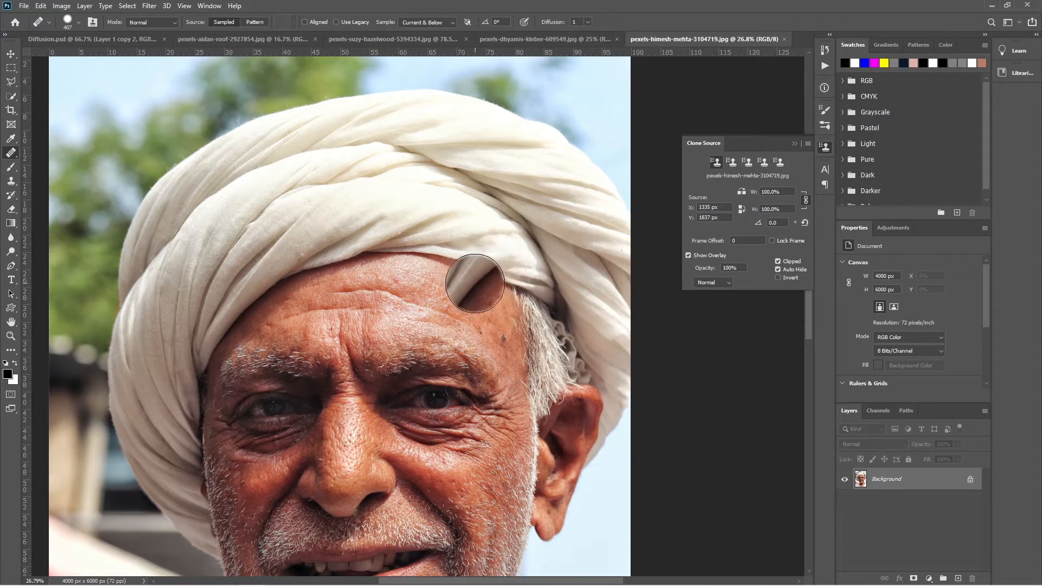
left_click_drag(476, 288, 505, 287)
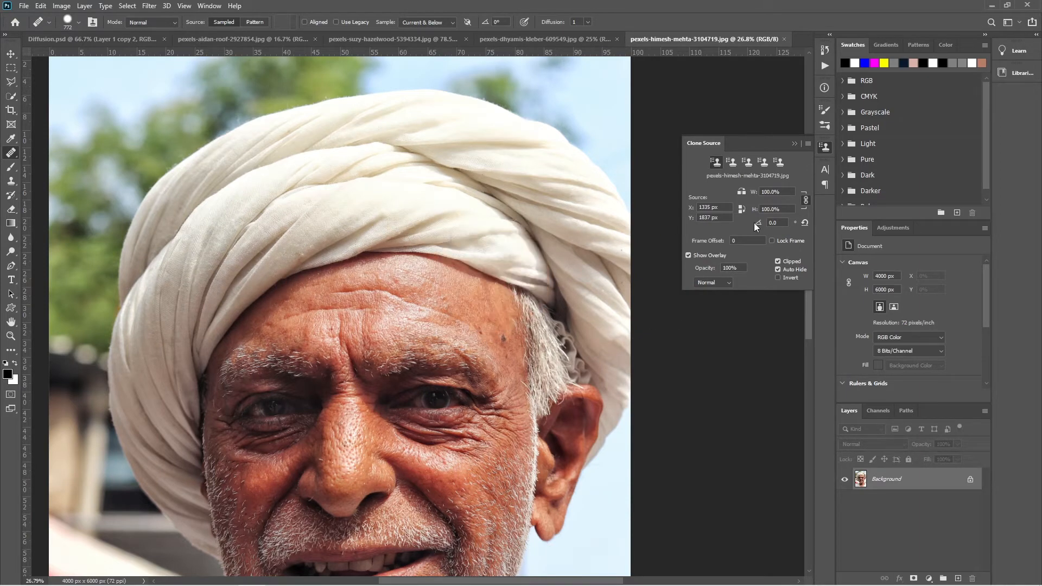
- Rotate the first clone source to 58.3° and paint the turban's edge along the top of the man's forehead
left_click_drag(759, 224, 929, 238)
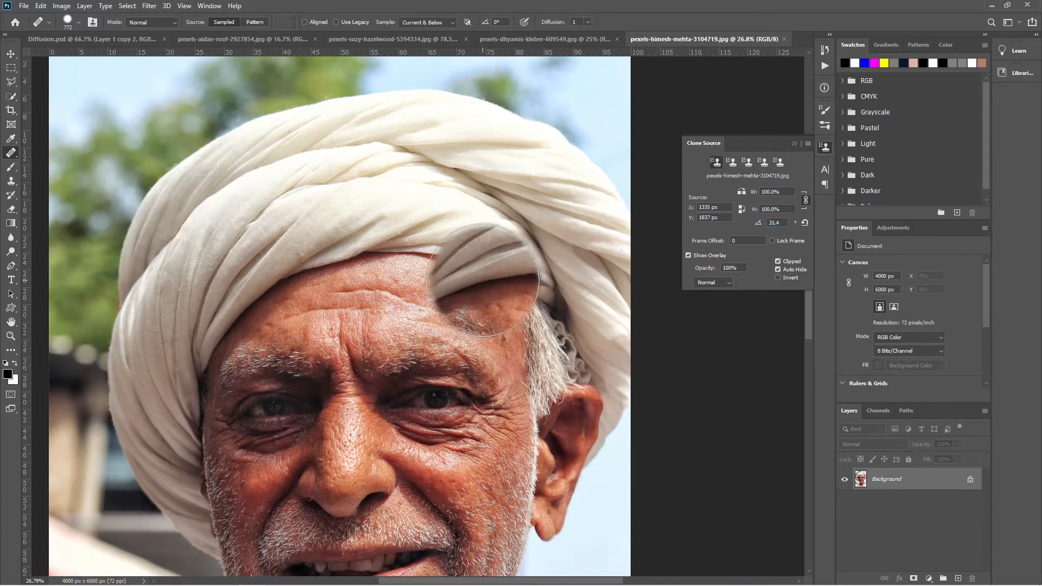
left_click_drag(758, 222, 899, 240)
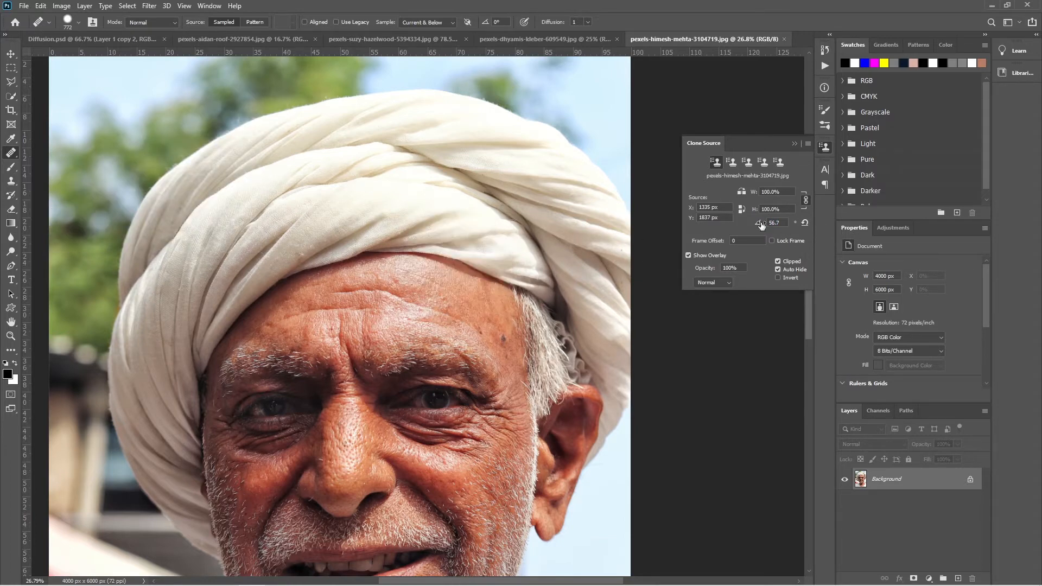
left_click_drag(761, 224, 778, 223)
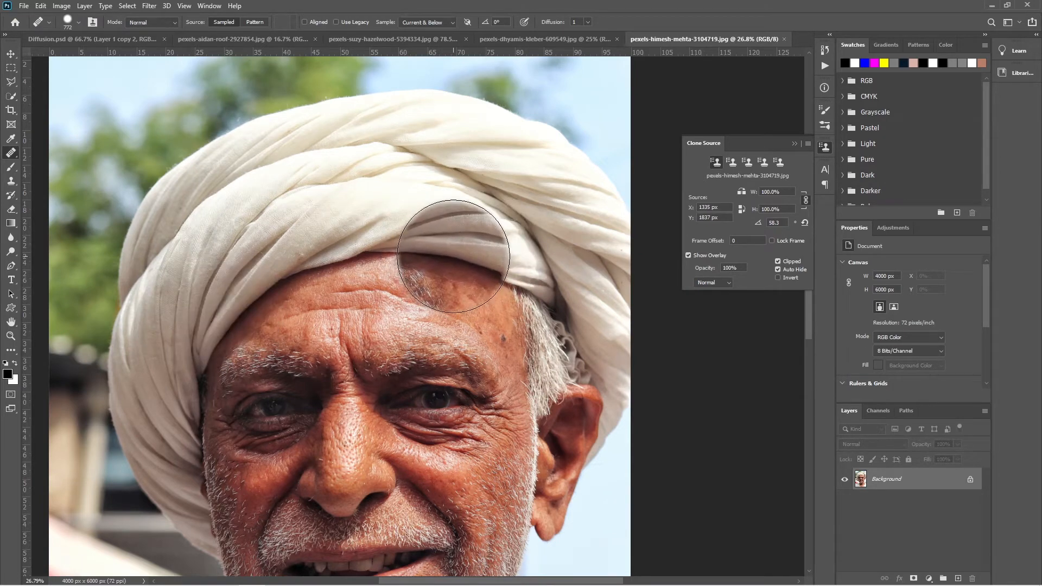
left_click(454, 256)
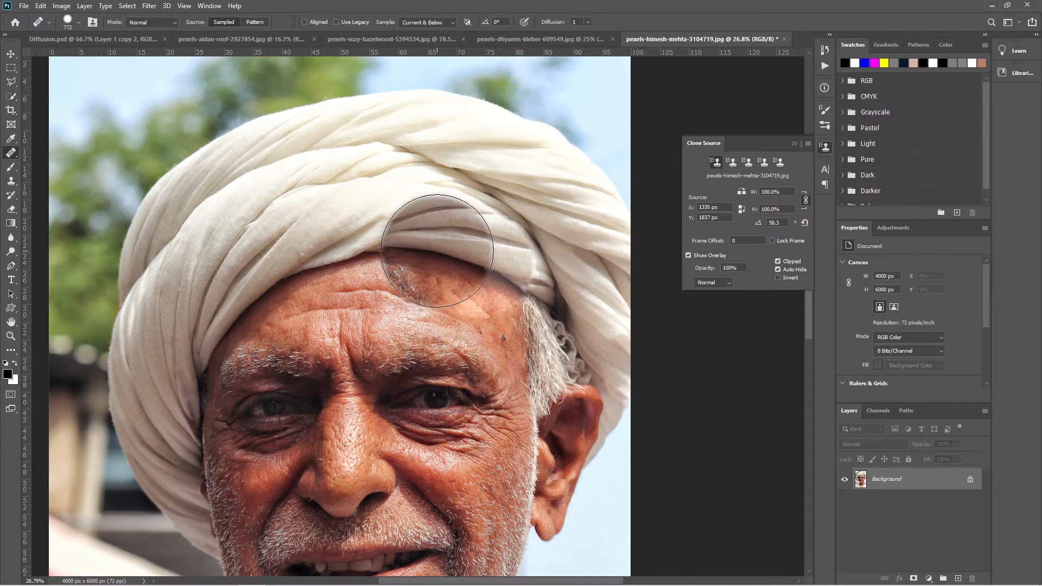
left_click(403, 272)
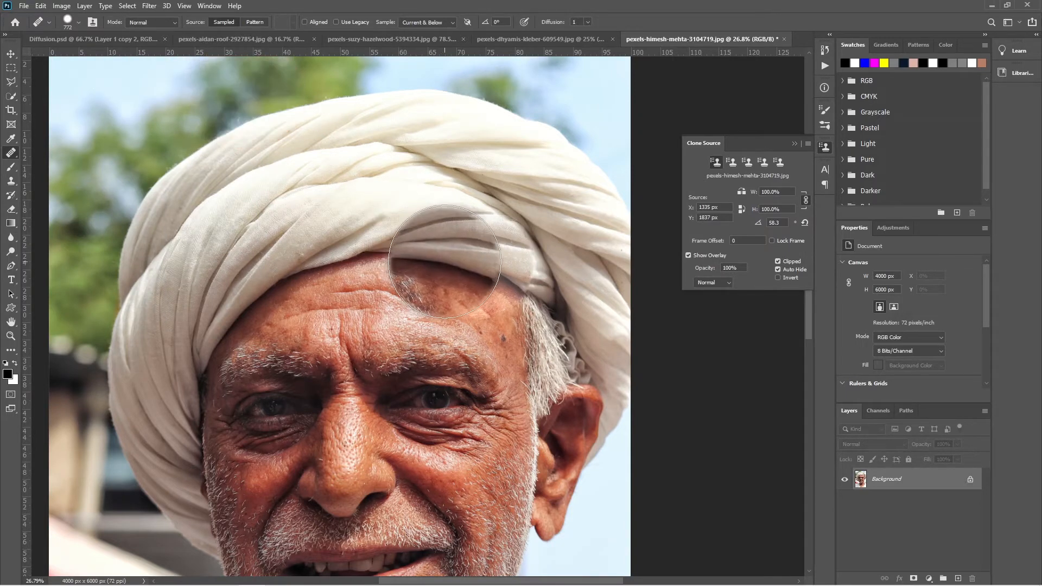
mouse_move(445, 261)
left_mouse_down()
mouse_move(419, 256)
mouse_move(512, 260)
mouse_move(521, 334)
left_mouse_up()
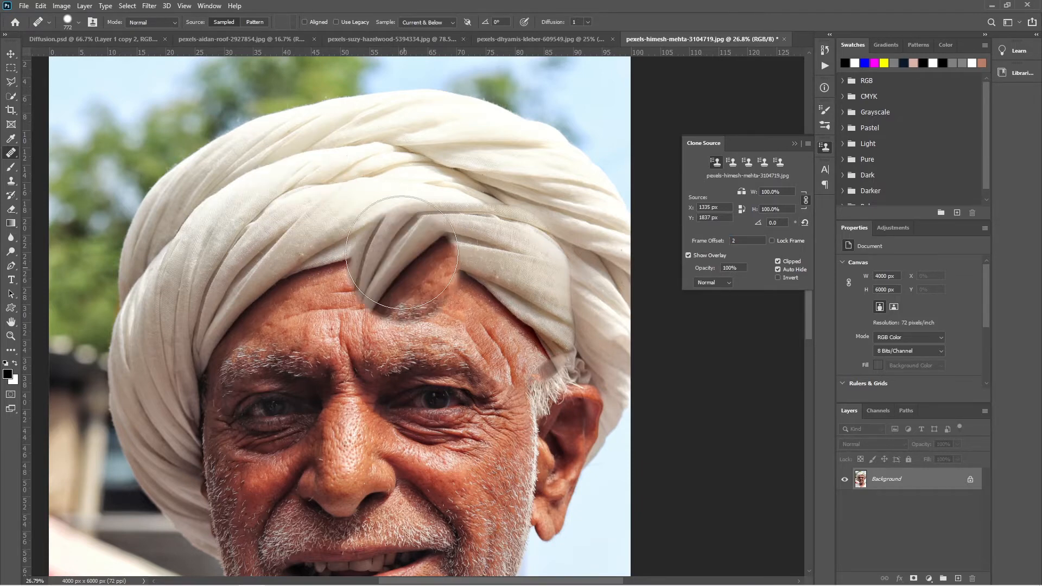
- Set the frame offset to 5 with the second clone source active, and switch the overlay off and on again
left_click(732, 162)
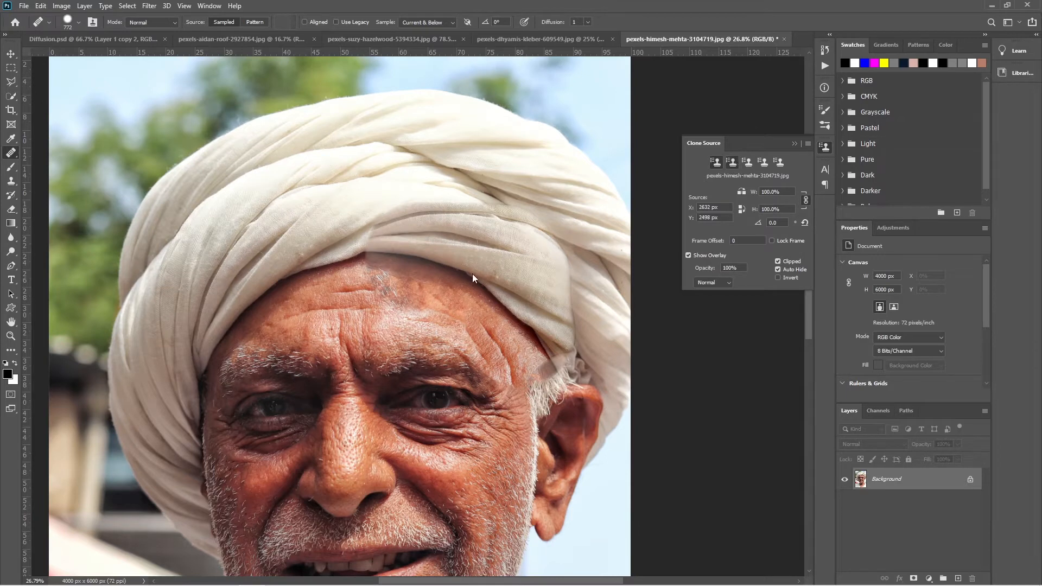
left_click_drag(699, 245, 716, 244)
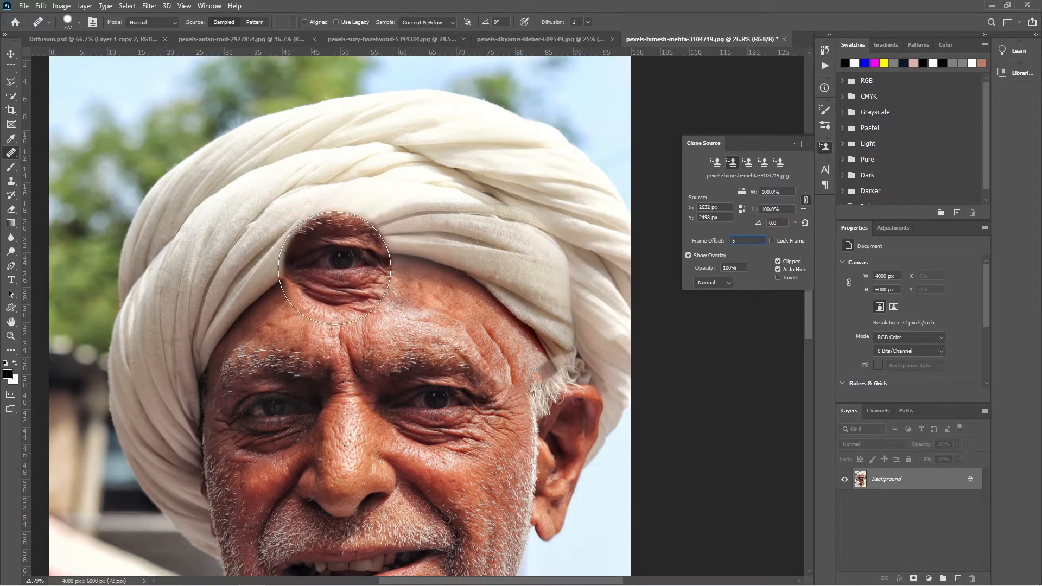
left_click(689, 255)
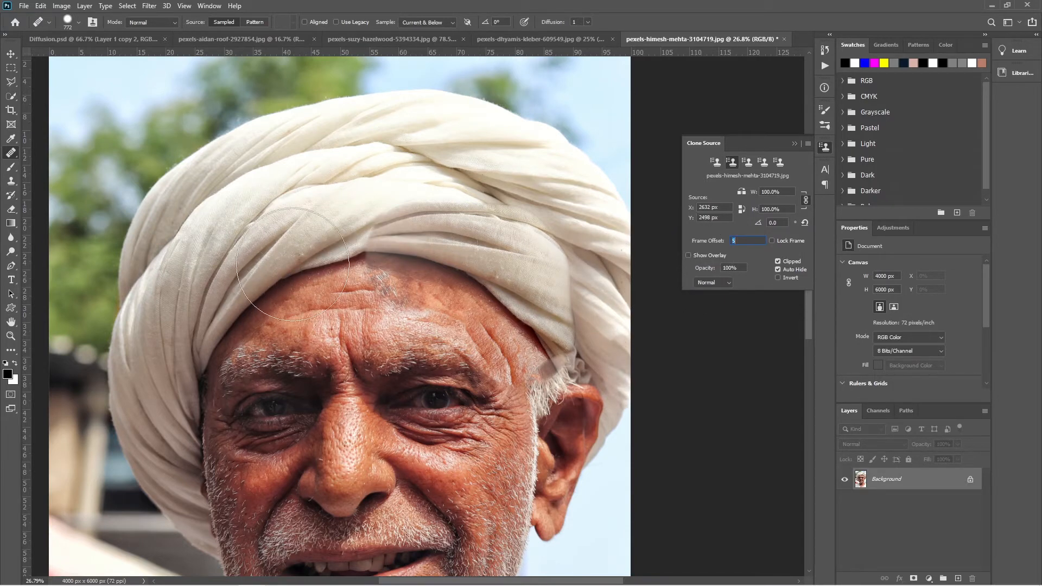
left_click(689, 255)
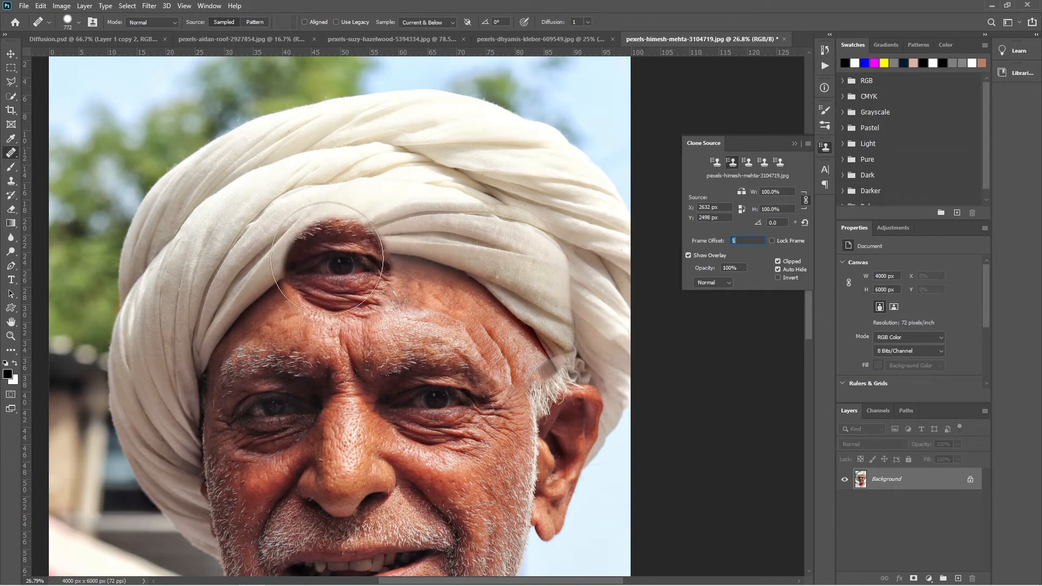
- Preview the overlay without clipping and paint copies of the man's eye over his forehead and turban from the second clone source
left_click(778, 262)
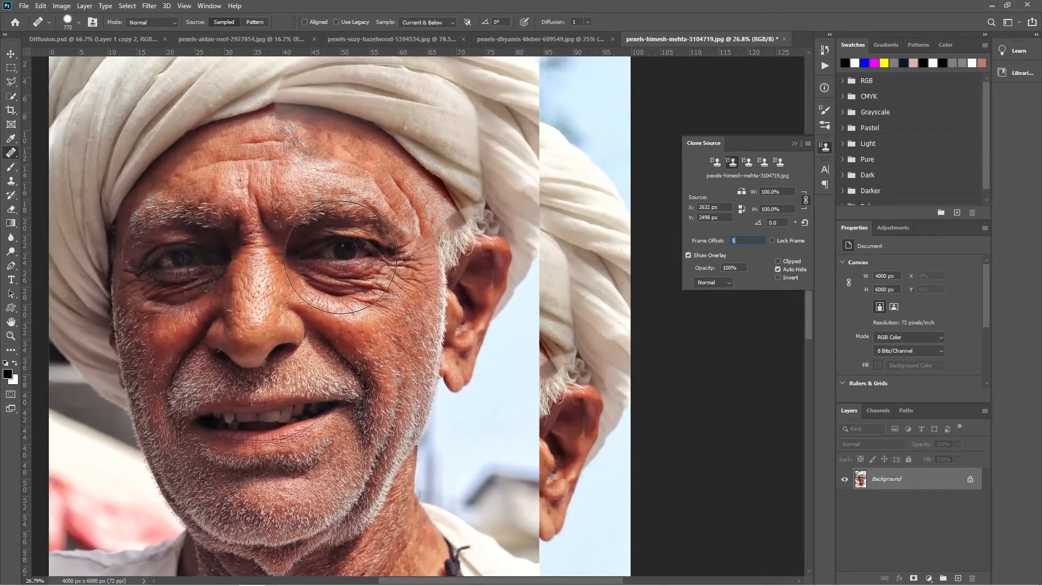
mouse_move(342, 255)
left_mouse_down()
mouse_move(365, 255)
mouse_move(334, 273)
mouse_move(340, 287)
mouse_move(335, 255)
left_mouse_up()
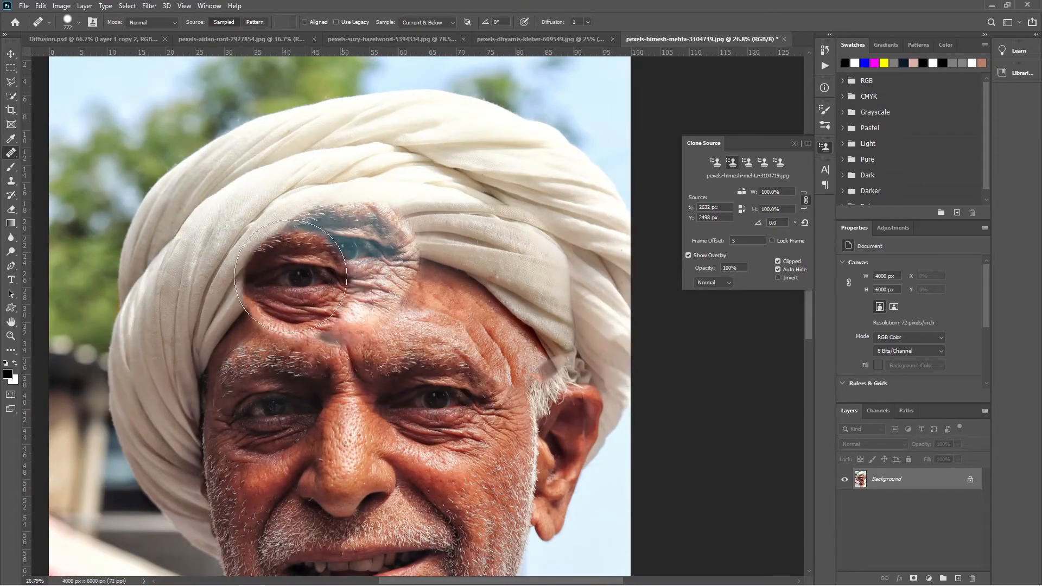
left_click_drag(492, 304, 500, 289)
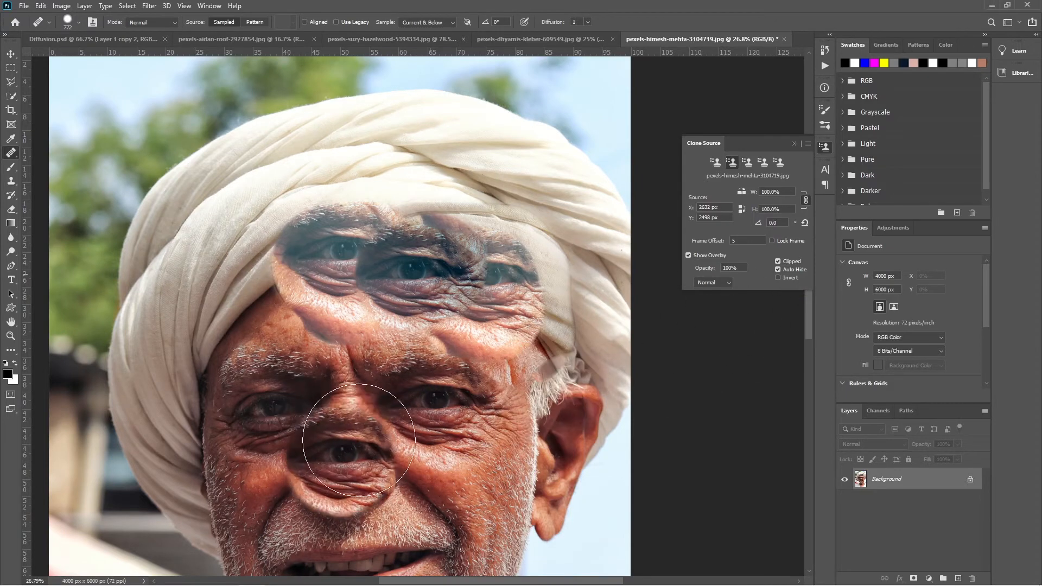
- Preview the clone overlay in inverted colours, both clipped to the brush and unclipped
left_click(779, 278)
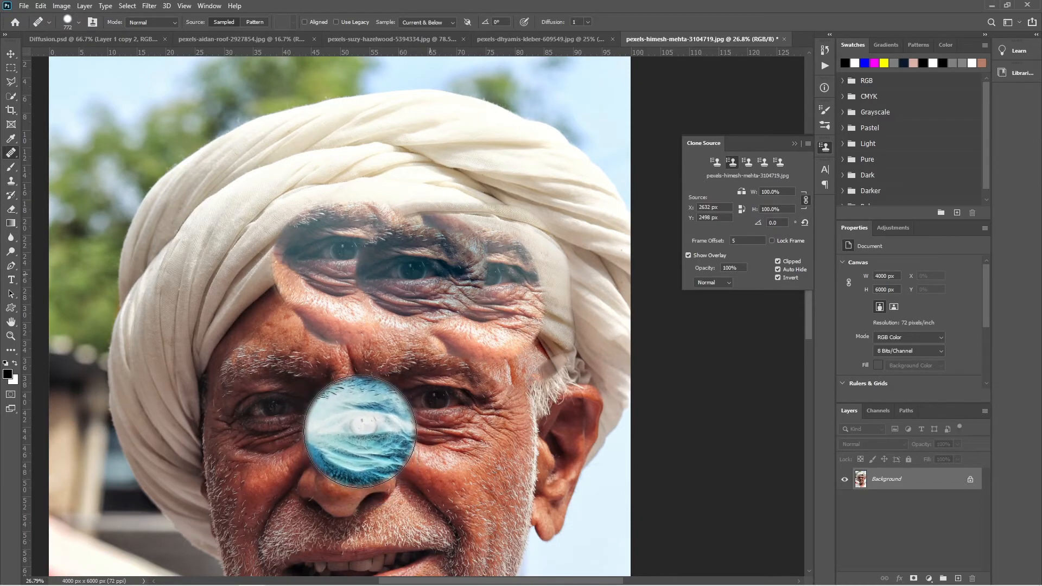
left_click(779, 262)
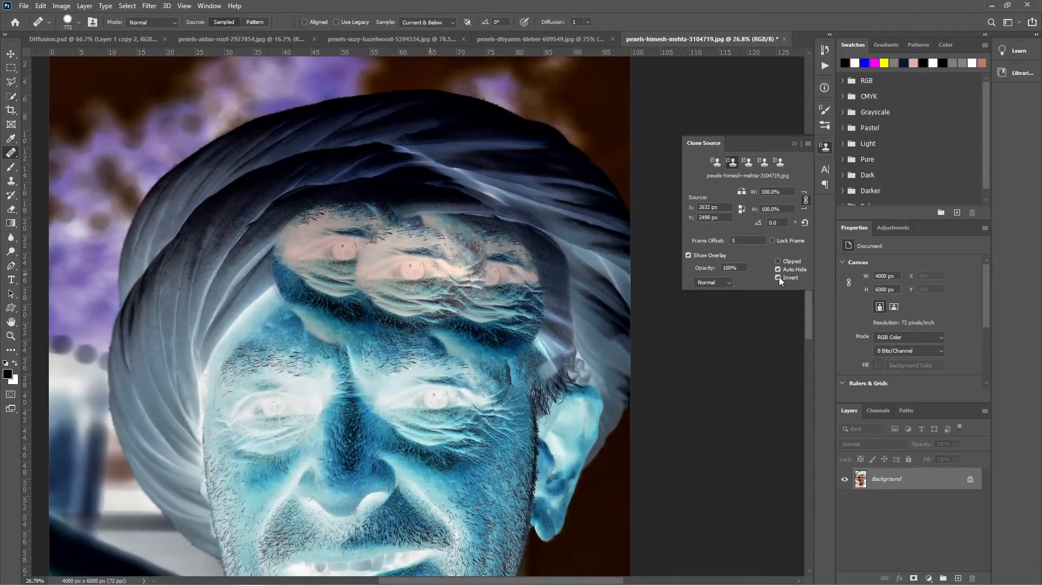
left_click(779, 278)
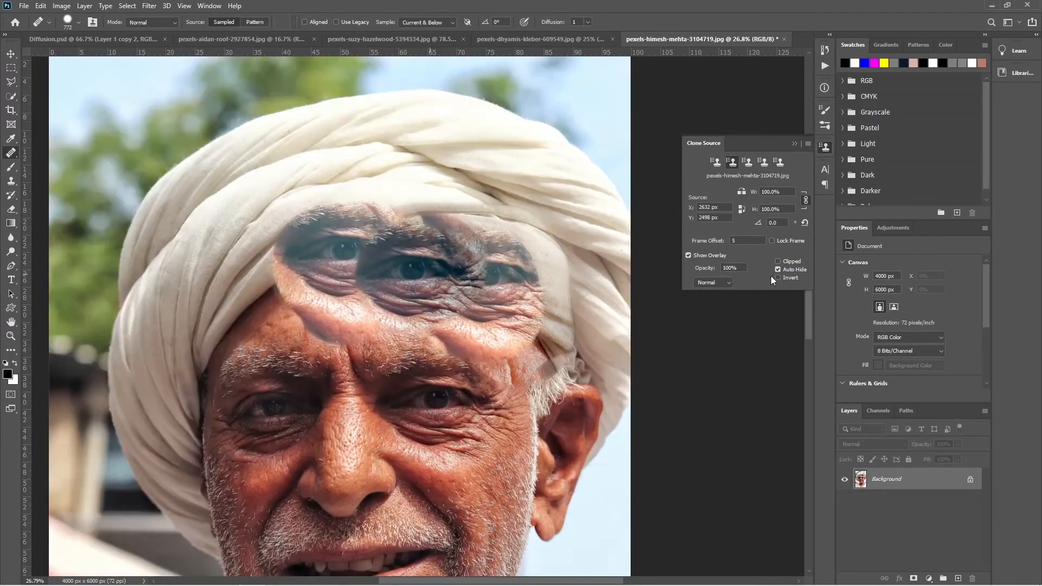
left_click(778, 277)
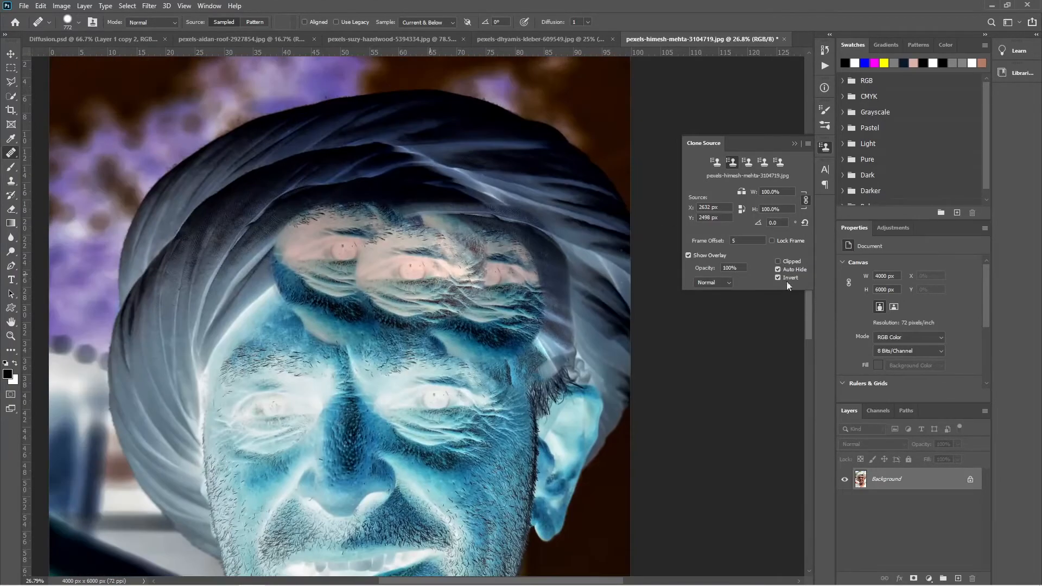
left_click(778, 278)
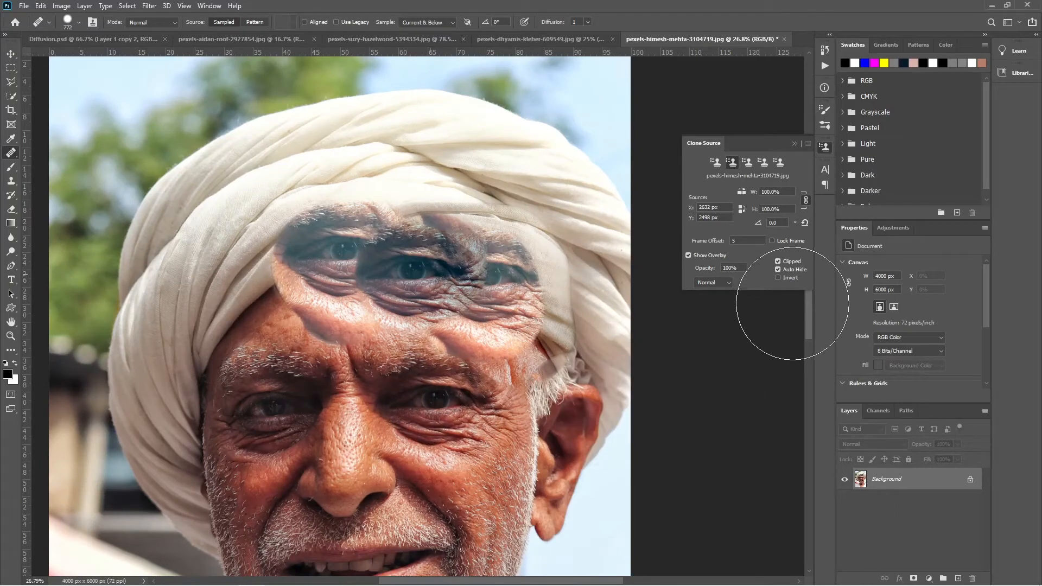
- Set the clone overlay's blending mode to Lighten, keeping Auto Hide enabled
left_click(777, 269)
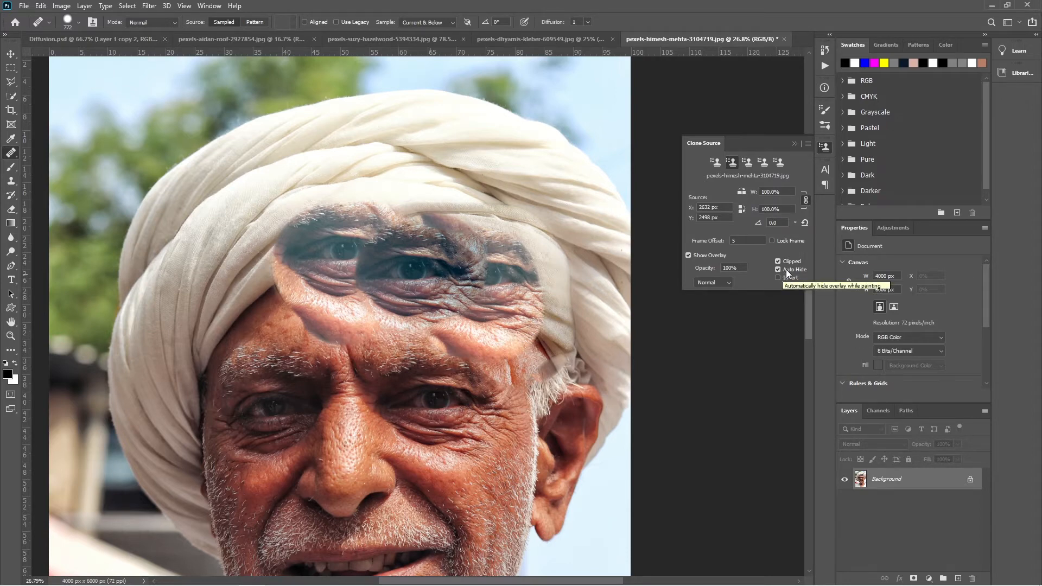
left_click(703, 284)
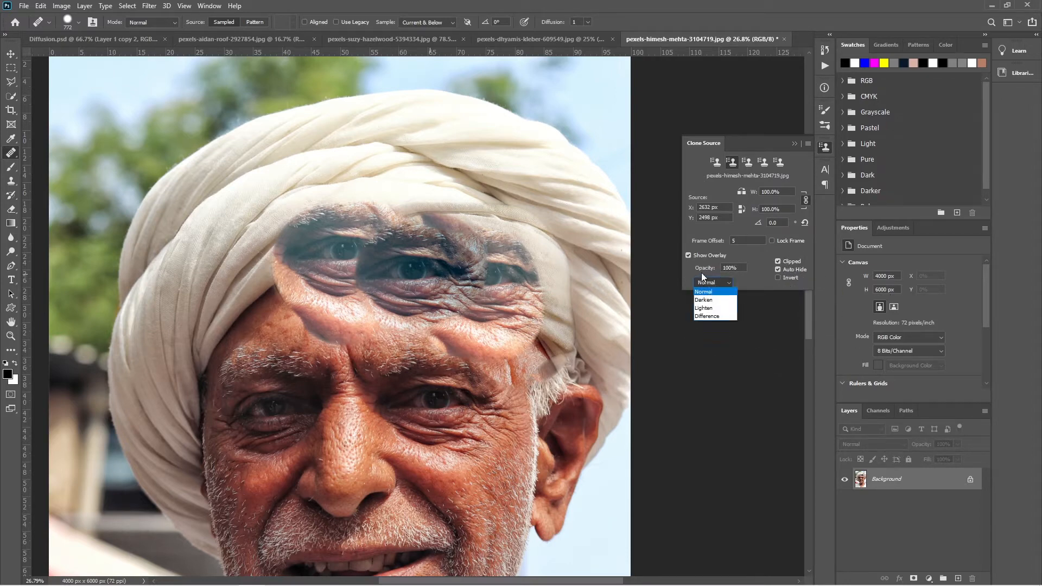
left_click(704, 308)
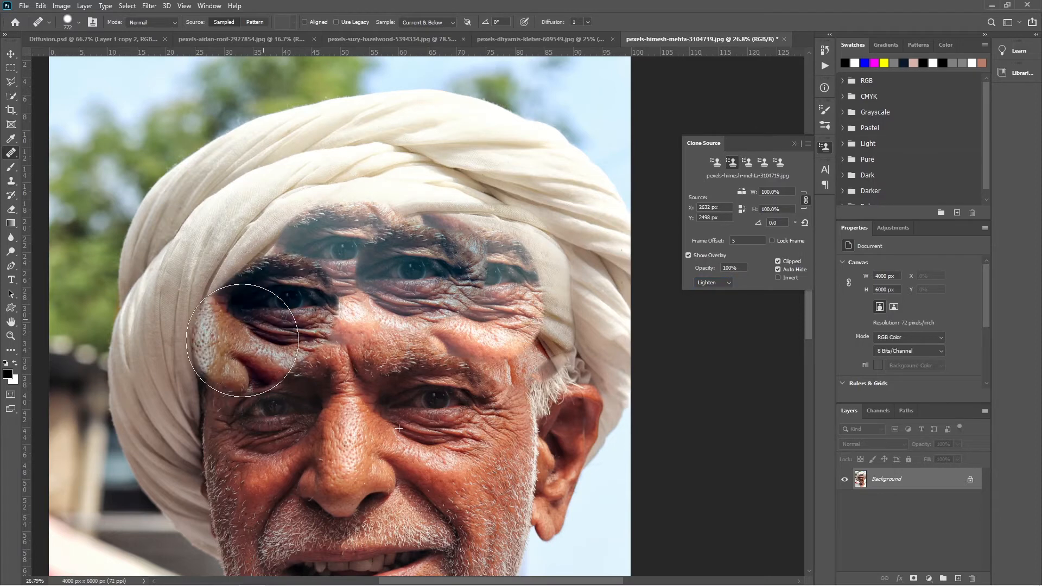
- Preview the clone overlay in the Darken and Difference blending modes, and return it to Lighten
left_click_drag(242, 341, 263, 343)
left_click(703, 284)
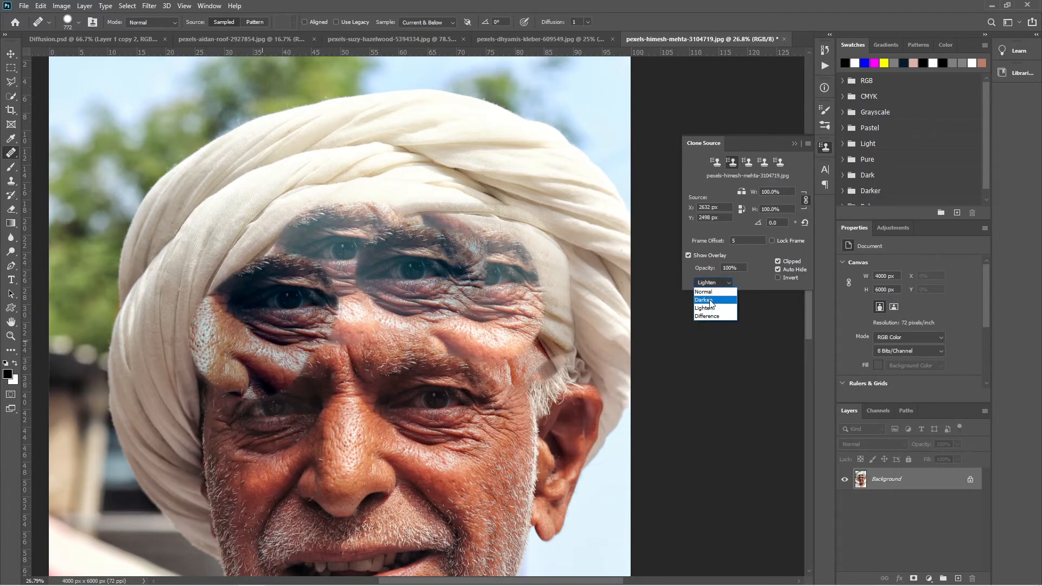
left_click(707, 300)
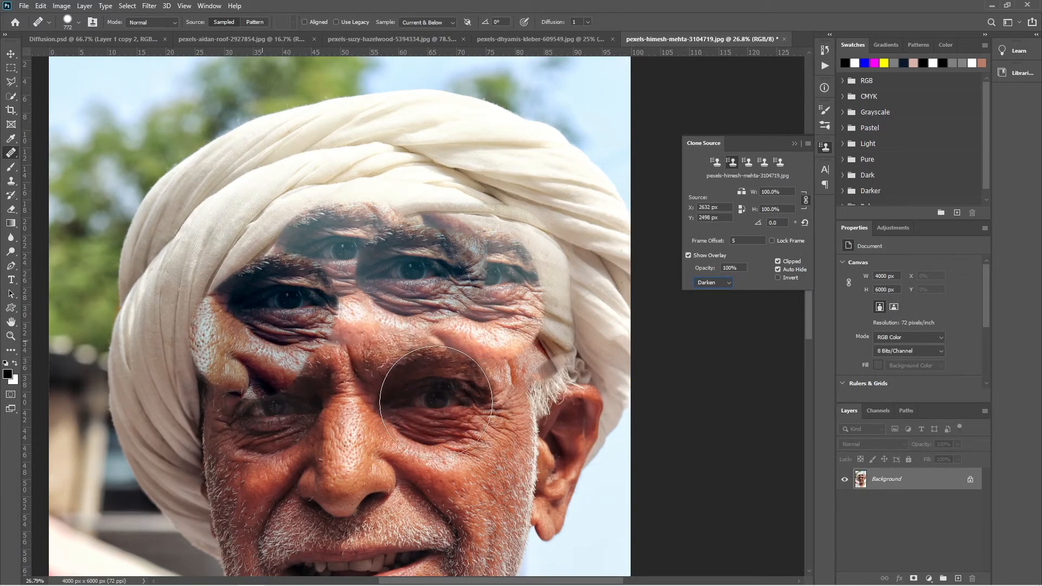
left_click(706, 284)
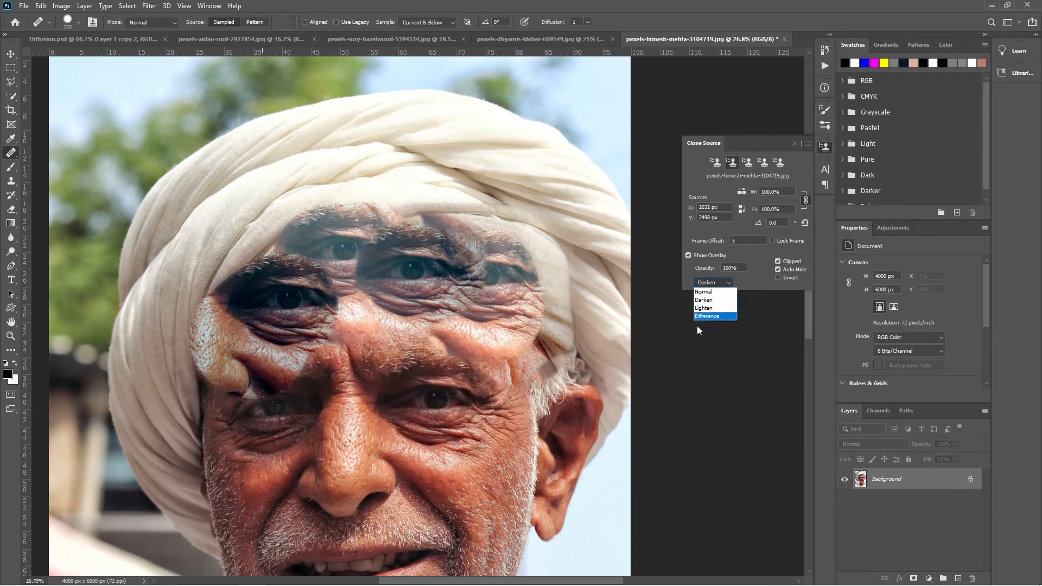
left_click(699, 316)
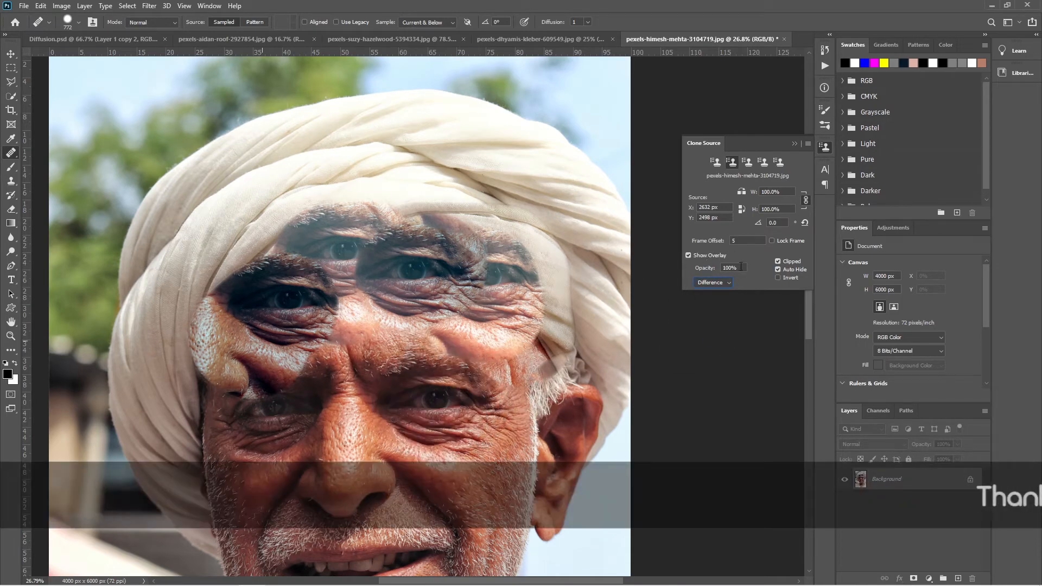
left_click(726, 283)
left_click(704, 290)
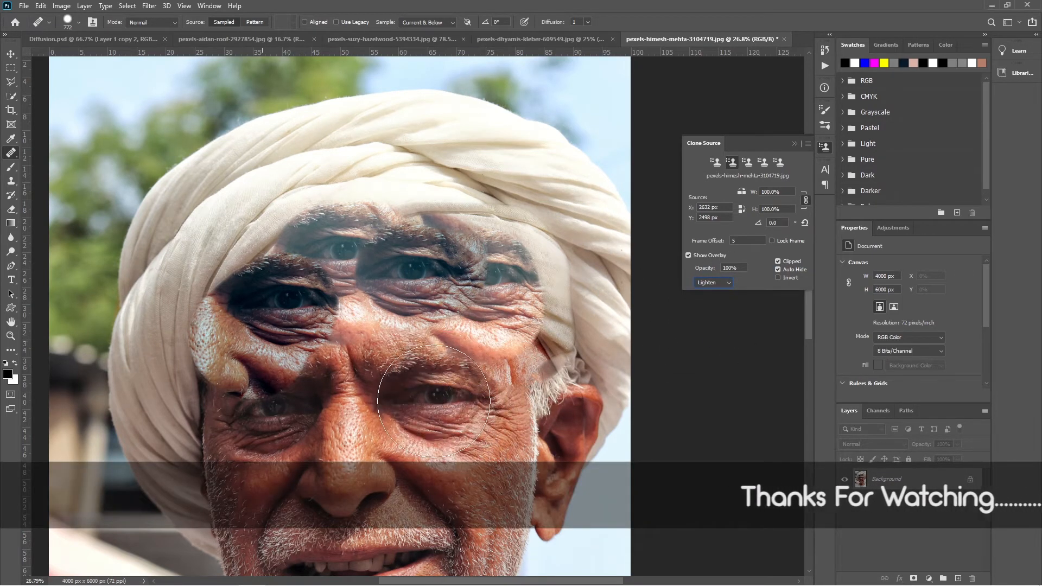
- Switch to the close-up portrait of the woman's face, pexels-dhyamis-kleber-609549.jpg
left_click(22, 7)
left_click(406, 36)
left_click(407, 36)
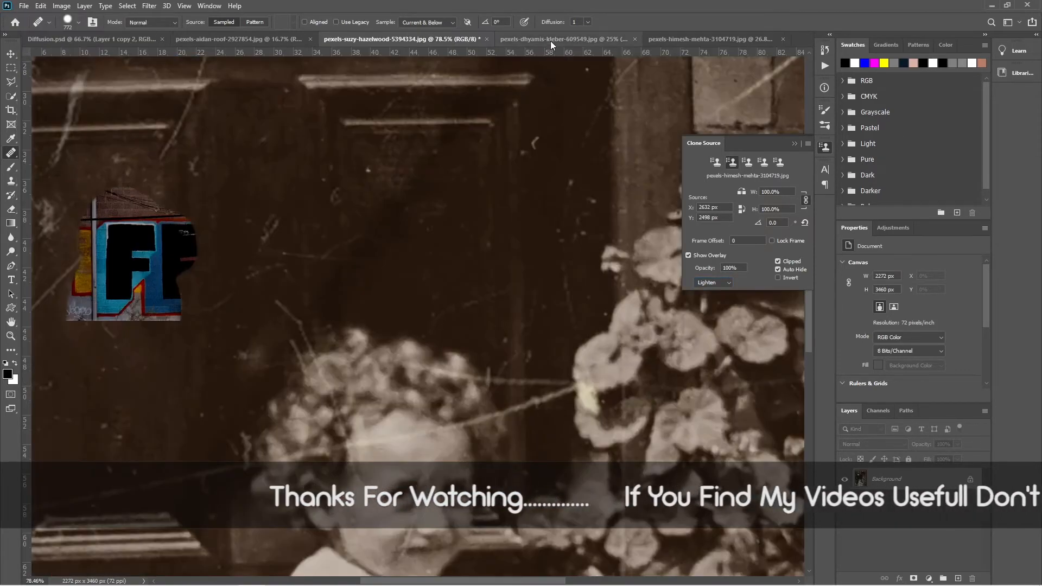
key("ctrl+Tab")
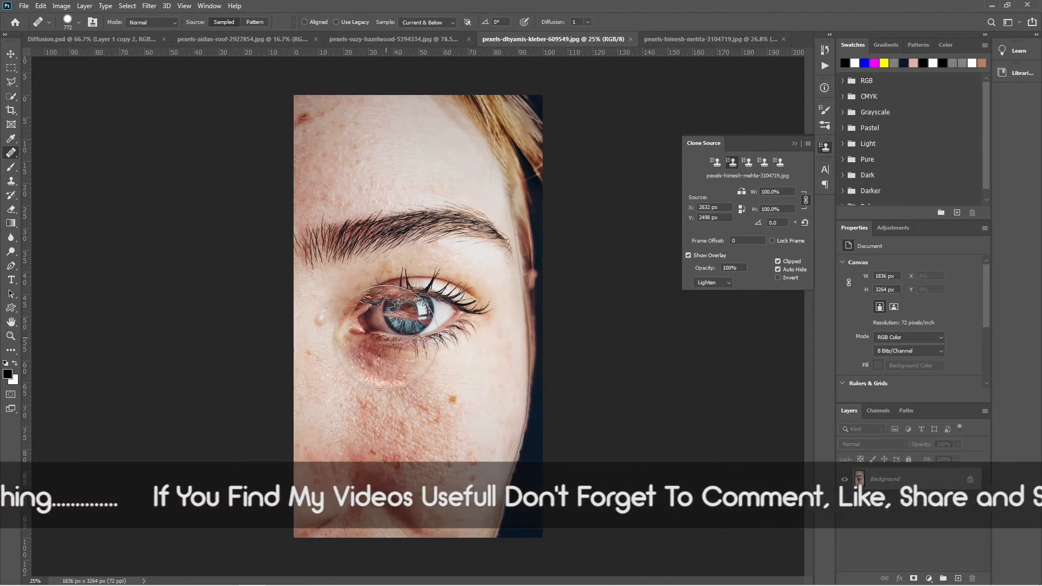
- Set the clone overlay's blending mode to Normal and sample the woman's eye into the second clone source
left_click(725, 281)
left_click(711, 294)
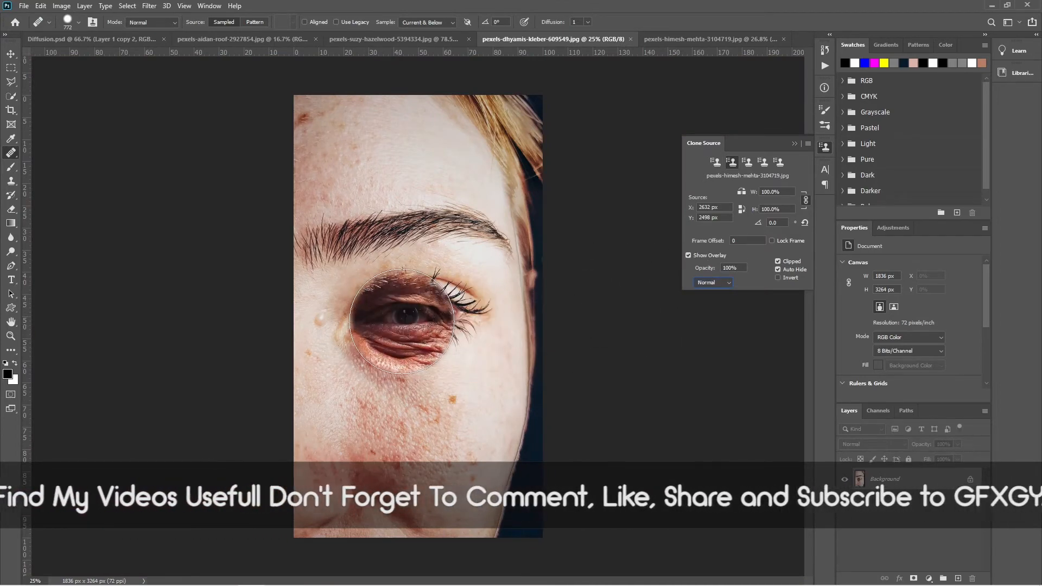
left_click(402, 315, "alt")
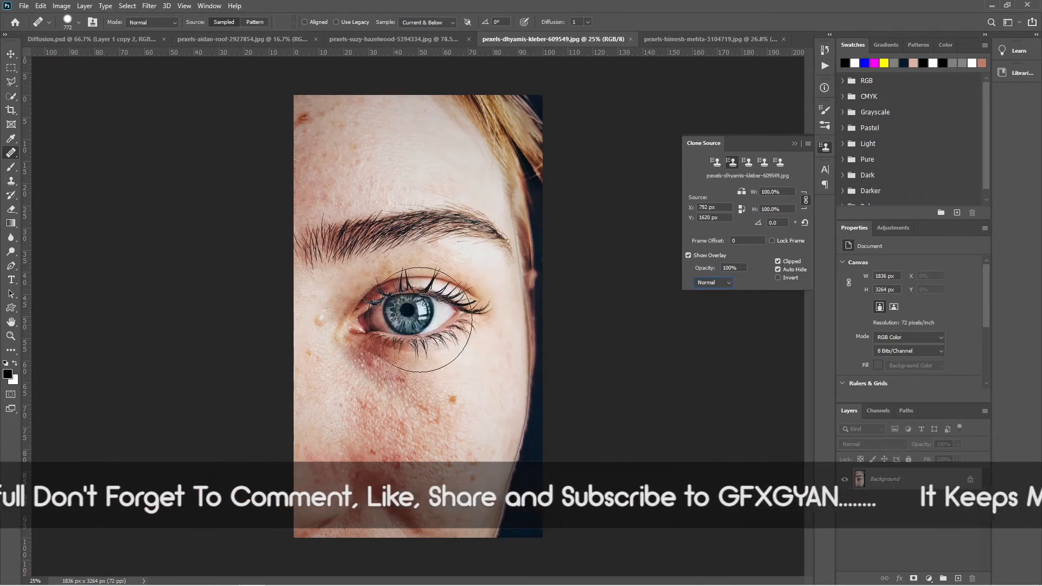
- Preview the sampled eye's overlay in Darken mode, switch it to Lighten, and restore the blending mode to Normal
left_click(713, 283)
left_click(707, 301)
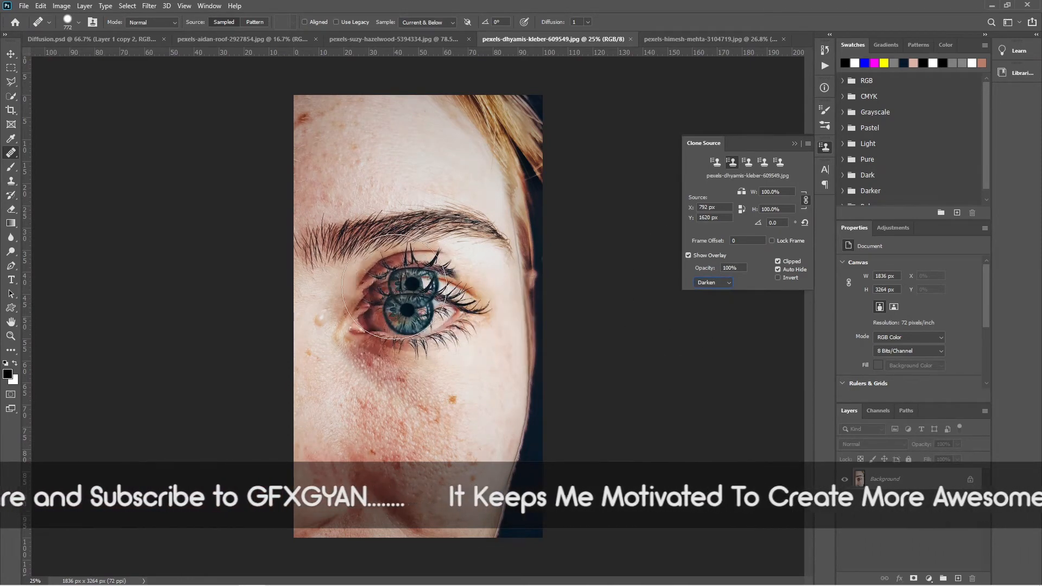
left_click_drag(489, 339, 570, 364)
key("ctrl+z")
key("ctrl+z")
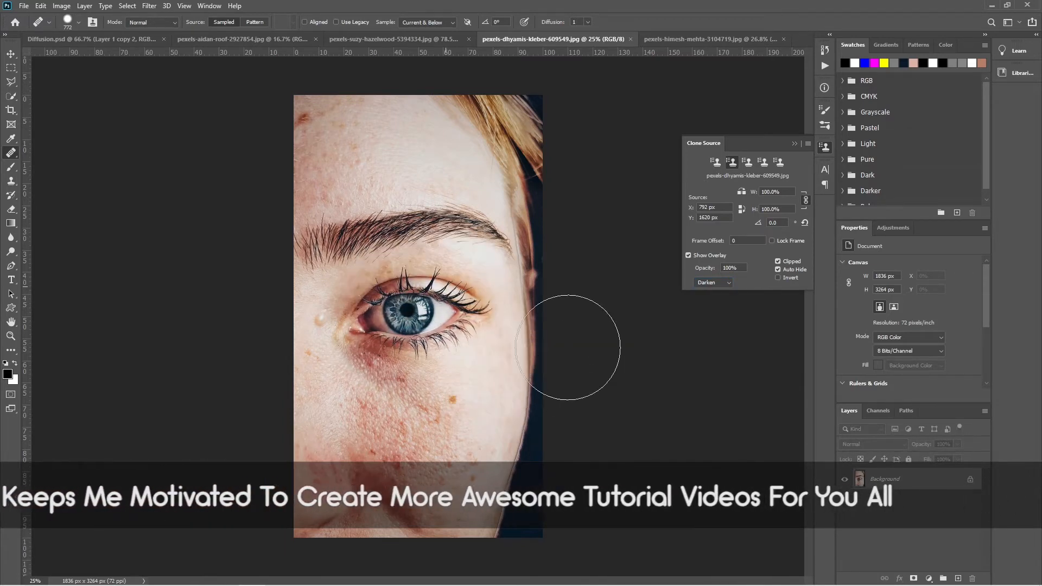
left_click(723, 283)
left_click(709, 292)
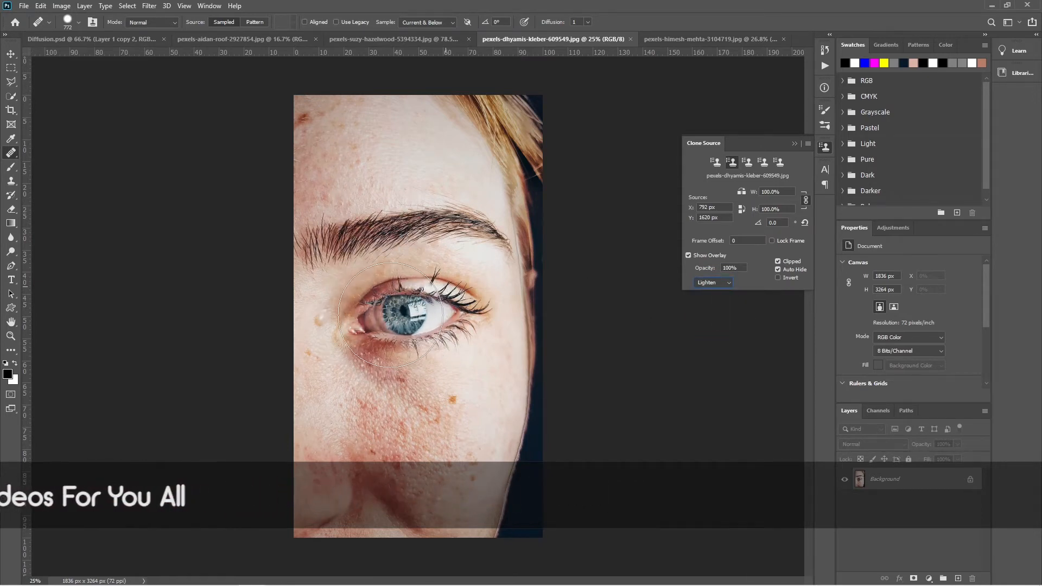
left_click(722, 284)
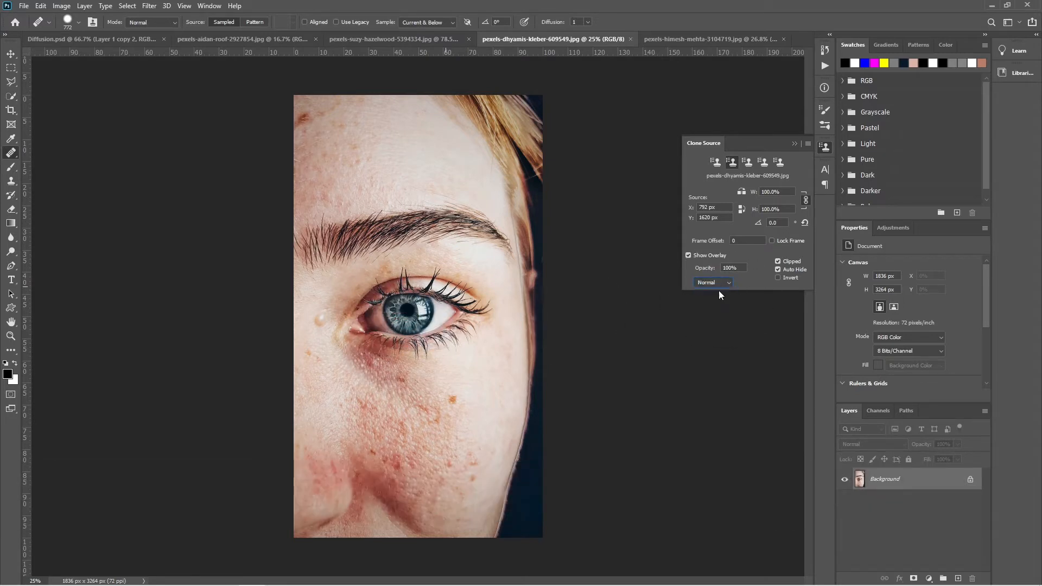
- Collapse the clone source settings to clear the view of the portrait
left_click(696, 149)
left_click(821, 147)
left_click(795, 144)
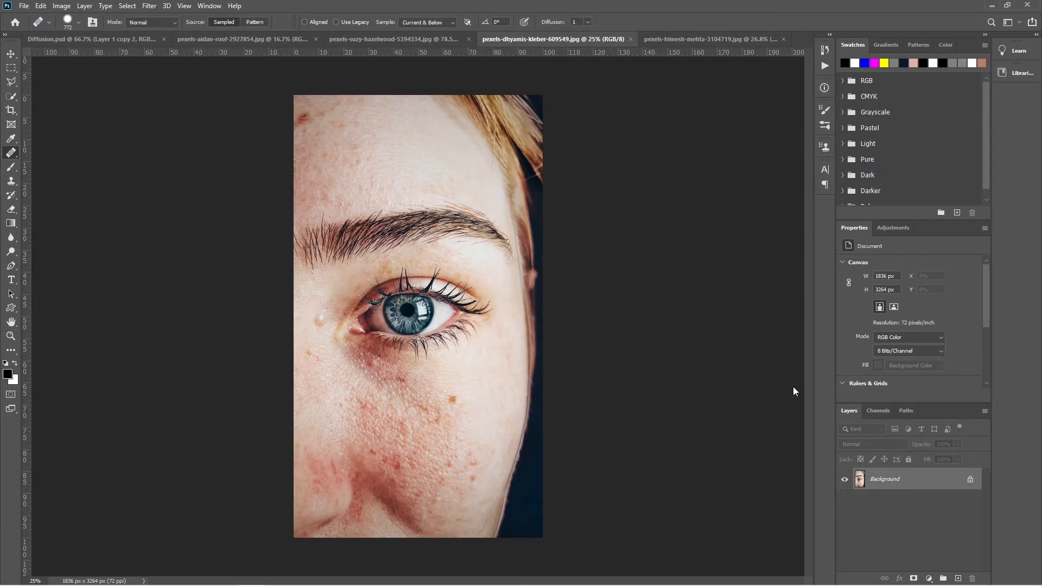
- Set the healing brush's blending mode to Lighten, keeping Current & Below as the sampled layers
left_click(141, 22)
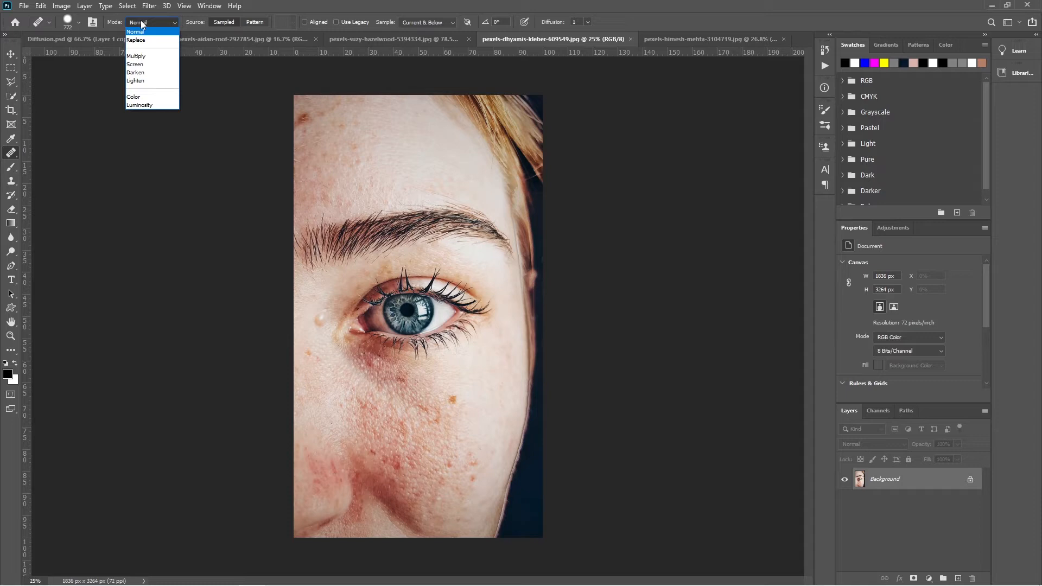
left_click(143, 83)
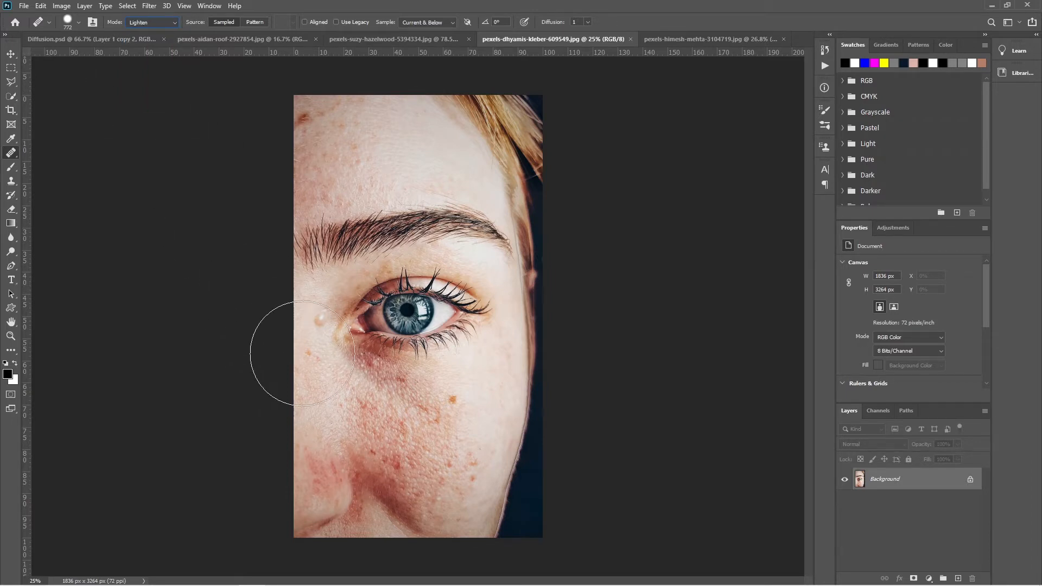
left_click(447, 22)
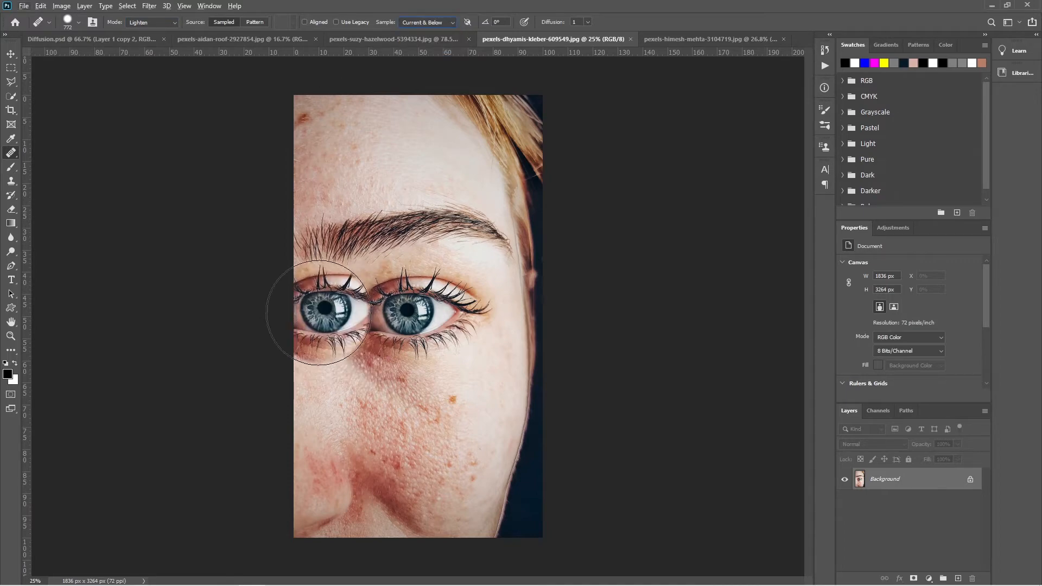
- Reduce the healing brush to about 95 px and heal the skin bump beside the inner corner of the eye
scroll(320, 331, "up", 3)
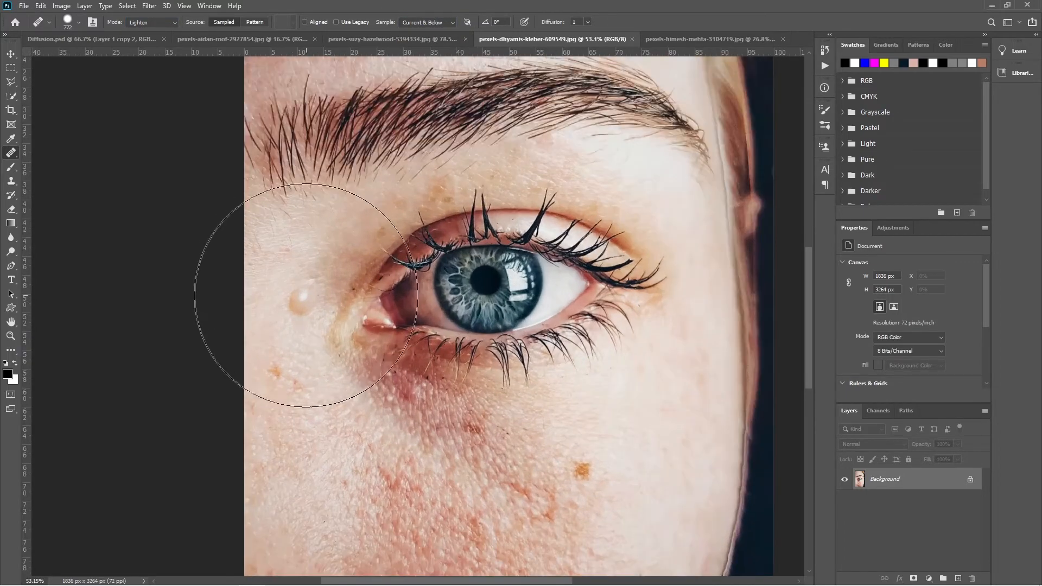
left_click(309, 294)
left_click_drag(309, 294, 203, 326)
key("ctrl+z")
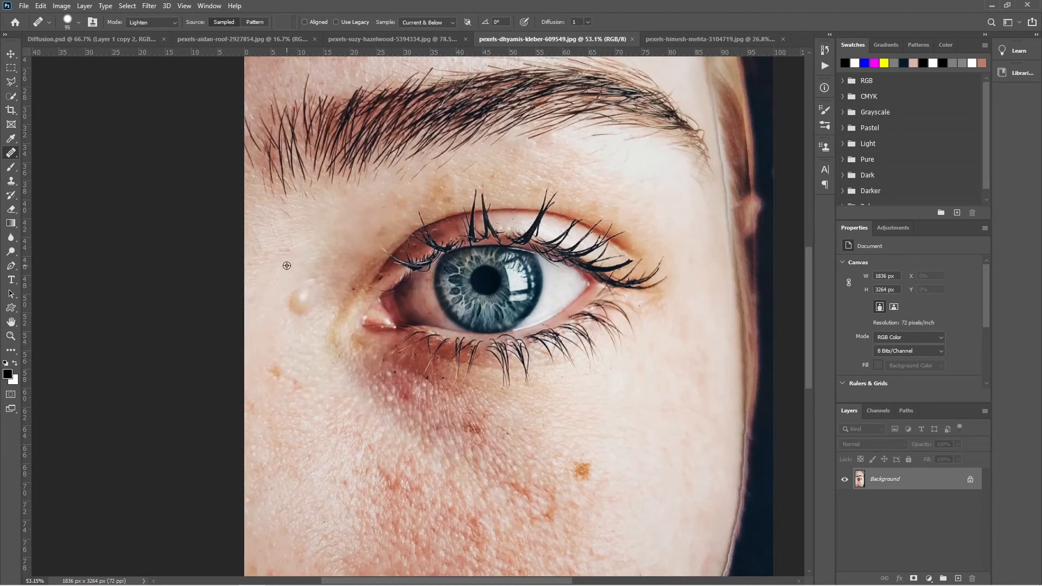
left_click(302, 295)
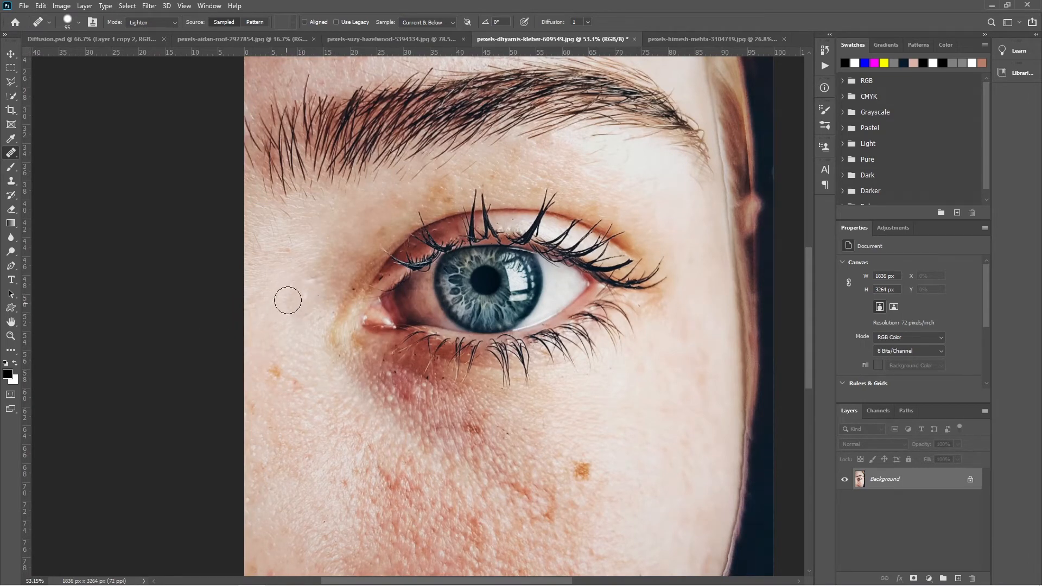
left_click(294, 338)
- Sample clear skin beside the nose and heal the redness on the cheek and the small spots on the nose bridge
left_click_drag(432, 417, 482, 394)
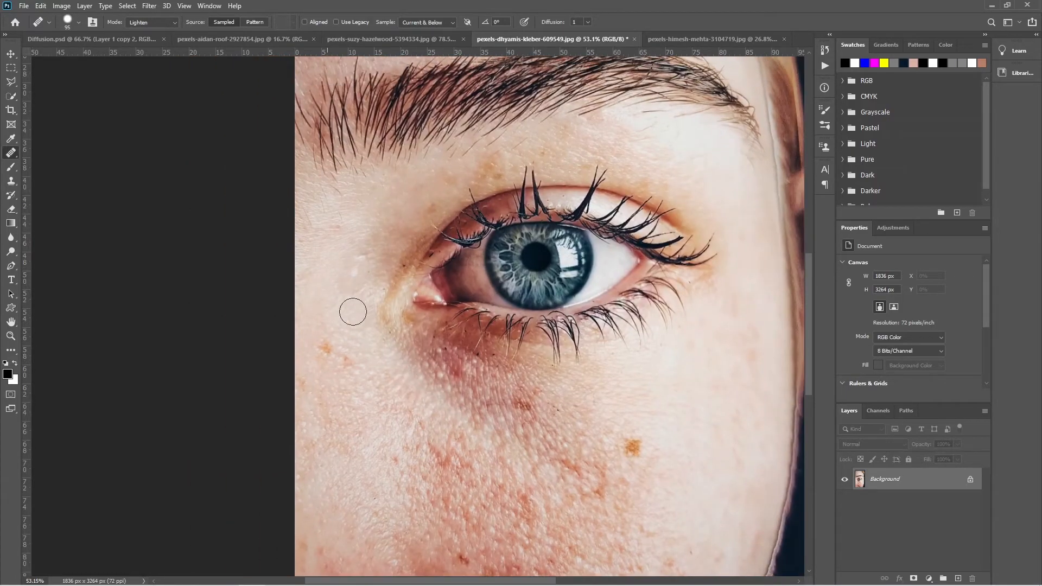
left_click(526, 485)
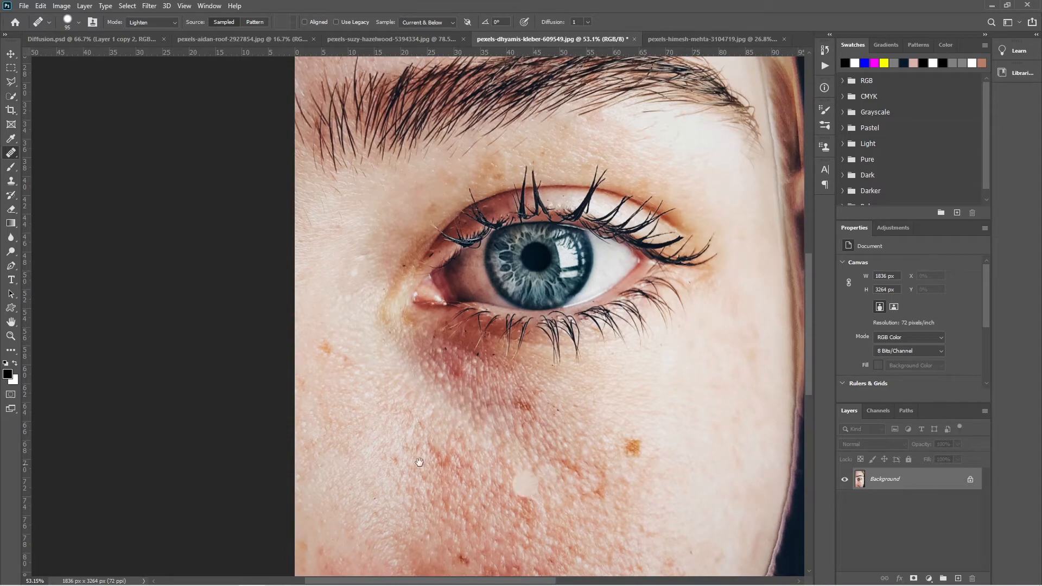
mouse_move(419, 460)
left_mouse_down()
mouse_move(388, 436)
mouse_move(341, 322)
left_mouse_up()
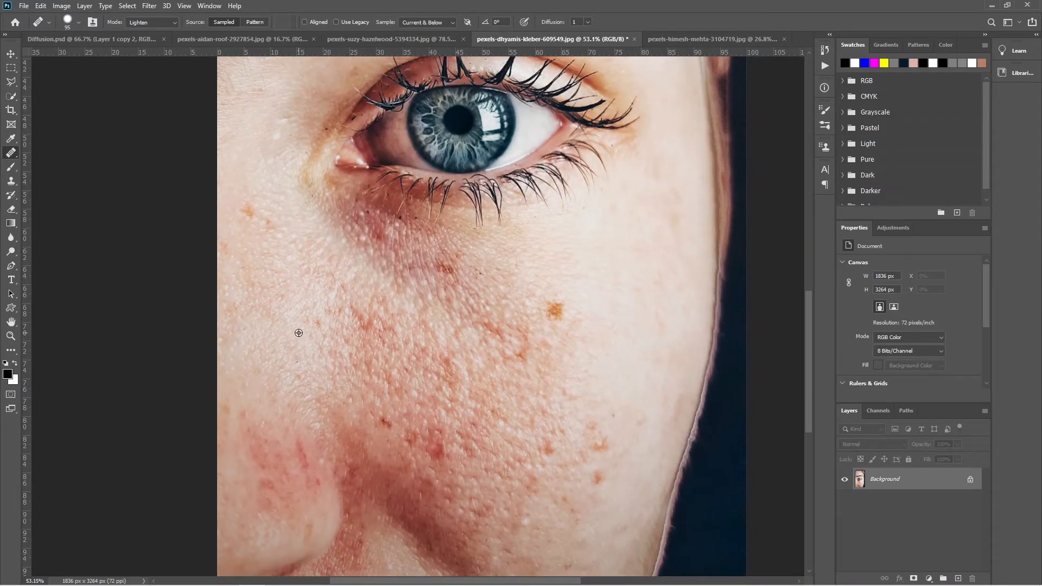
mouse_move(348, 307)
left_mouse_down()
mouse_move(361, 328)
mouse_move(395, 345)
mouse_move(385, 329)
mouse_move(407, 347)
mouse_move(340, 311)
mouse_move(384, 374)
left_mouse_up()
left_click_drag(339, 350, 410, 403)
left_click_drag(416, 357, 469, 389)
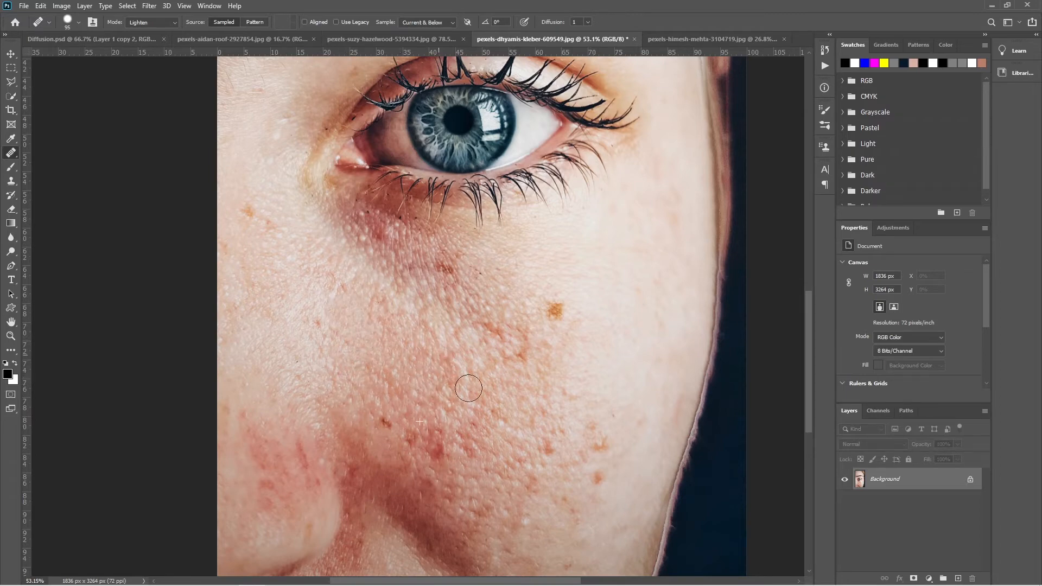
left_click_drag(381, 305, 344, 285)
left_click_drag(397, 327, 337, 330)
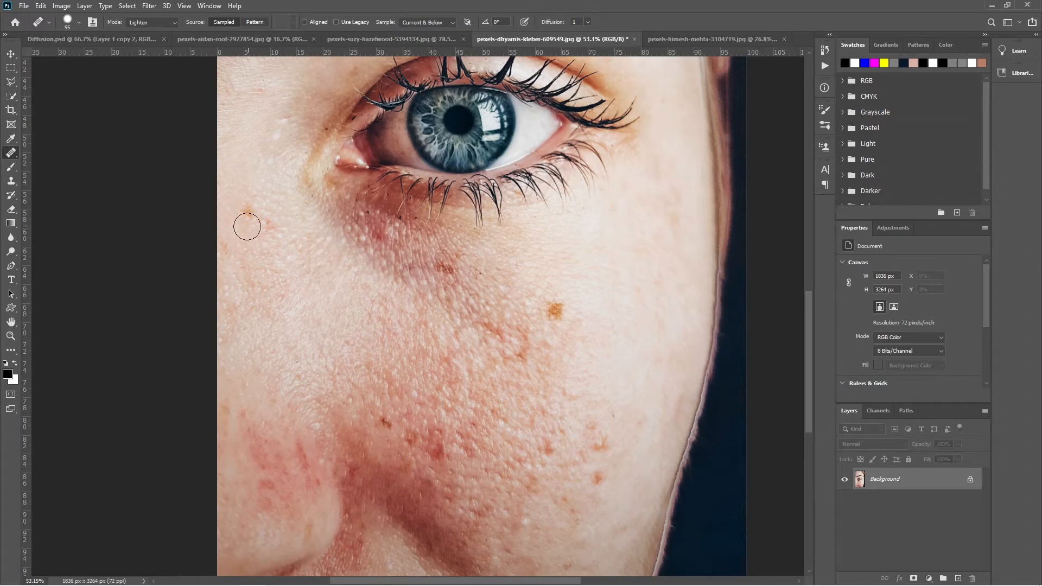
left_click_drag(247, 227, 258, 220)
- Heal the red marks on the cheek just above and beside the nostril with the small brush
left_click_drag(389, 358, 378, 308)
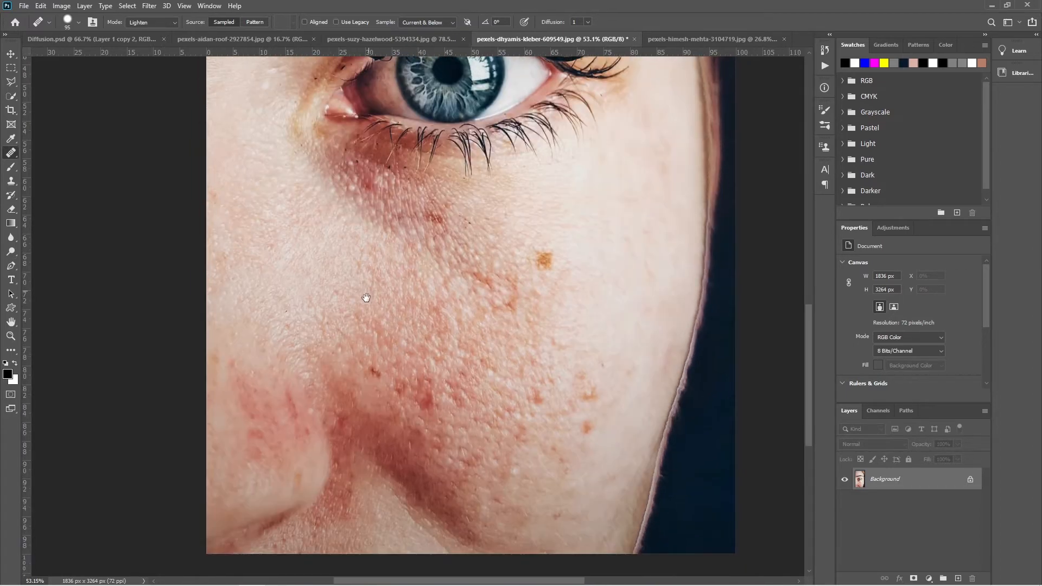
left_click(367, 369)
mouse_move(375, 352)
left_mouse_down()
mouse_move(397, 386)
mouse_move(449, 405)
mouse_move(422, 381)
mouse_move(433, 403)
mouse_move(384, 383)
mouse_move(424, 424)
mouse_move(449, 353)
mouse_move(437, 331)
mouse_move(396, 332)
mouse_move(415, 311)
mouse_move(459, 332)
left_mouse_up()
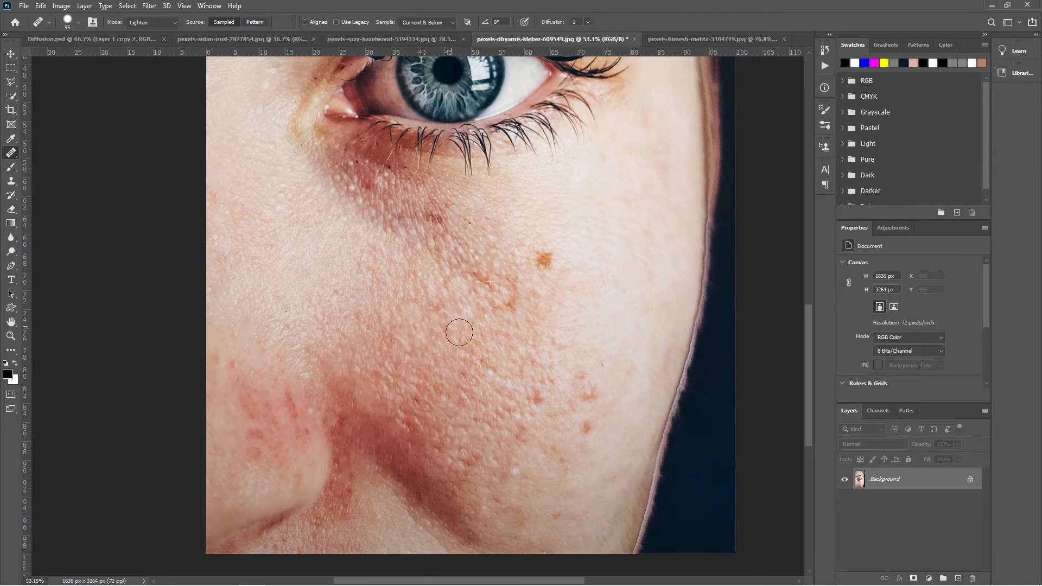
left_click(376, 346, "alt")
mouse_move(351, 382)
left_mouse_down()
mouse_move(412, 427)
mouse_move(335, 374)
mouse_move(411, 434)
mouse_move(388, 386)
mouse_move(430, 418)
left_mouse_up()
- Enlarge the healing brush to about 370 px with a soft edge and even out the cheek skin beside the nose
left_click_drag(407, 386, 447, 385)
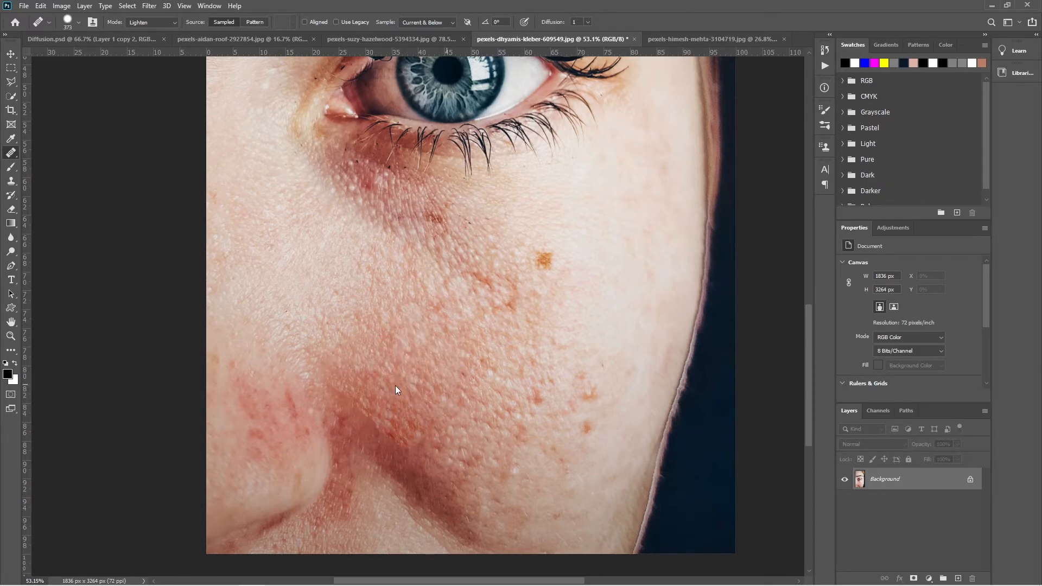
left_click_drag(362, 313, 348, 191)
left_click(355, 286, "alt")
left_click_drag(358, 380, 375, 387)
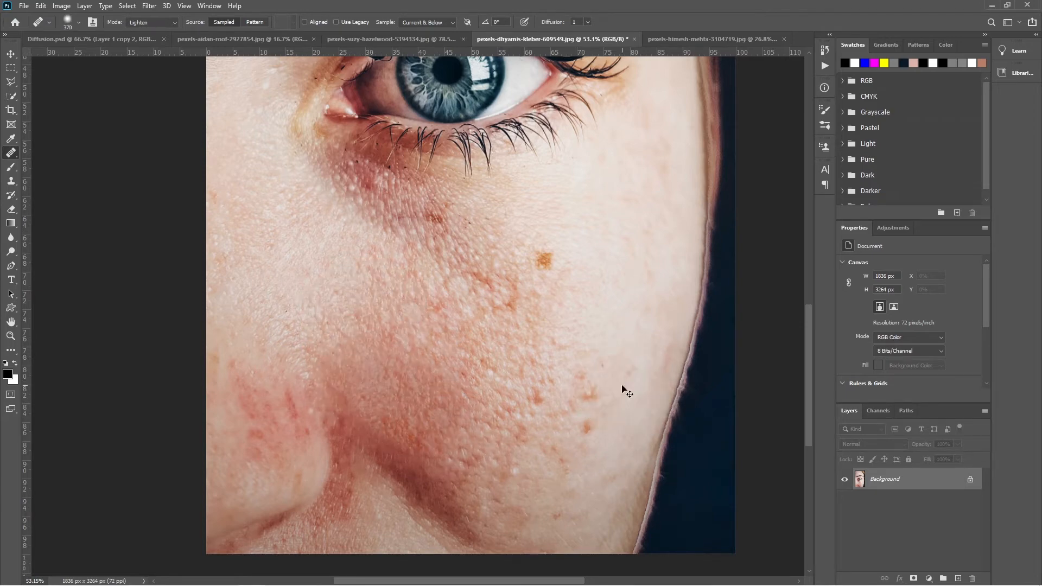
- Reduce the brush to 110 px and heal the brown spot on the outer cheek and the skin around it
left_click(604, 238, "alt")
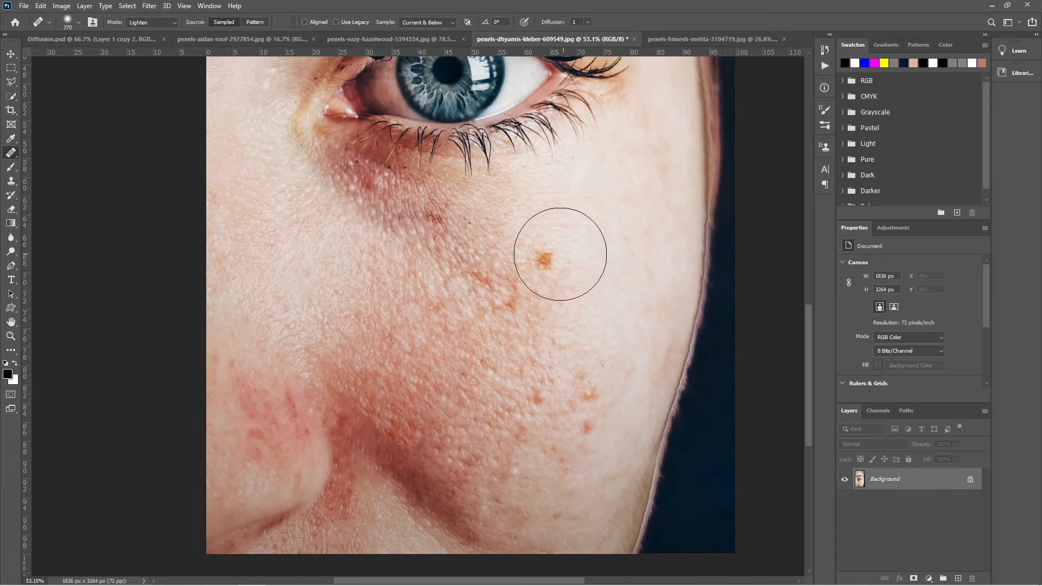
left_click(557, 255)
mouse_move(562, 255)
left_mouse_down()
mouse_move(526, 270)
mouse_move(546, 261)
left_mouse_up()
right_click(564, 218, "alt")
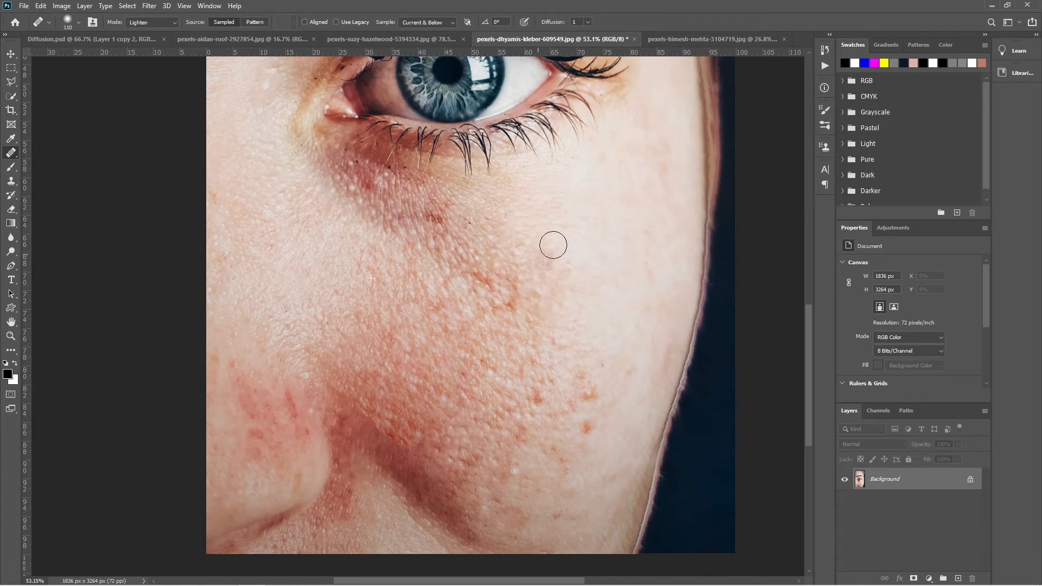
scroll(624, 325, "up", 1)
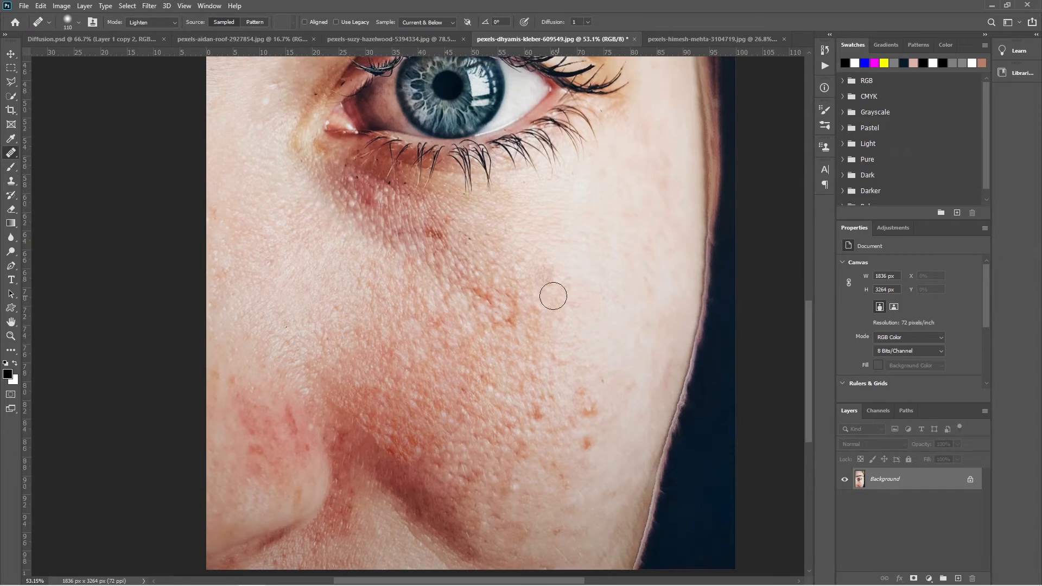
left_click_drag(553, 296, 550, 283)
left_click_drag(620, 343, 647, 362)
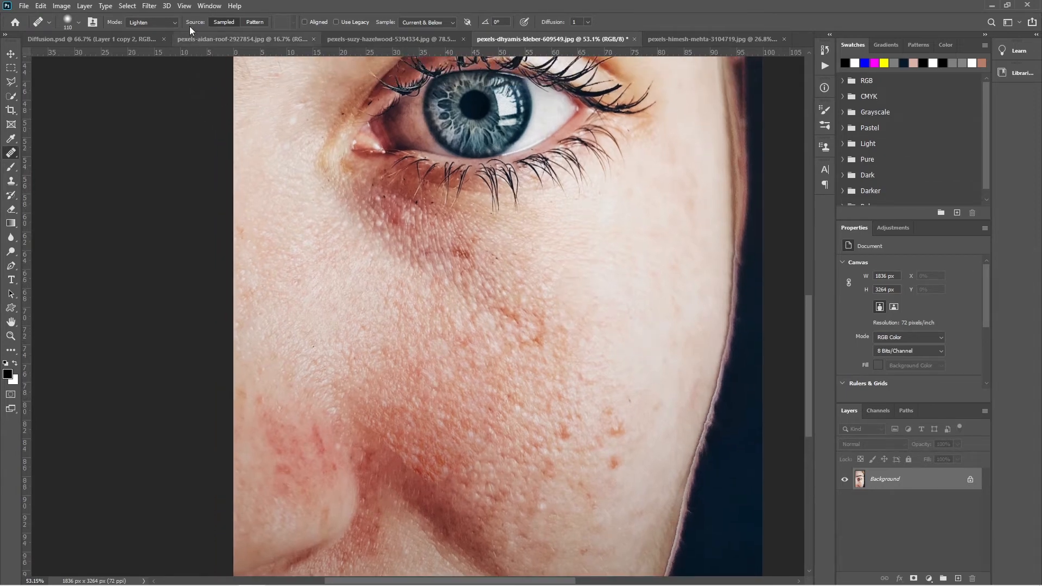
left_click(342, 314, "alt")
left_click_drag(403, 374, 433, 354)
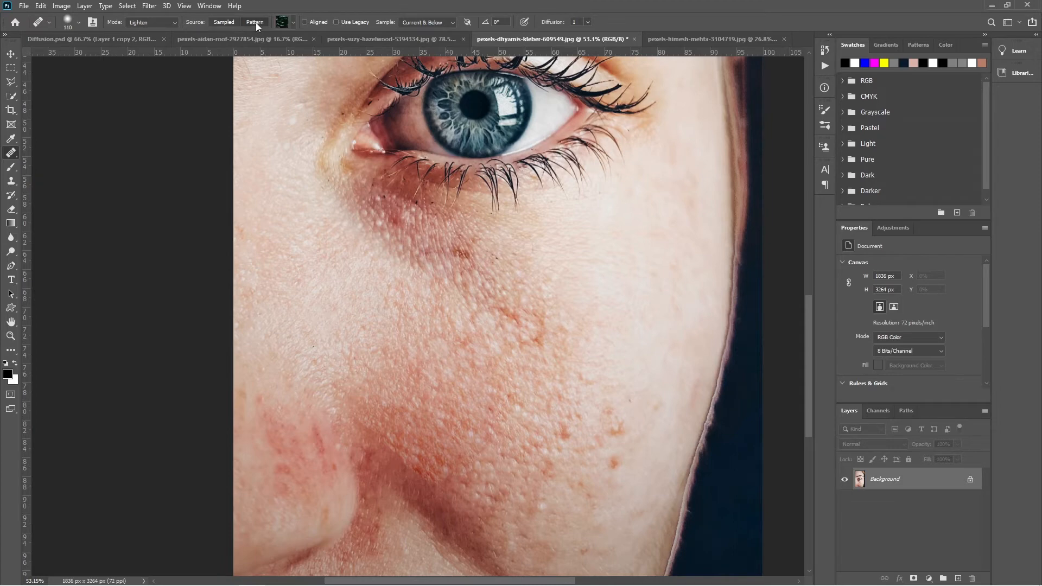
- Paint the skin below the eye and the cheek with the first Grass pattern, and return the healing source to Sampled
left_click(294, 22)
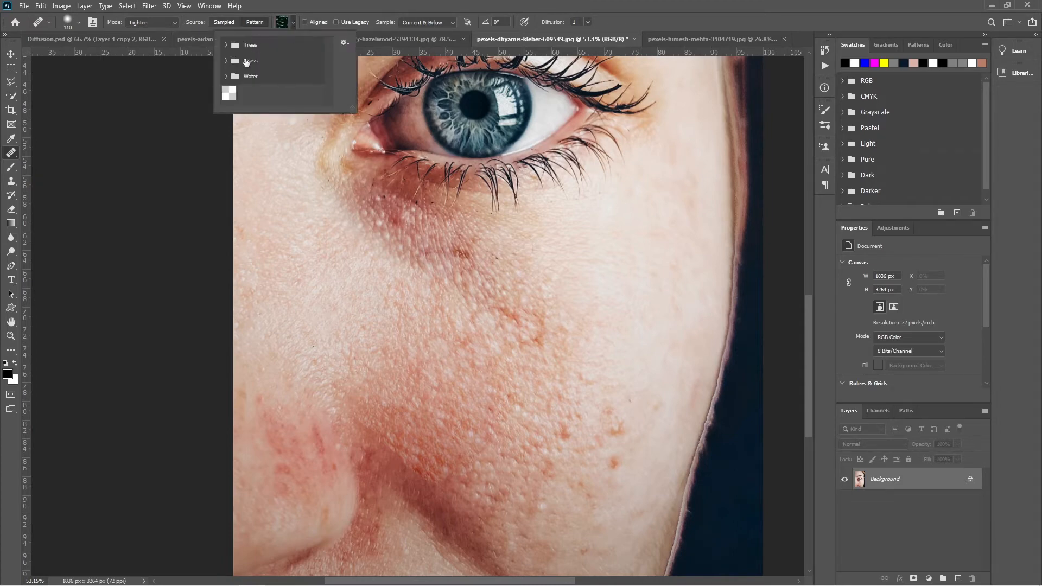
left_click(227, 61)
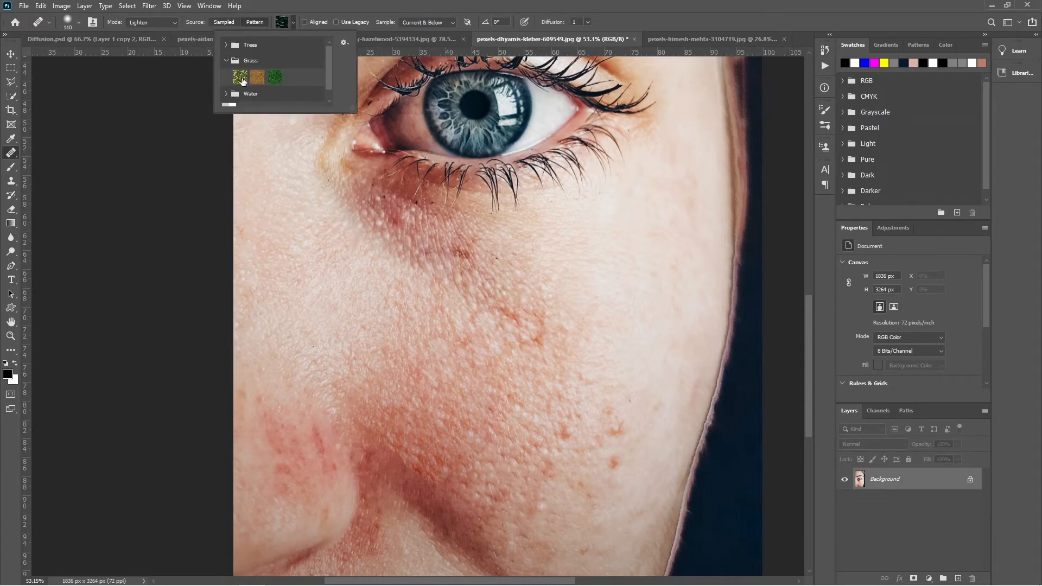
left_click(243, 82)
left_click(421, 5)
mouse_move(463, 241)
left_mouse_down()
mouse_move(471, 260)
mouse_move(421, 235)
left_mouse_up()
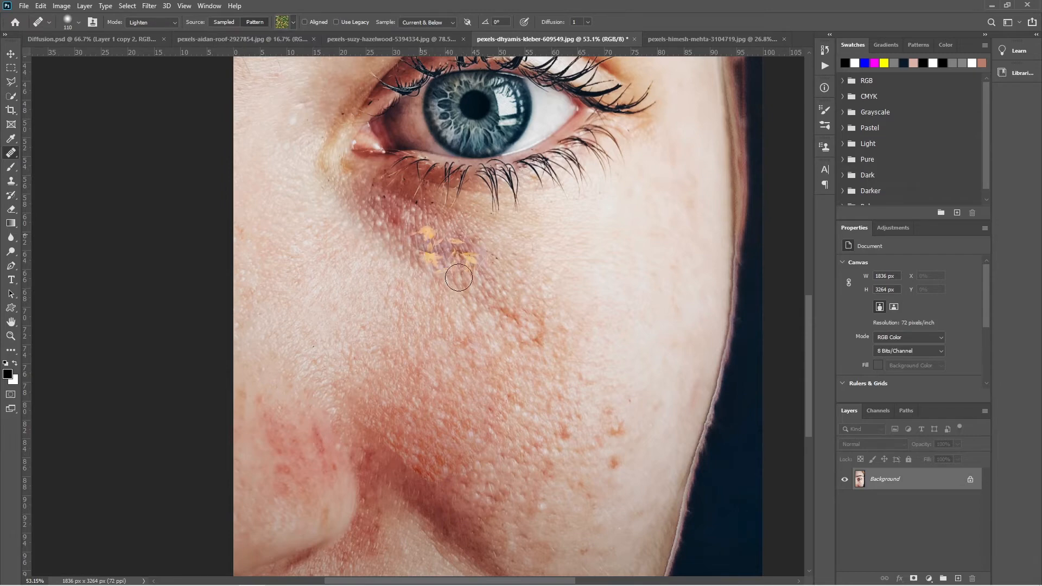
mouse_move(459, 278)
left_mouse_down()
mouse_move(381, 208)
mouse_move(464, 301)
mouse_move(424, 292)
left_mouse_up()
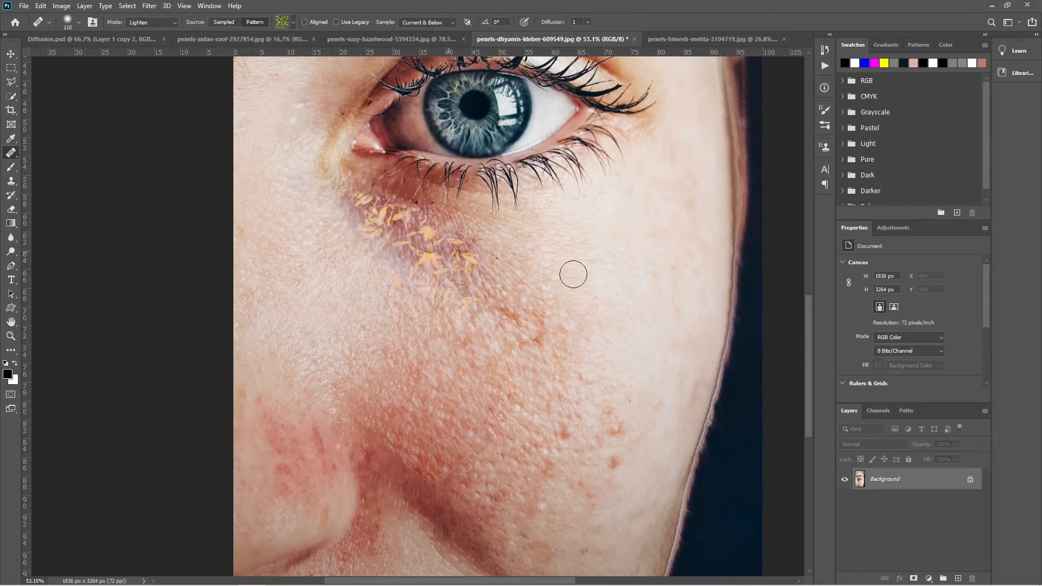
mouse_move(574, 274)
left_mouse_down()
mouse_move(499, 339)
mouse_move(595, 338)
left_mouse_up()
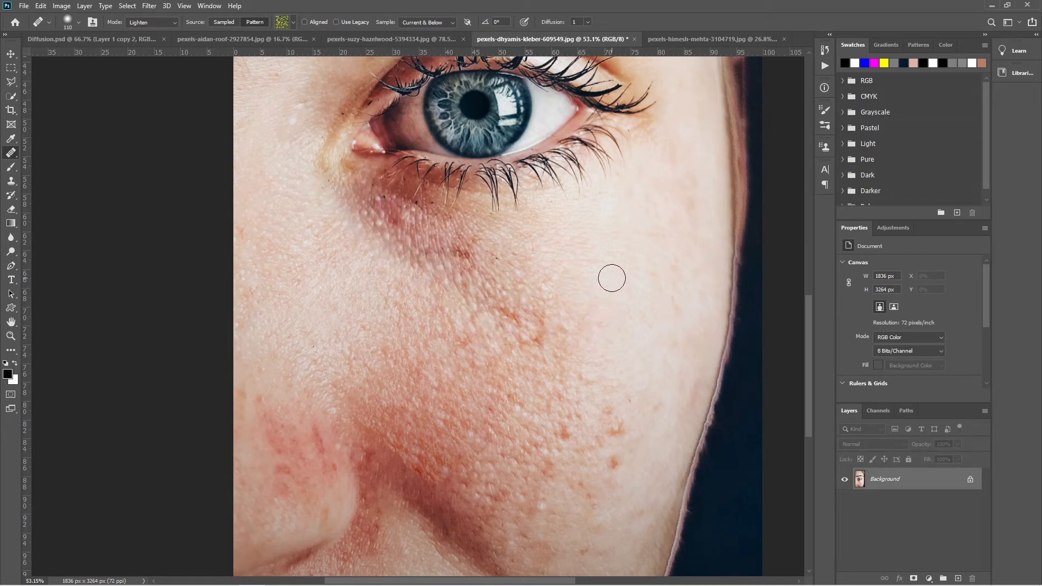
left_click(218, 22)
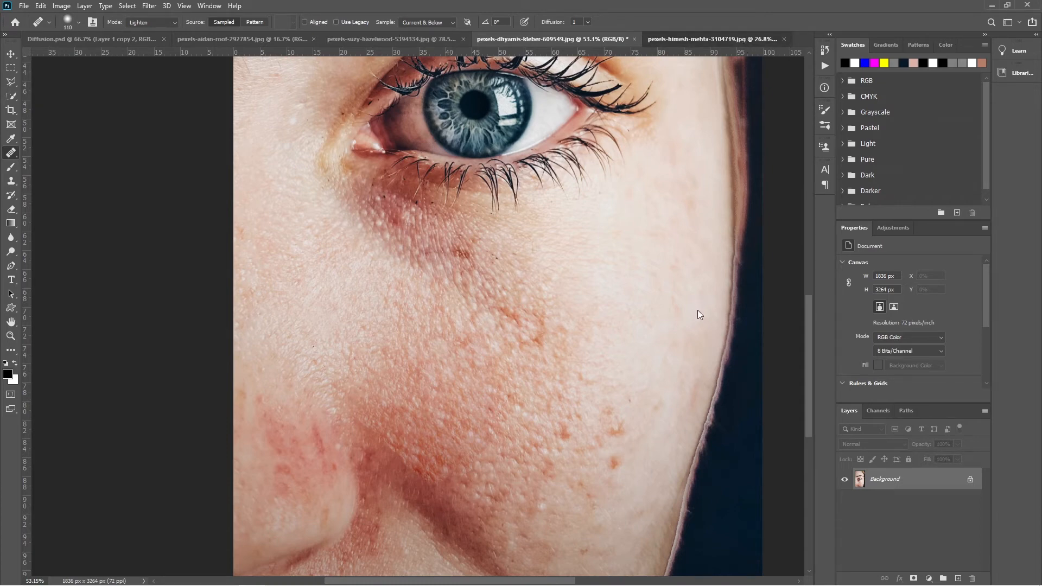
- Switch to pexels-himesh-mehta-3104719.jpg and revert it to its saved version
key("ctrl+Tab")
left_click(23, 7)
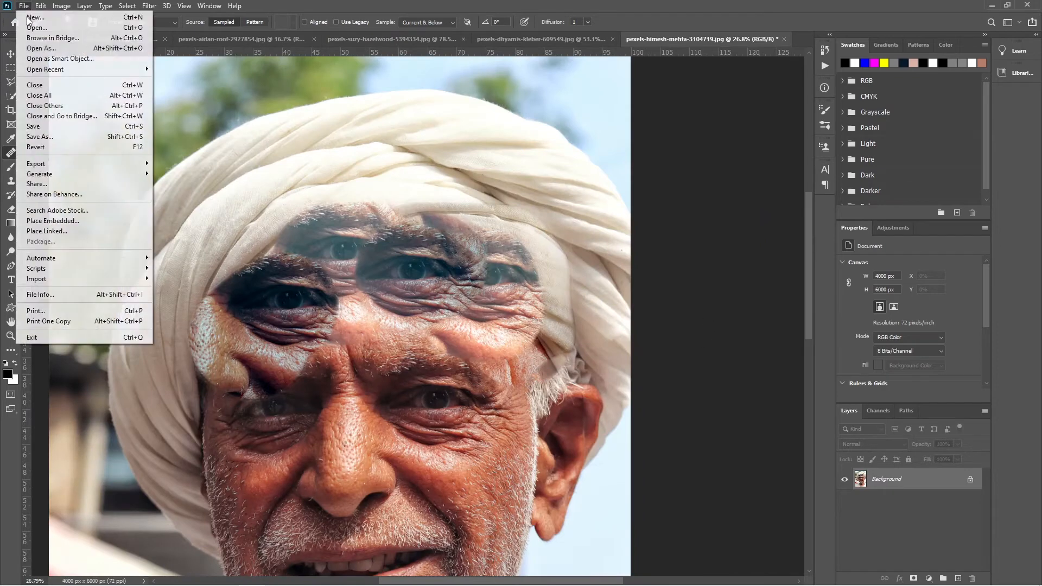
left_click(47, 147)
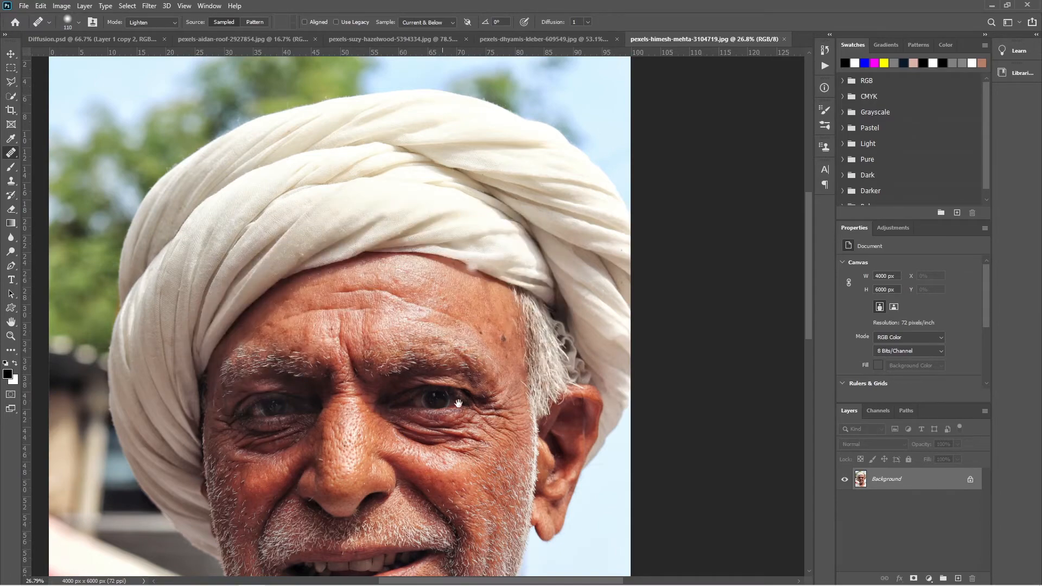
- Set the healing brush to Normal mode, enlarge it to cover an eye, and sample the man's right eye
left_click_drag(459, 404, 531, 237)
scroll(561, 351, "down", 3)
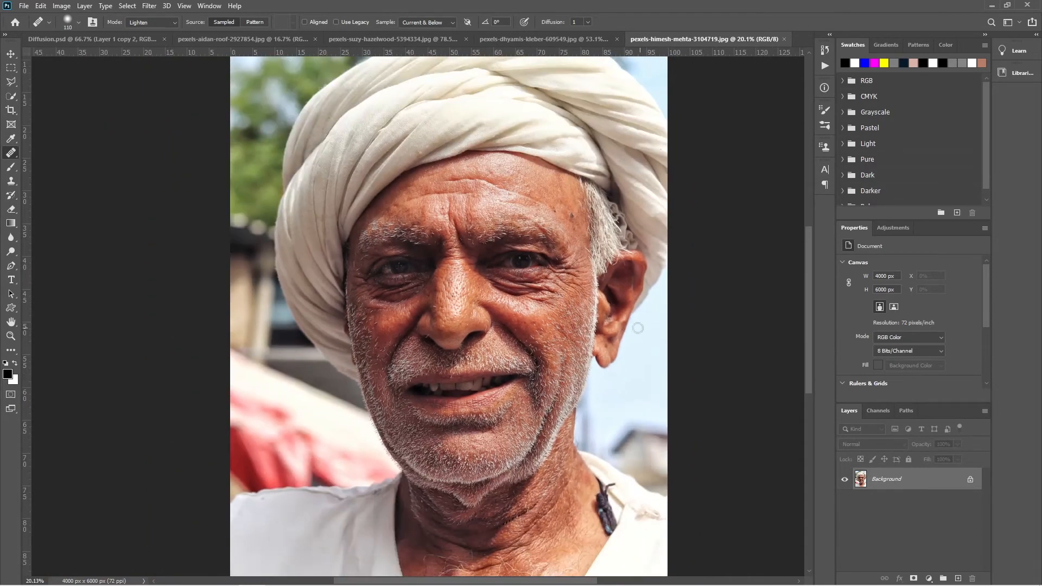
left_click_drag(537, 296, 507, 309)
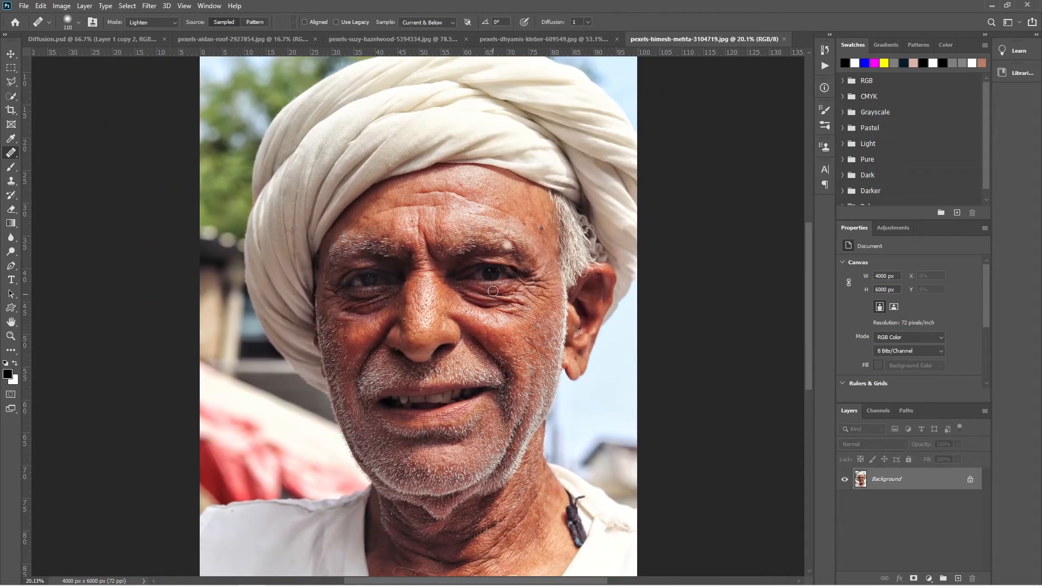
left_click_drag(380, 279, 421, 279)
left_click(369, 279, "alt")
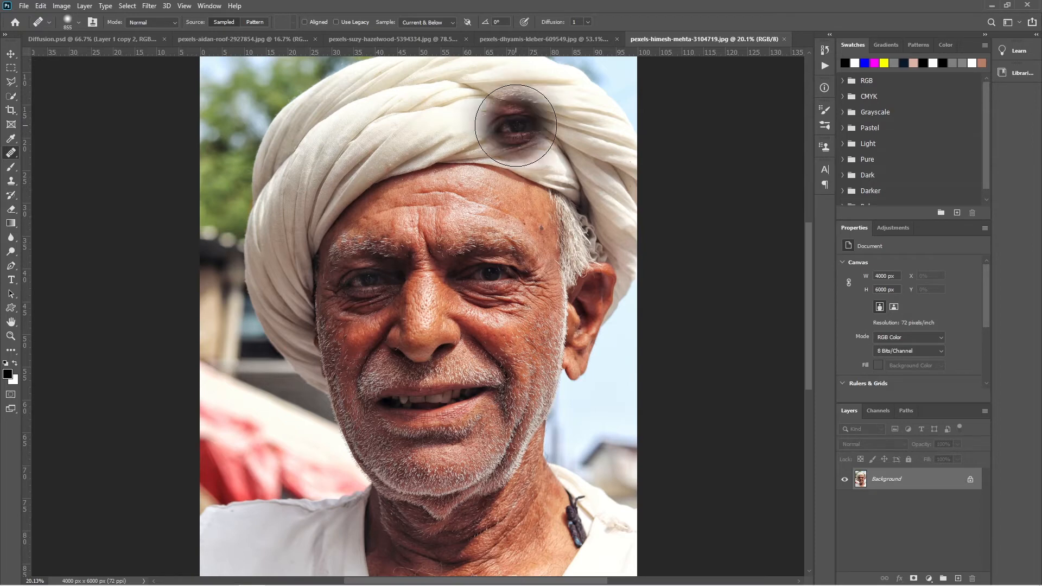
- With Aligned off, stamp copies of the sampled eye on the turban, ear, shoulder and neck
left_click(519, 132)
left_click(584, 297)
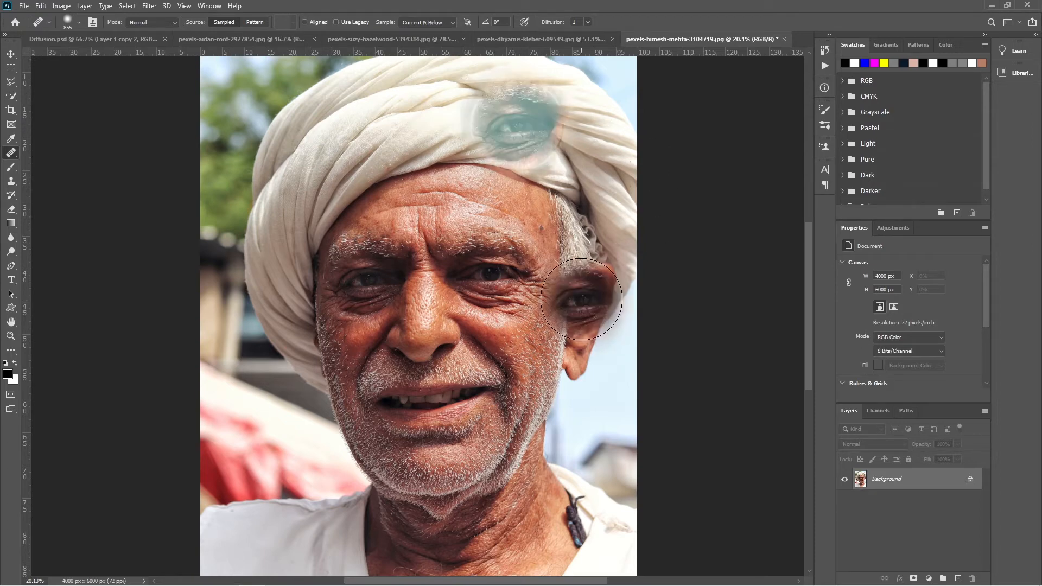
left_click(575, 441)
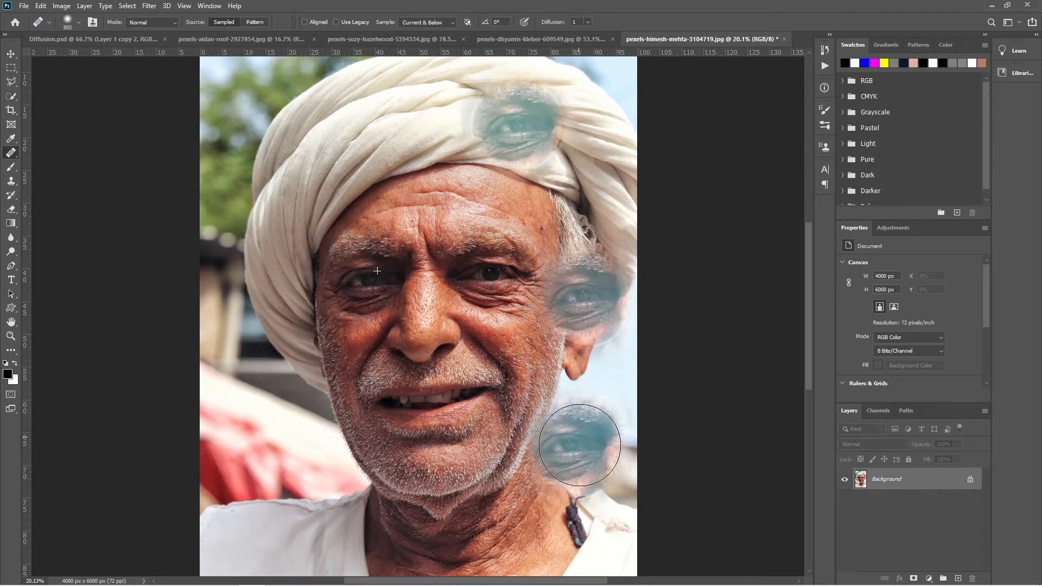
left_click(508, 523)
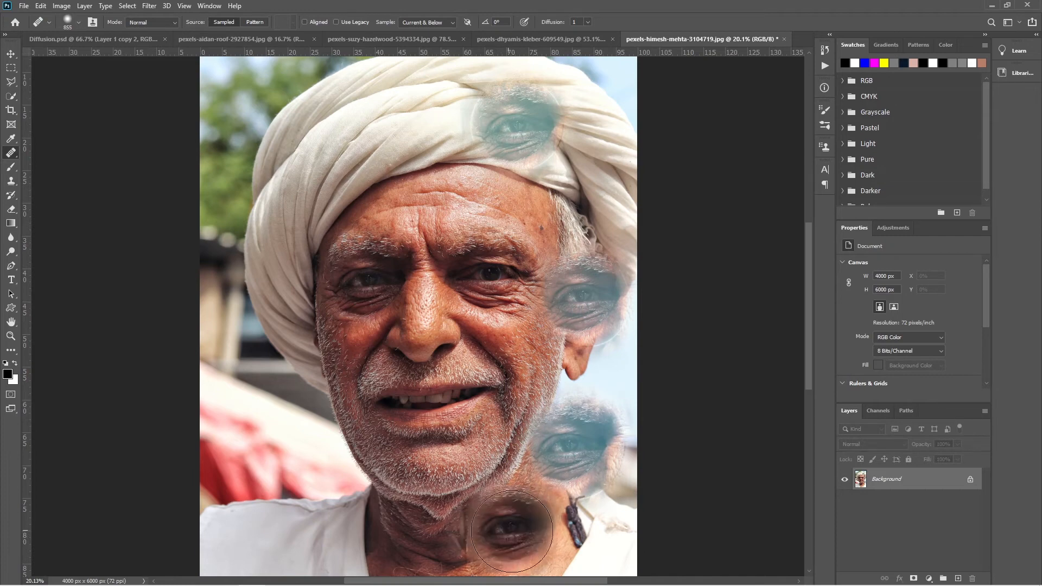
left_click(507, 128)
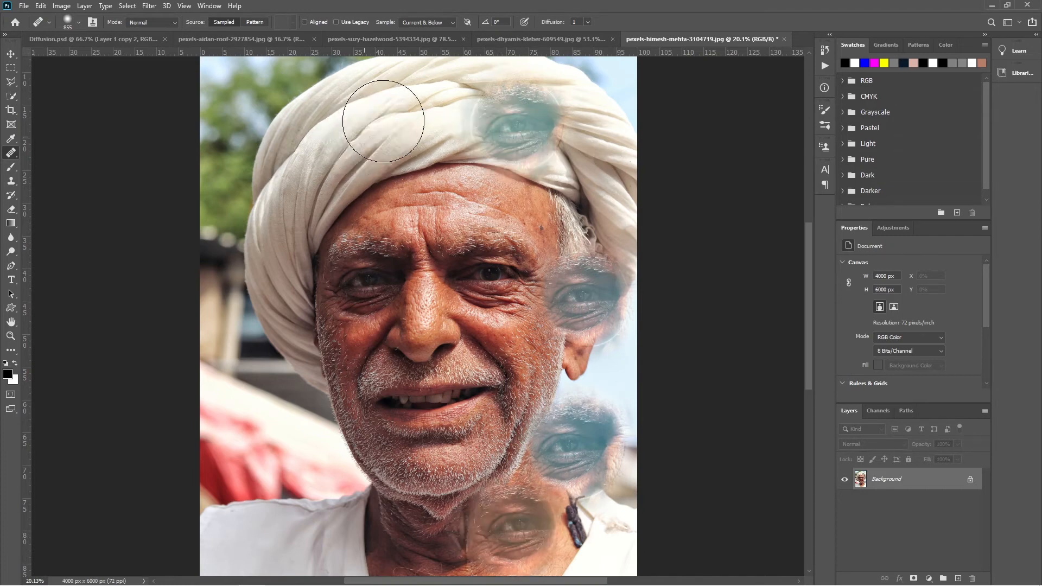
left_click(369, 129)
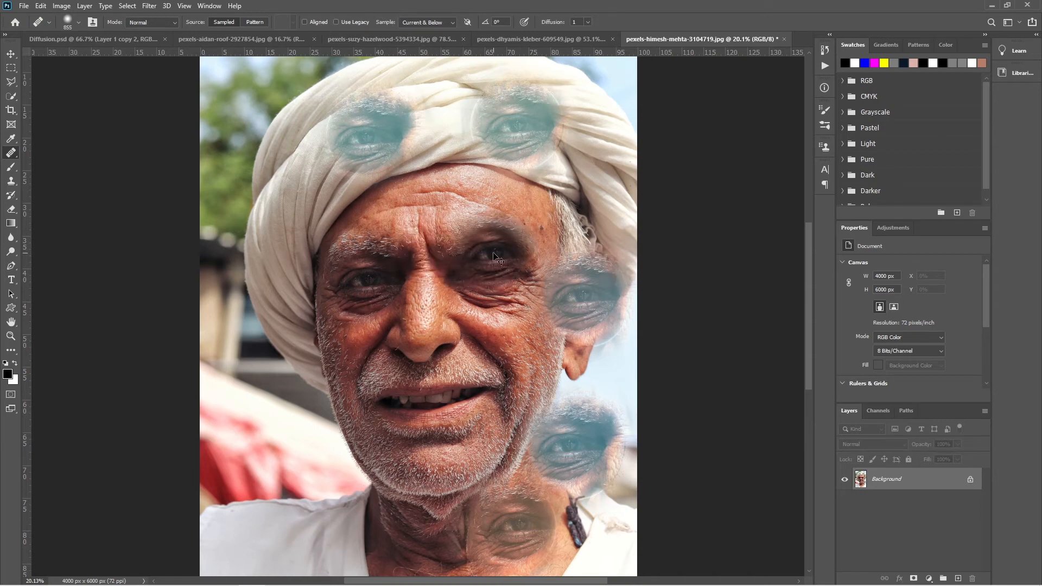
- Undo all the stamped eye copies on the portrait
key("ctrl+z")
key("ctrl+z")
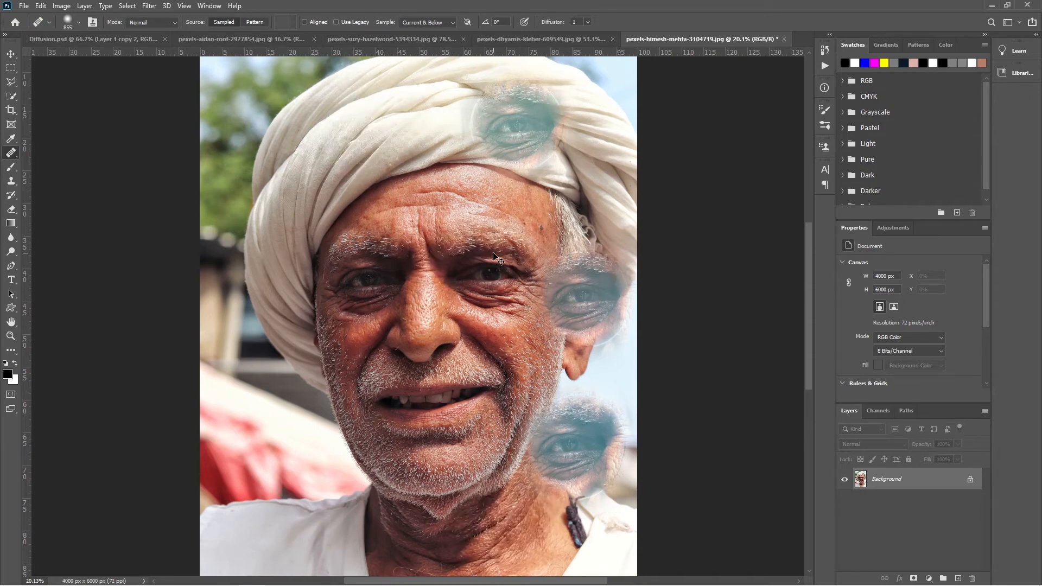
key("ctrl+z")
key("ctrl+z")
key("ctrl+z")
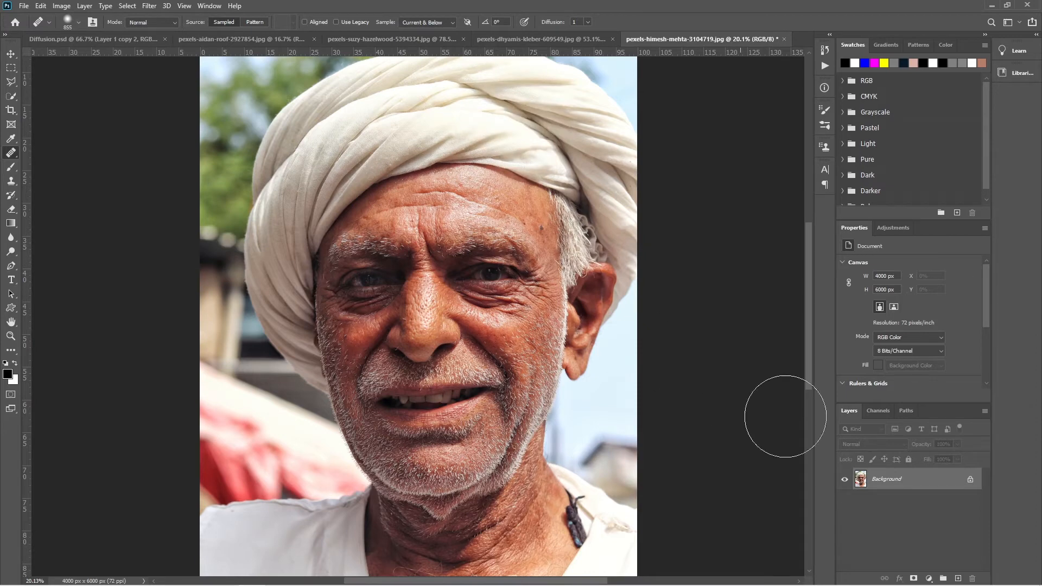
- Create a new layer, turn on Aligned and sample the man's right eye again
left_click(959, 578)
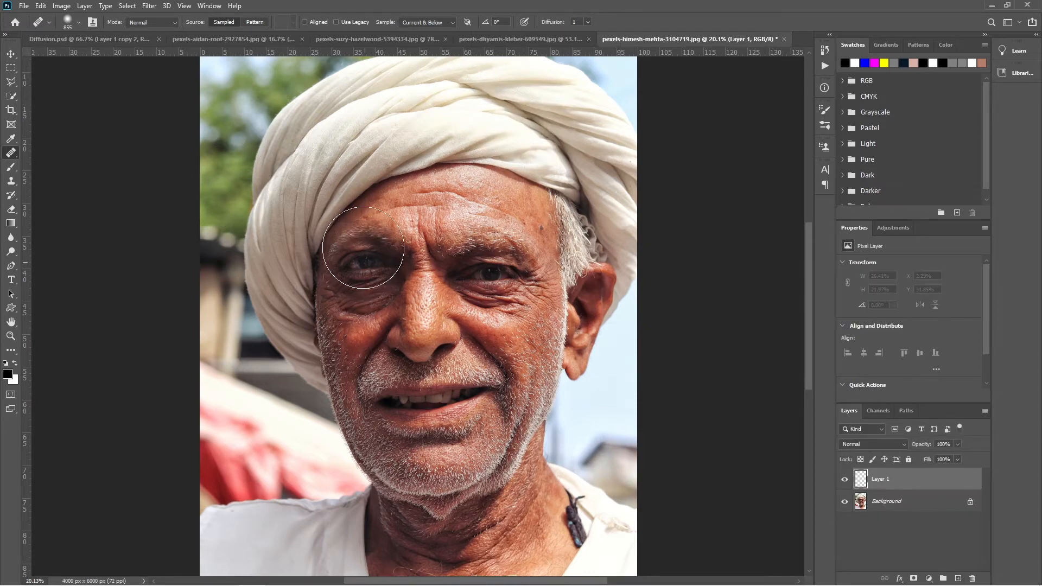
left_click(304, 22)
left_click_drag(399, 290, 361, 283)
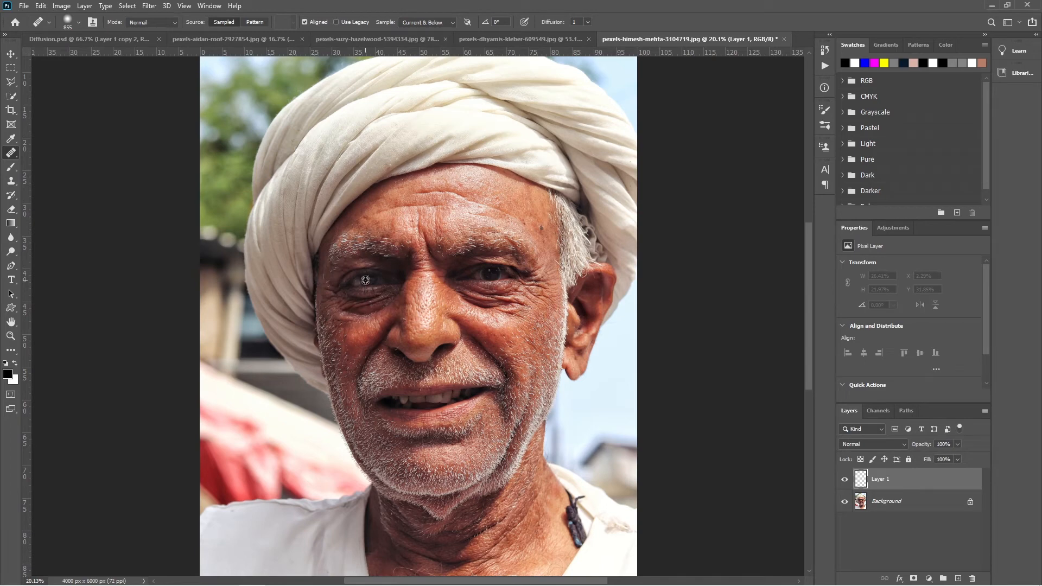
- Paint with the aligned source over the turban, ear, shoulder, forehead and eye, and discard the painted layer
left_click(498, 102)
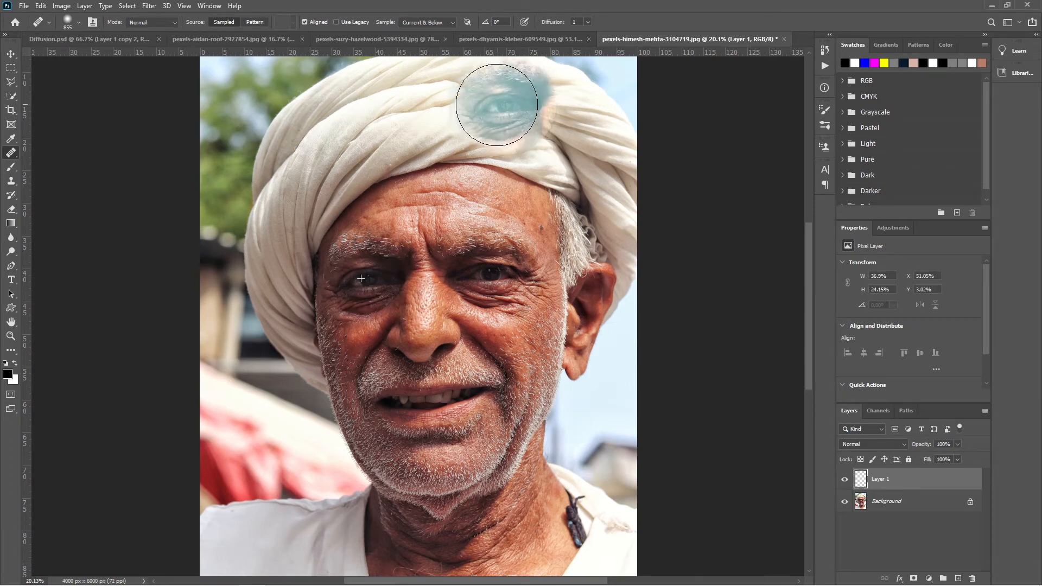
left_click(586, 267)
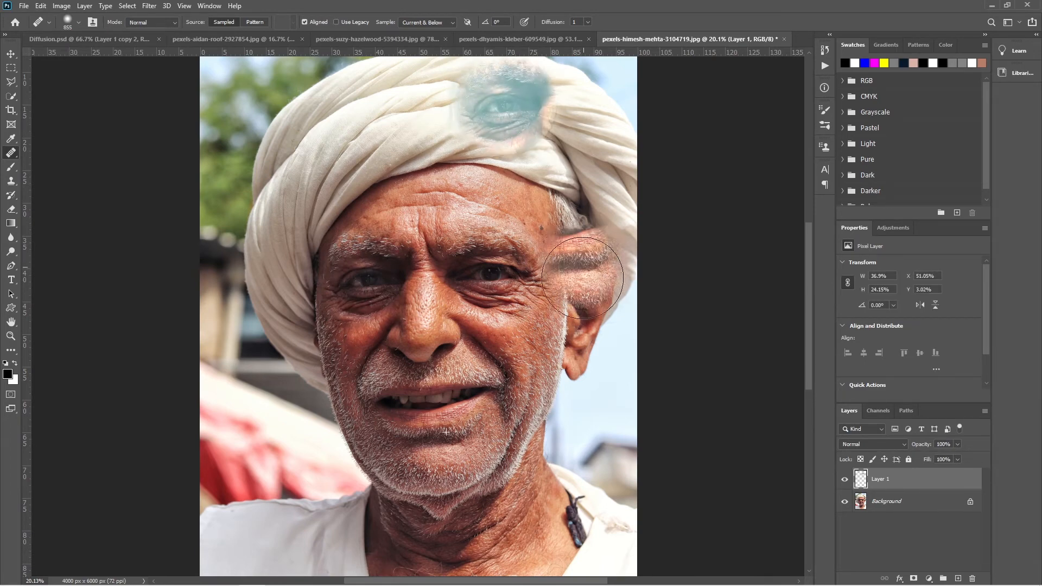
left_click(577, 462)
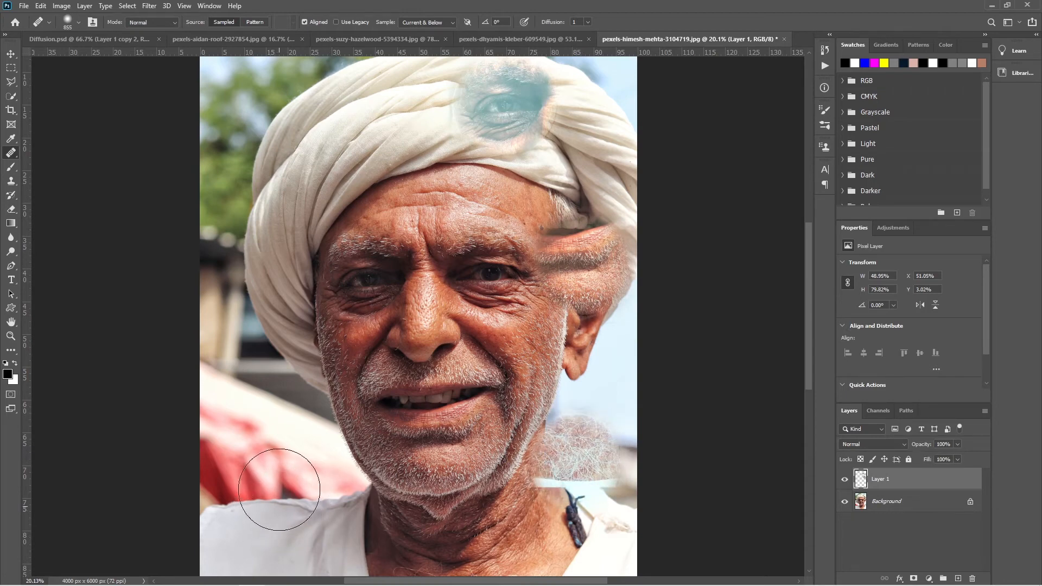
left_click(360, 129)
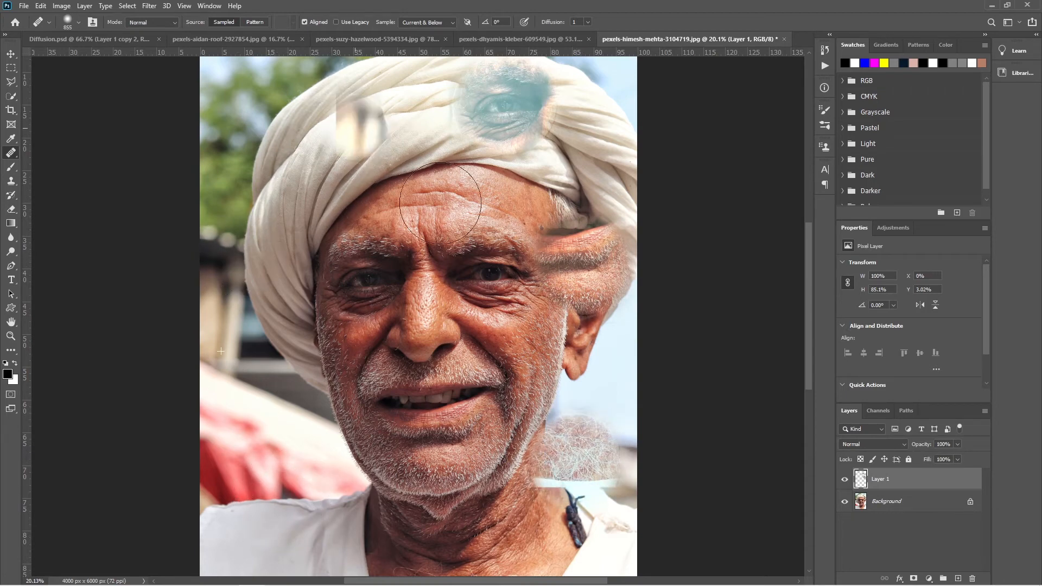
mouse_move(494, 185)
left_mouse_down()
mouse_move(498, 218)
mouse_move(561, 243)
mouse_move(583, 287)
left_mouse_up()
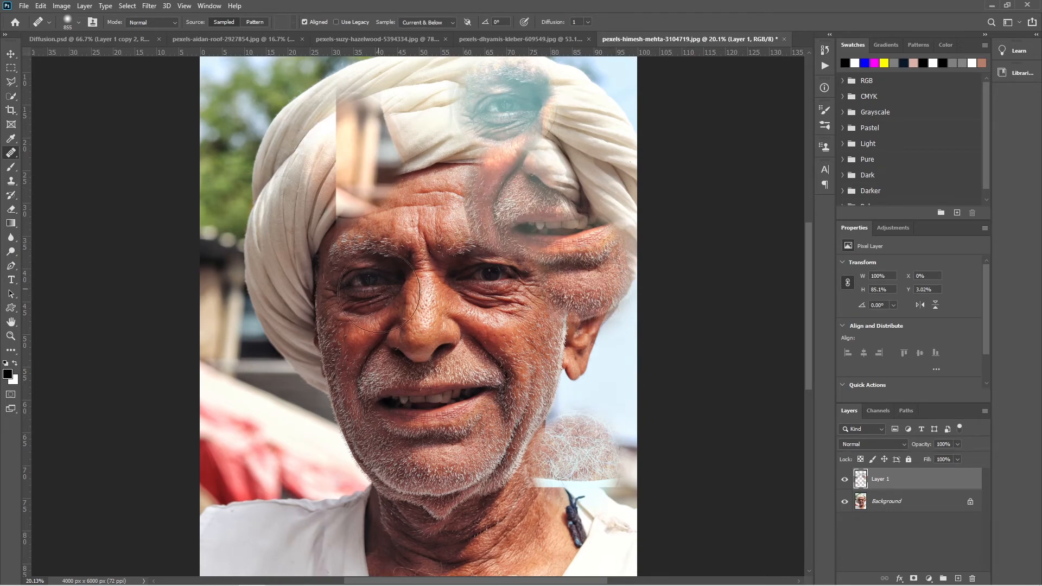
left_click(361, 285)
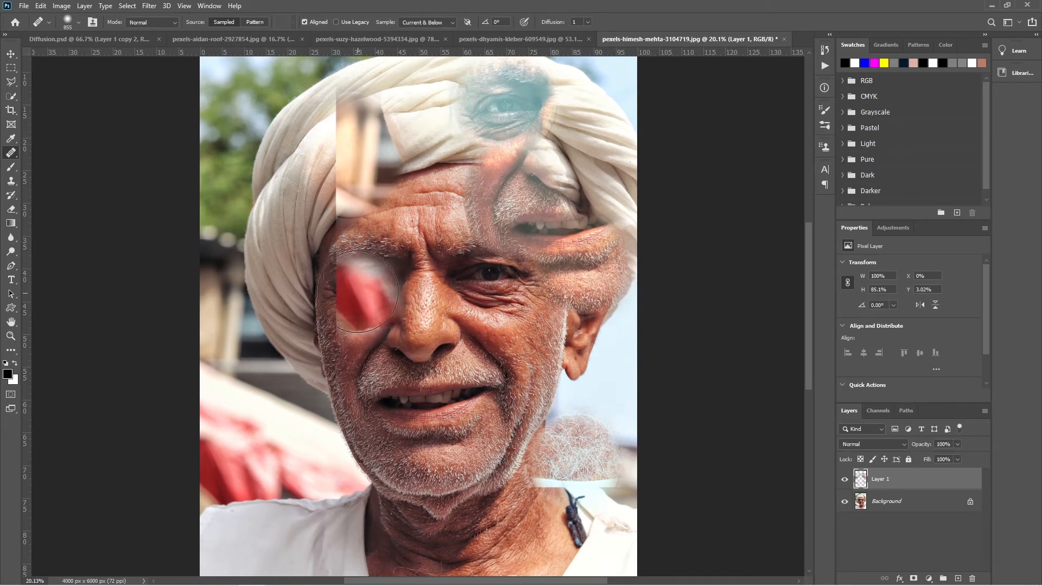
key("ctrl+z")
left_click_drag(911, 476, 973, 579)
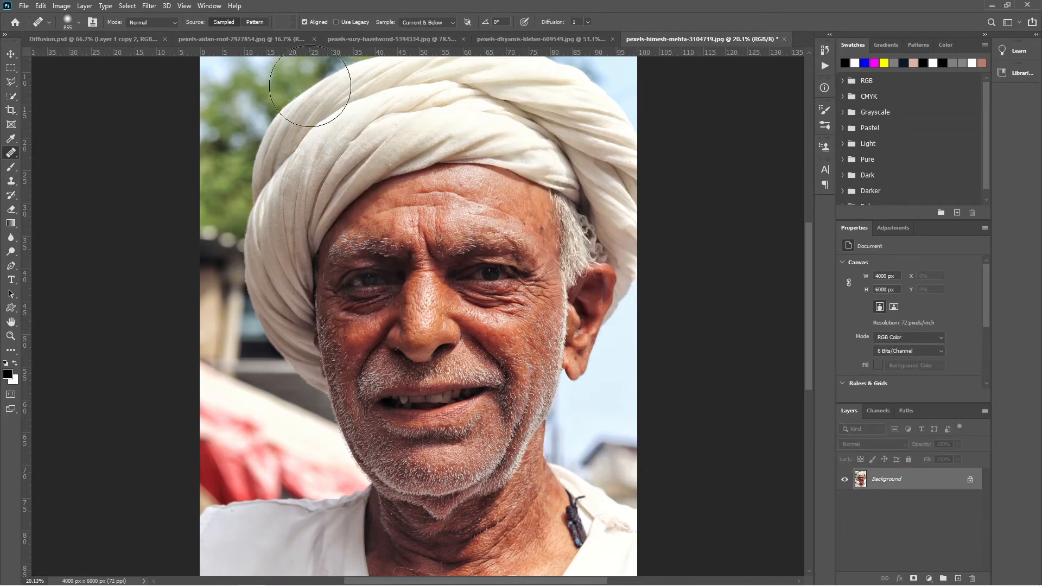
- With Aligned off, sample the man's right eye and heal copies of it onto the turban, the sky below the ear, and the neck
left_click(371, 285)
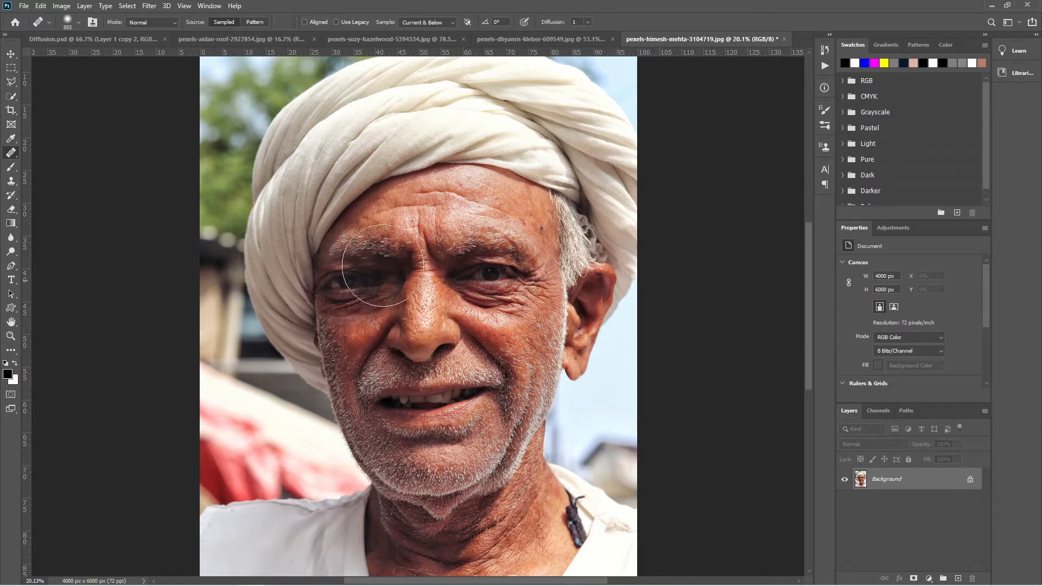
left_click(345, 100)
left_click(519, 130)
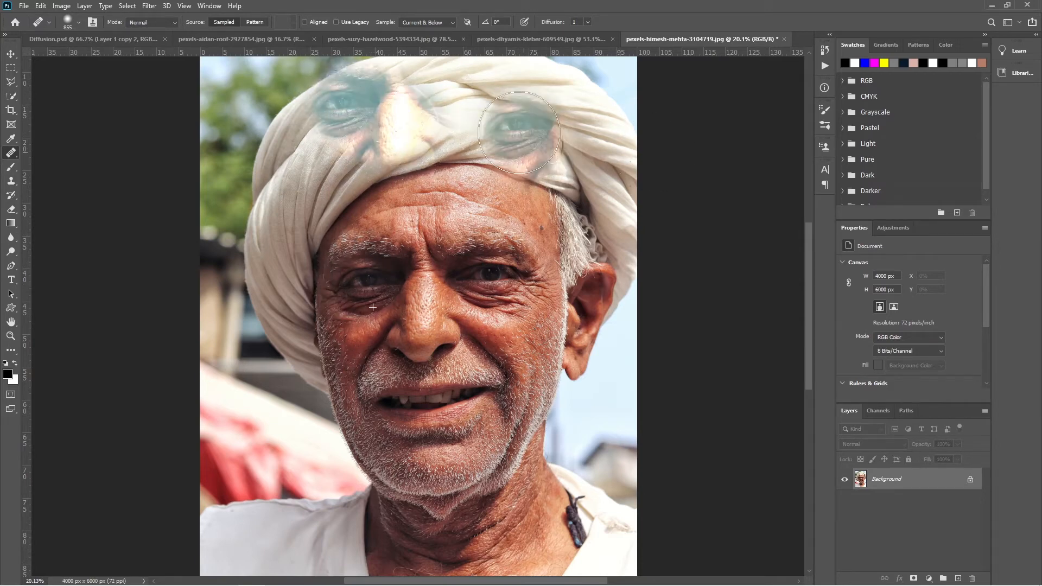
left_click(587, 165)
left_click(587, 413)
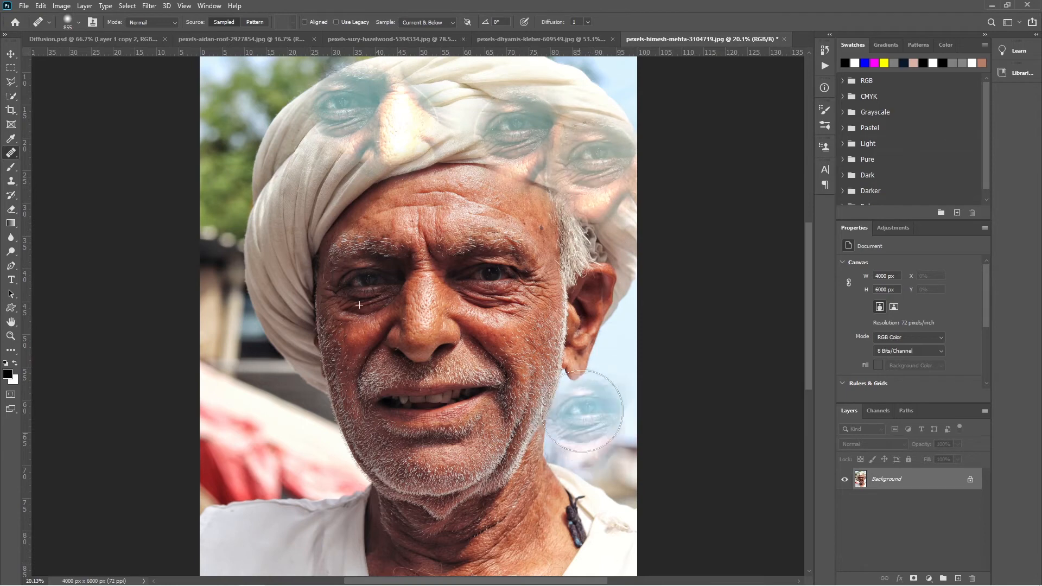
left_click(554, 514)
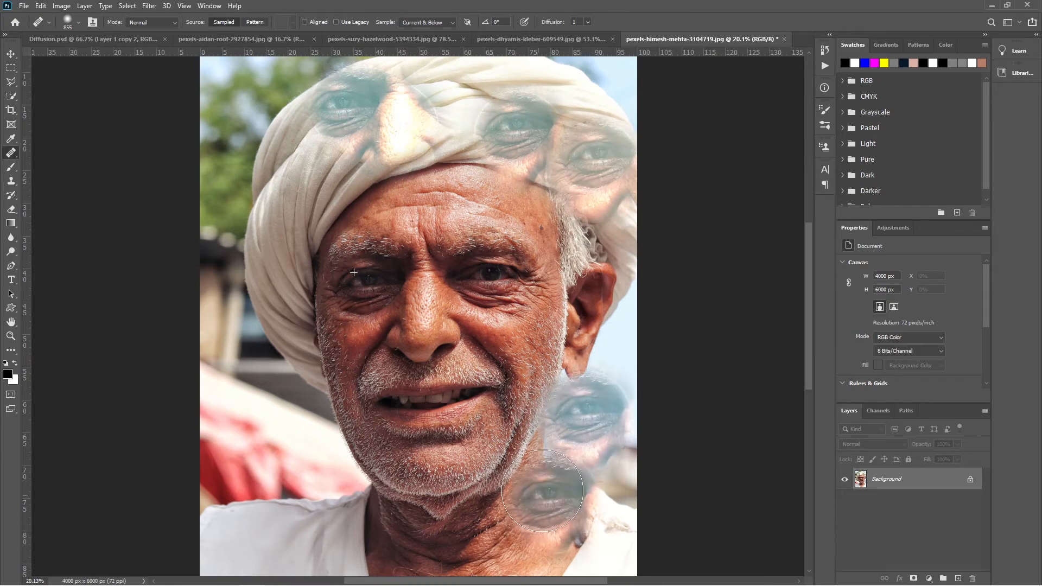
left_click(506, 516)
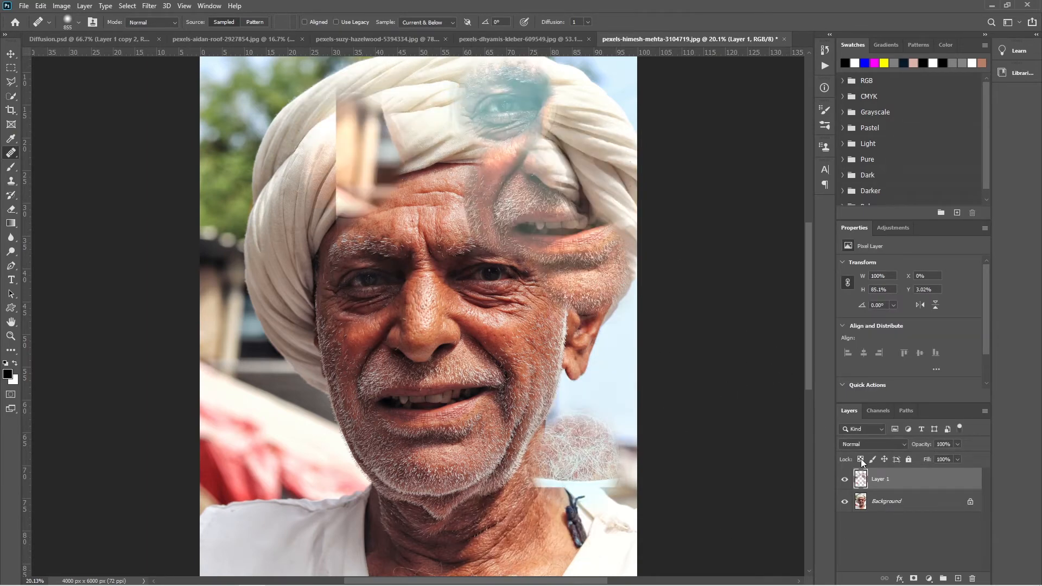
- Add a single empty layer above the background and turn on Aligned for the healing brush
left_click_drag(947, 483, 972, 579)
left_click(958, 580)
left_click(959, 579)
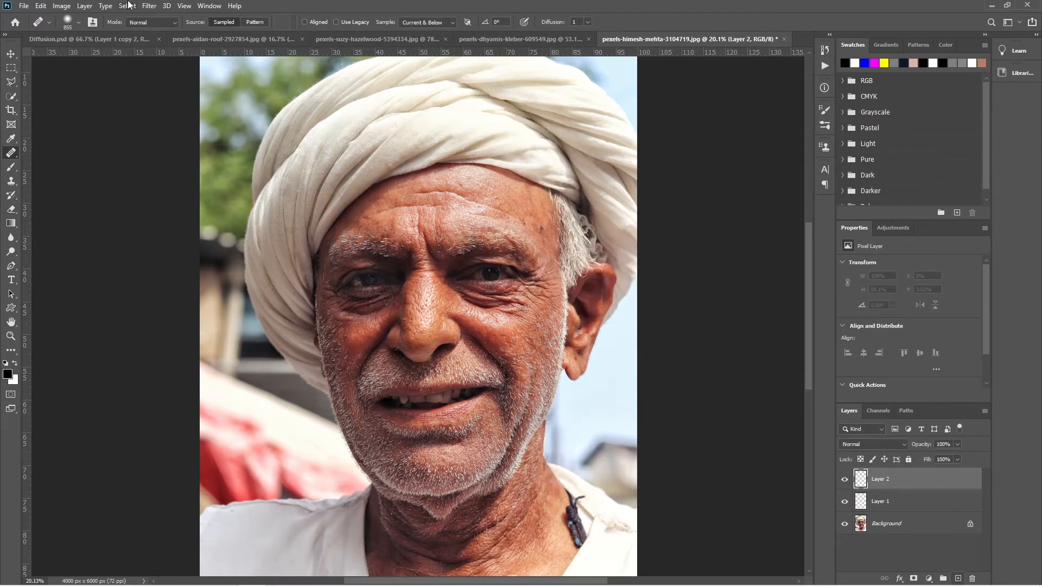
left_click(317, 22)
left_click_drag(963, 489, 972, 580)
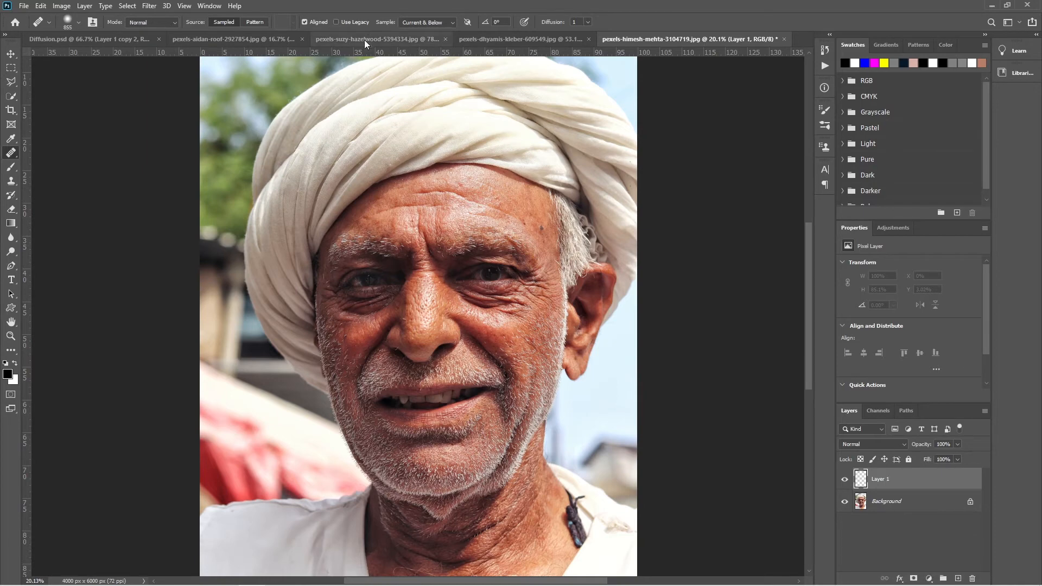
left_click_drag(429, 254, 386, 269)
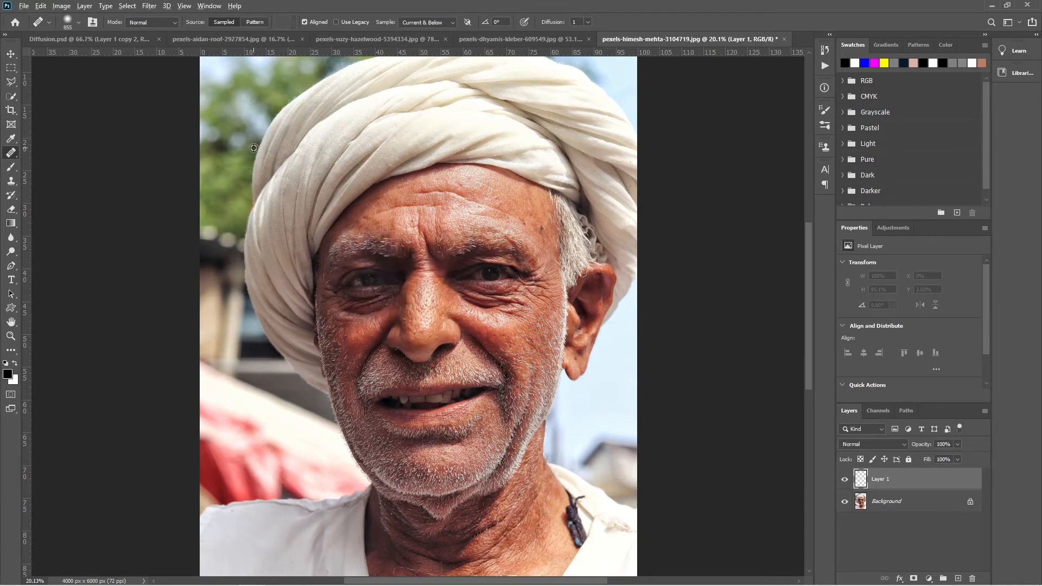
- Heal with the aligned source over the turban, temple, neck, shoulder and forehead, and use a 160 px brush over the man's left eye
mouse_move(512, 116)
left_mouse_down()
mouse_move(539, 121)
mouse_move(559, 141)
left_mouse_up()
mouse_move(578, 255)
left_mouse_down()
mouse_move(559, 290)
mouse_move(553, 266)
left_mouse_up()
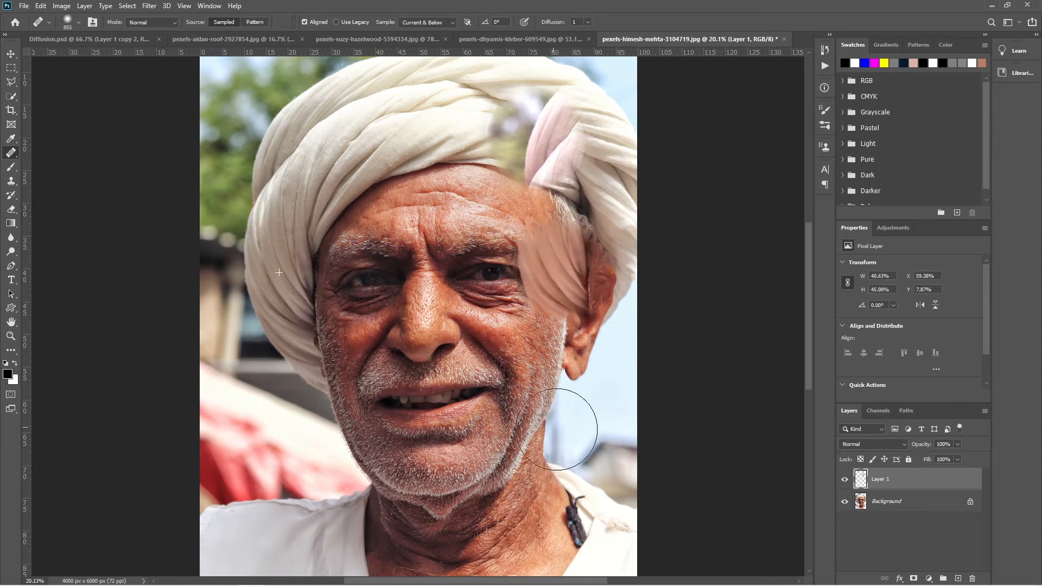
left_click_drag(557, 428, 559, 427)
left_click_drag(555, 494, 555, 512)
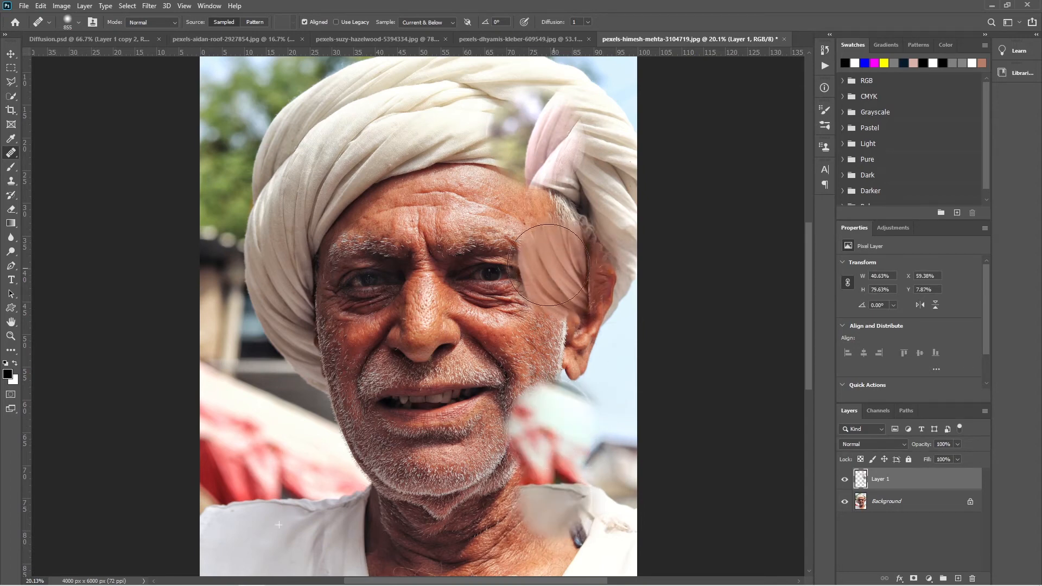
mouse_move(546, 293)
left_mouse_down()
mouse_move(520, 193)
mouse_move(574, 185)
mouse_move(522, 179)
left_mouse_up()
left_click_drag(406, 195, 373, 206)
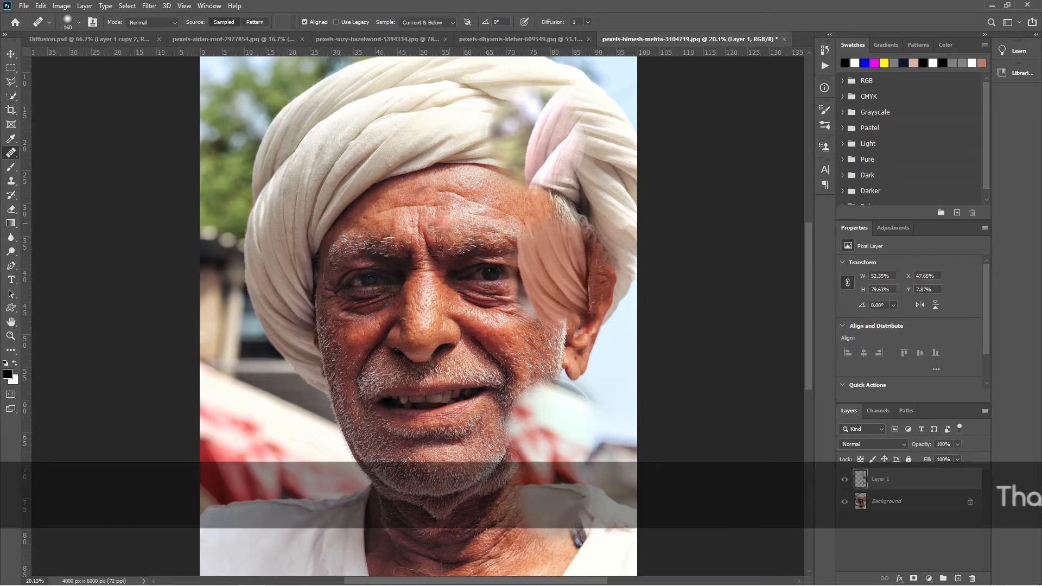
left_click_drag(479, 277, 492, 271)
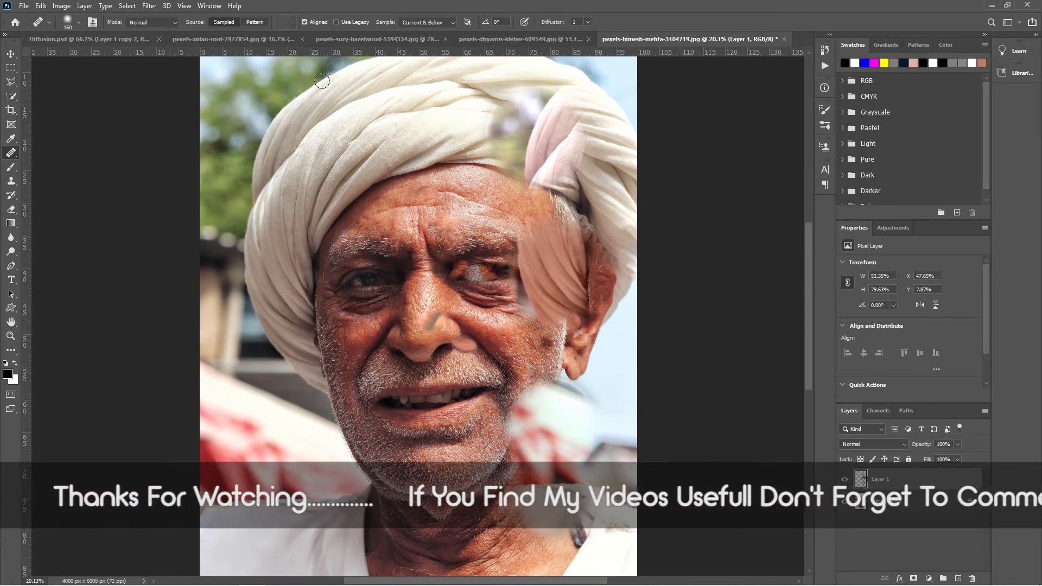
- Turn off Aligned, switch Use Legacy on and back off, and delete the painted layer
left_click(305, 22)
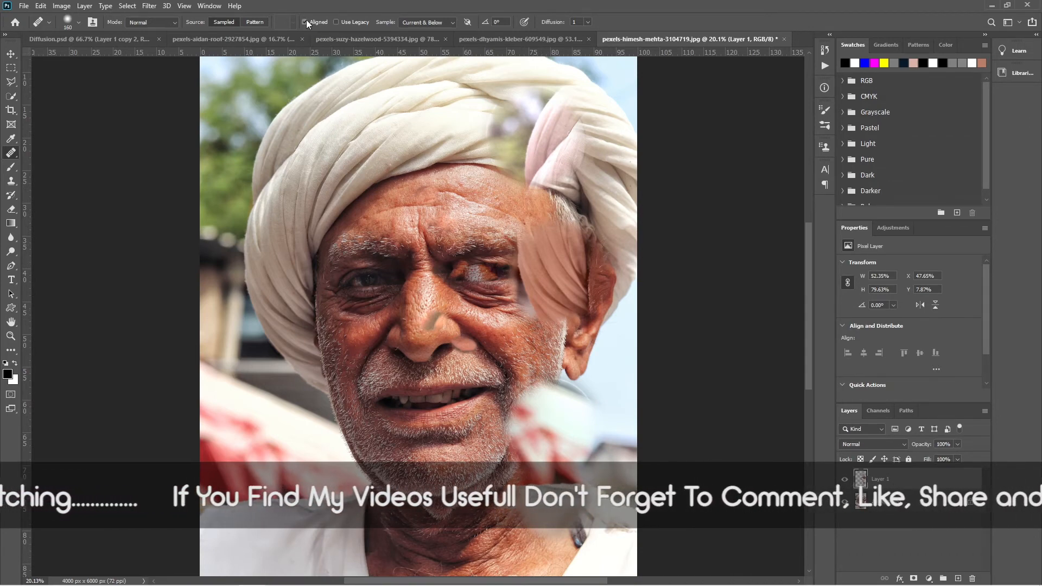
left_click(337, 22)
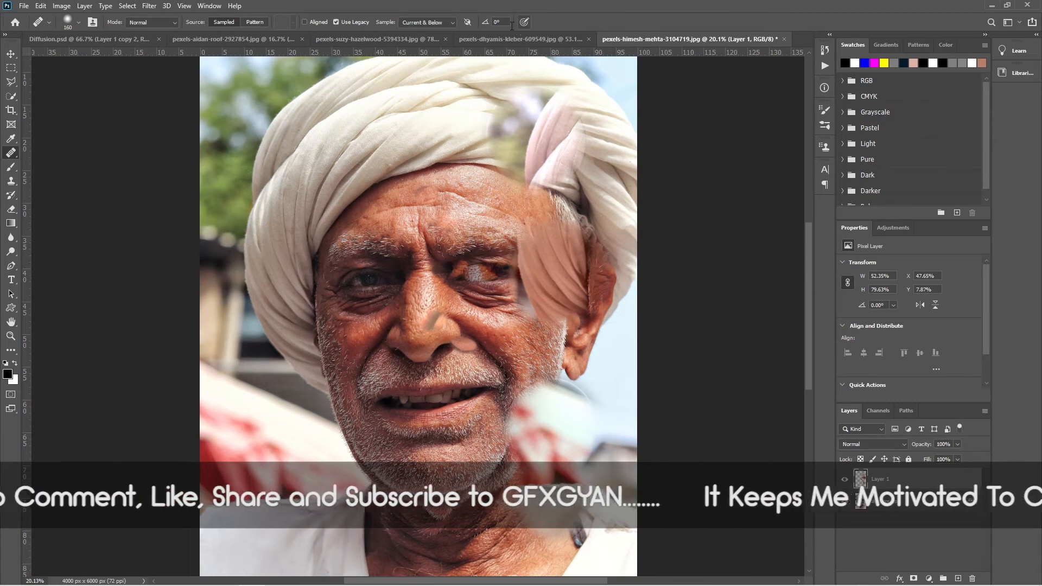
left_click(345, 21)
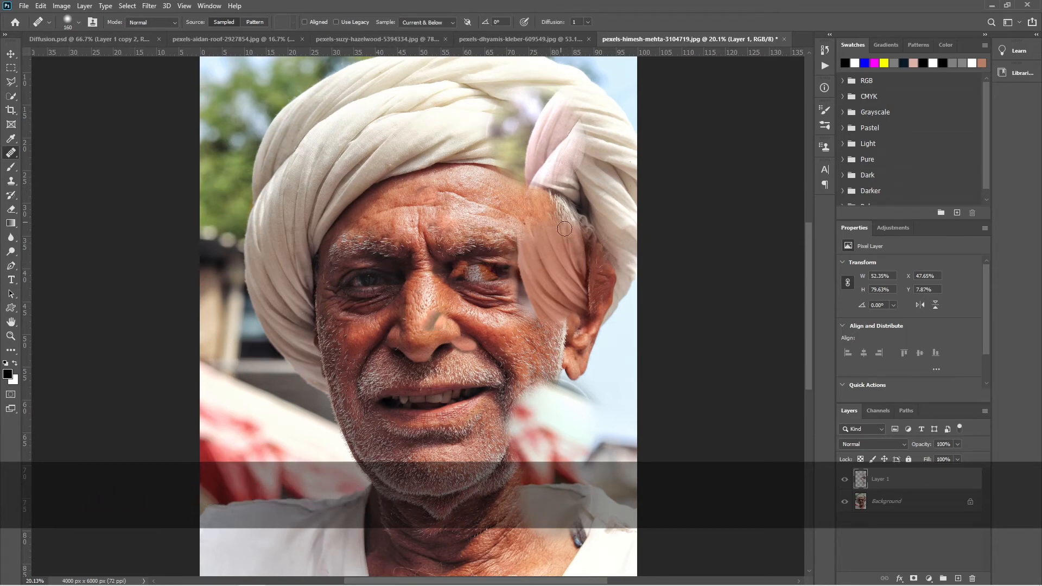
left_click_drag(891, 479, 973, 578)
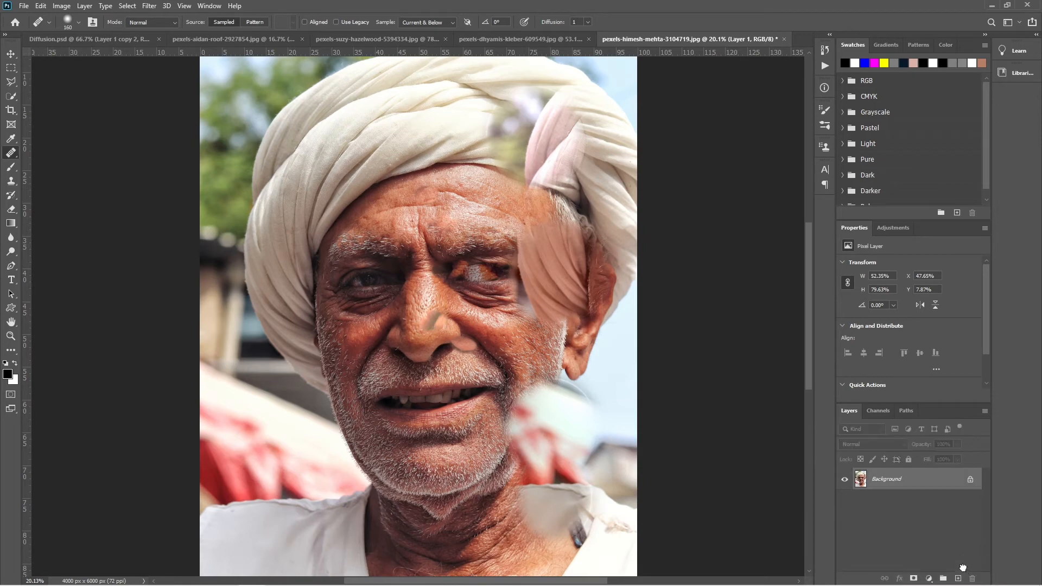
- Enlarge the healing brush, squash its tip to an ellipse with 45% roundness, and rotate it to 53°
left_click(419, 184)
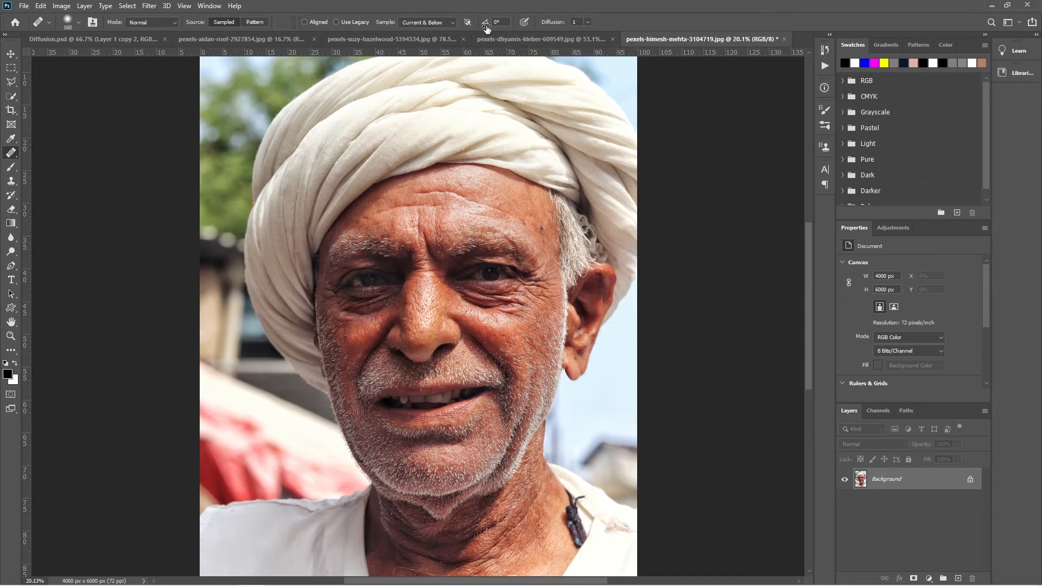
left_click(79, 23)
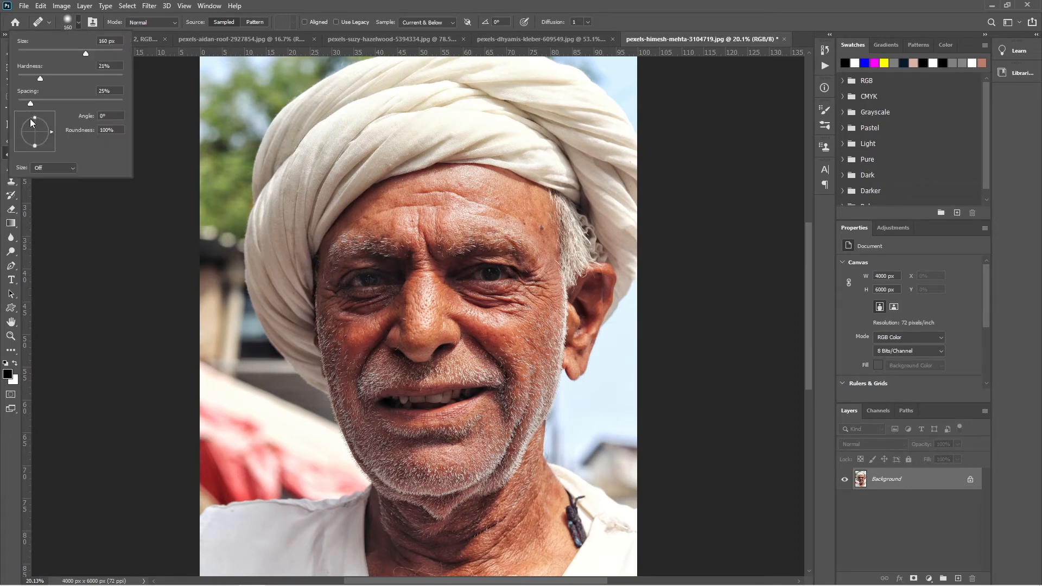
left_click_drag(37, 124, 36, 128)
mouse_move(435, 186)
left_mouse_down()
mouse_move(502, 195)
mouse_move(452, 191)
left_mouse_up()
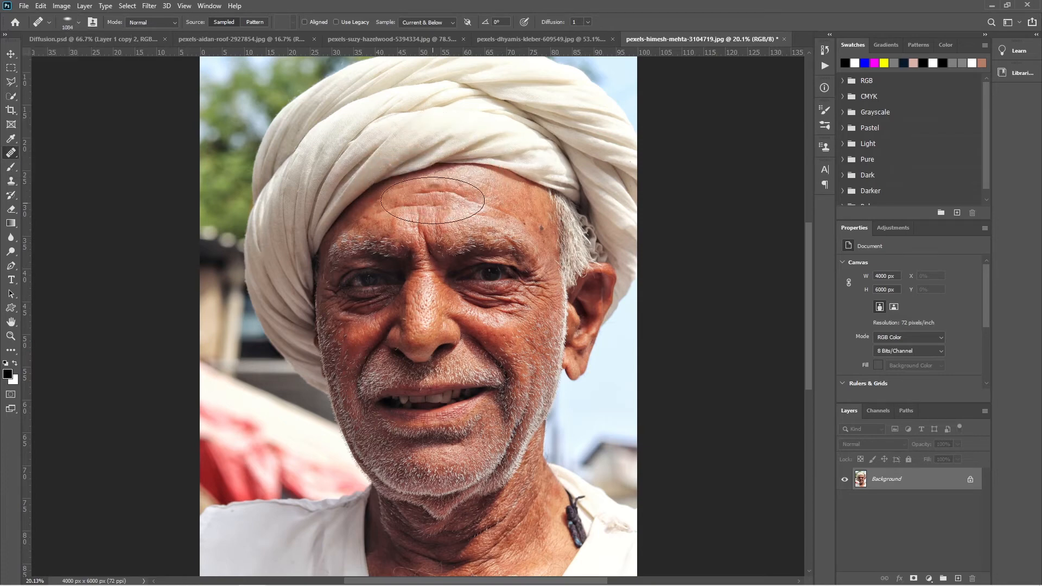
left_click(432, 189)
left_click_drag(493, 27, 504, 26)
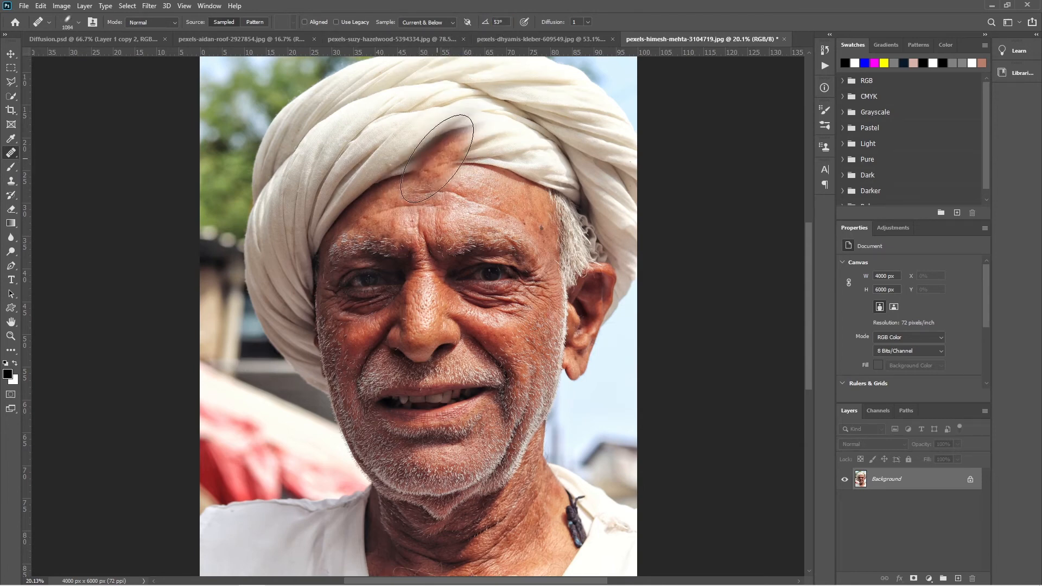
- With the Clone Source settings shown, enlarge the brush to 1660 px, try a -14° tip angle and reset it to 0°
left_click(824, 147)
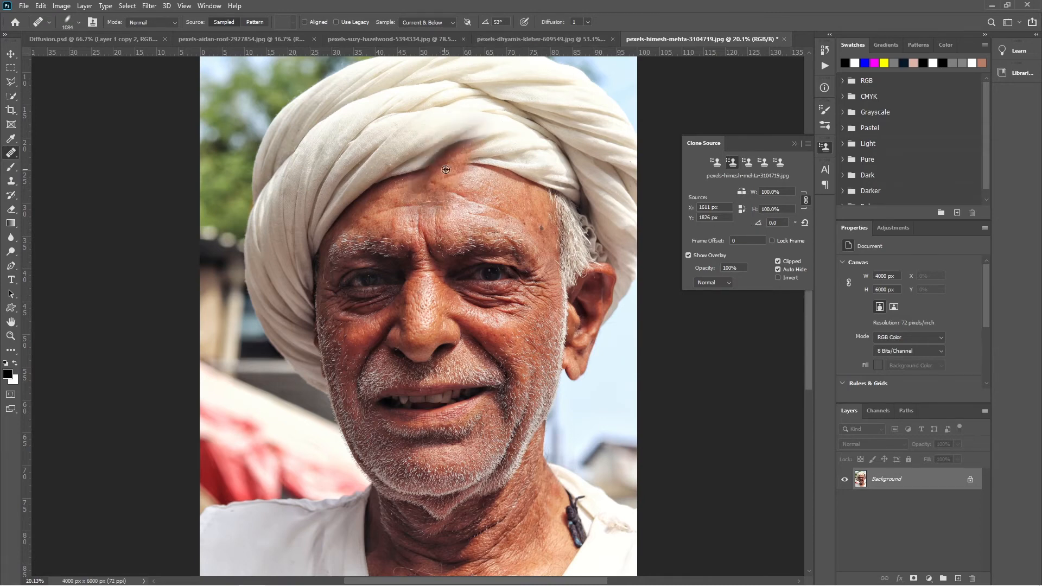
left_click_drag(445, 169, 481, 176)
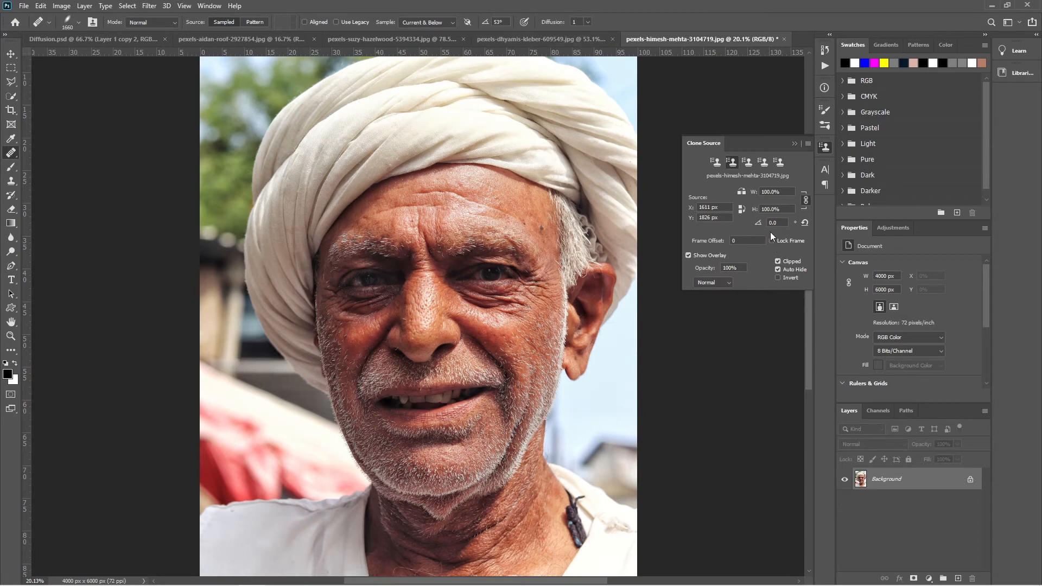
left_click(79, 22)
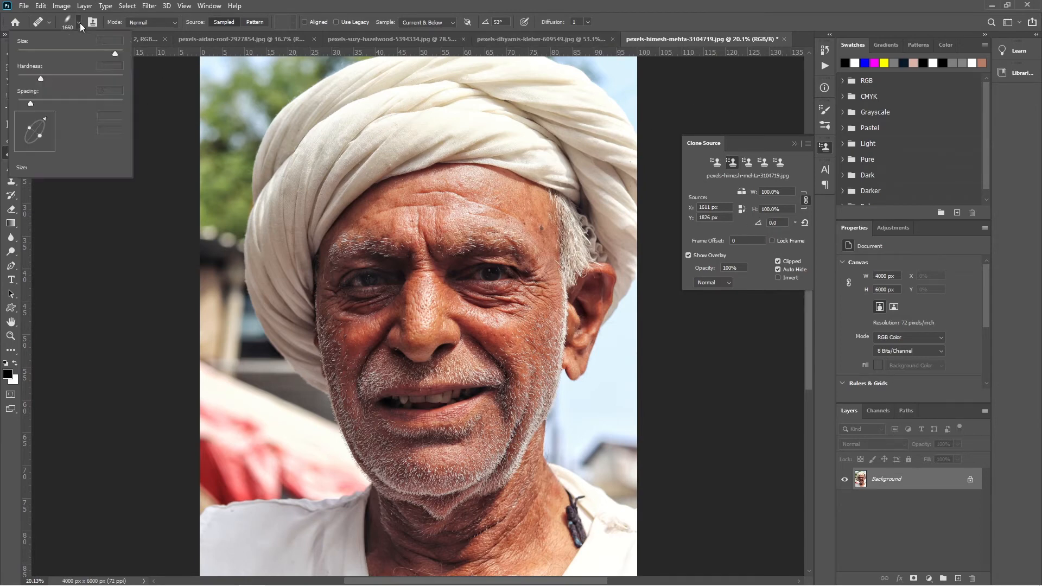
mouse_move(87, 119)
left_mouse_down()
mouse_move(63, 123)
mouse_move(96, 128)
mouse_move(76, 122)
left_mouse_up()
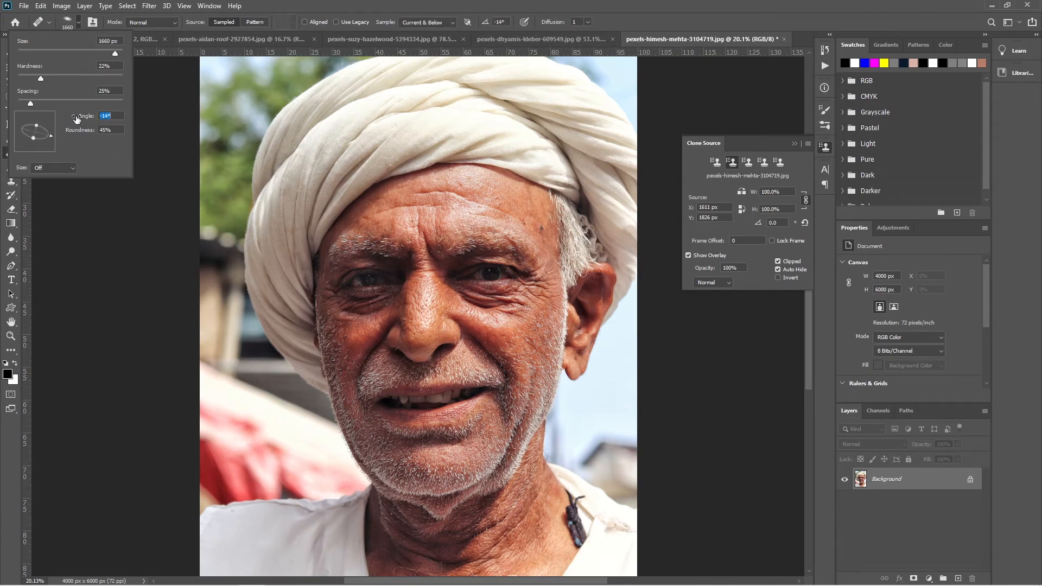
left_click(496, 21)
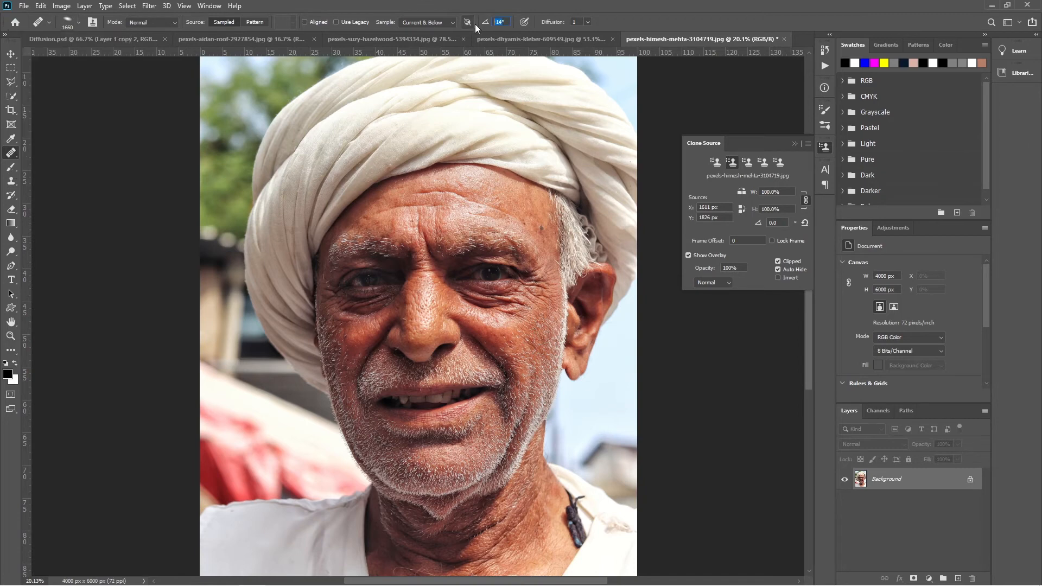
type("0")
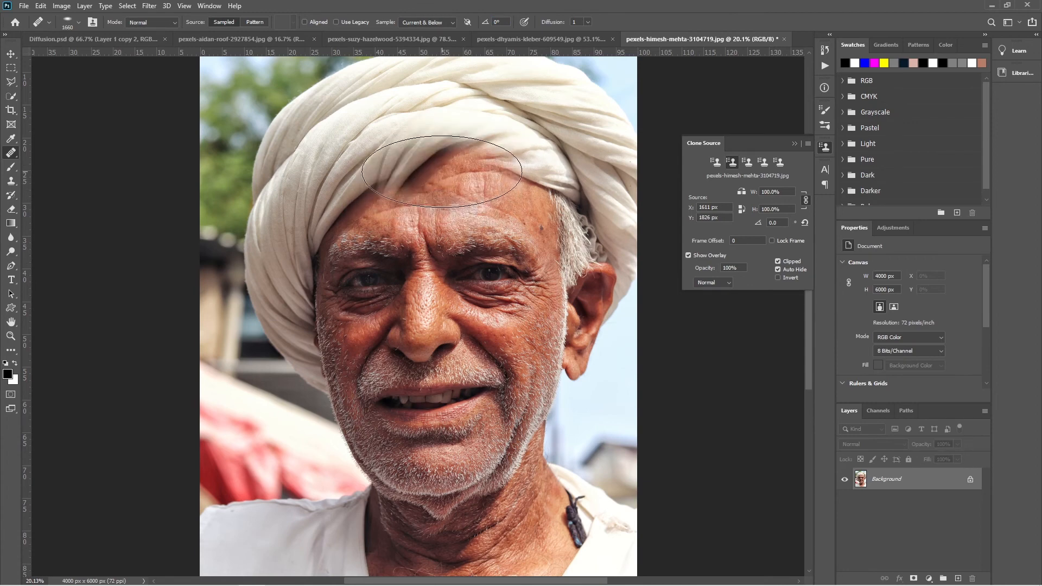
- Reduce the brush to 627 px and try healing the forehead and turban, undoing the strokes
left_click_drag(478, 211, 416, 234)
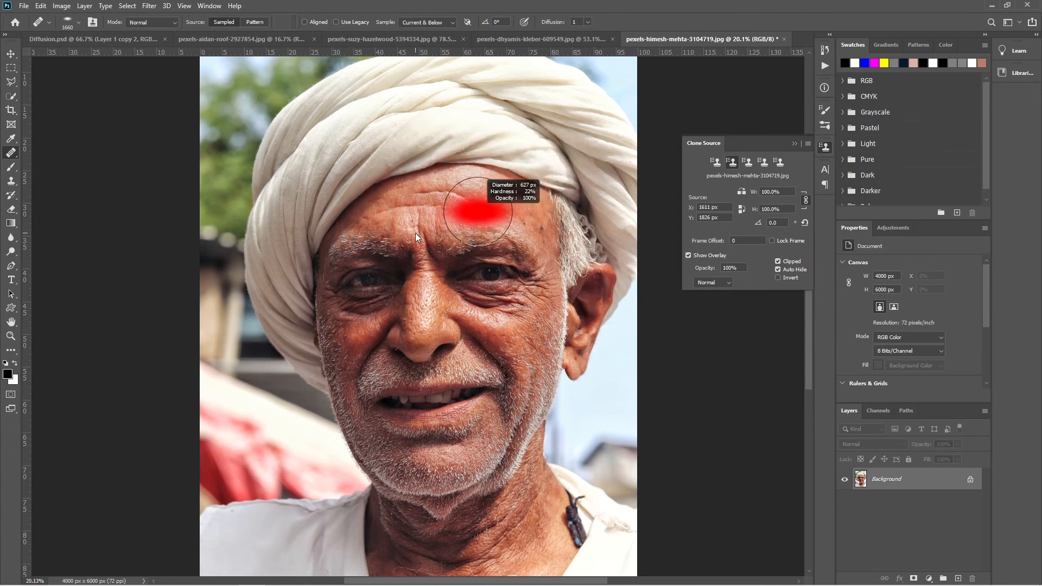
mouse_move(460, 174)
left_mouse_down()
mouse_move(467, 203)
mouse_move(473, 180)
left_mouse_up()
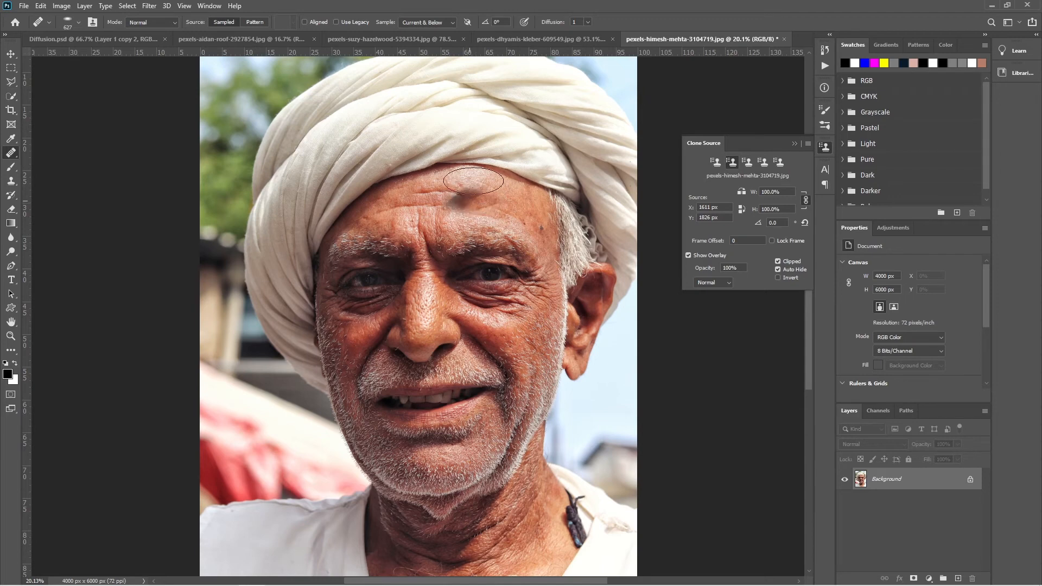
left_click_drag(470, 137, 476, 128)
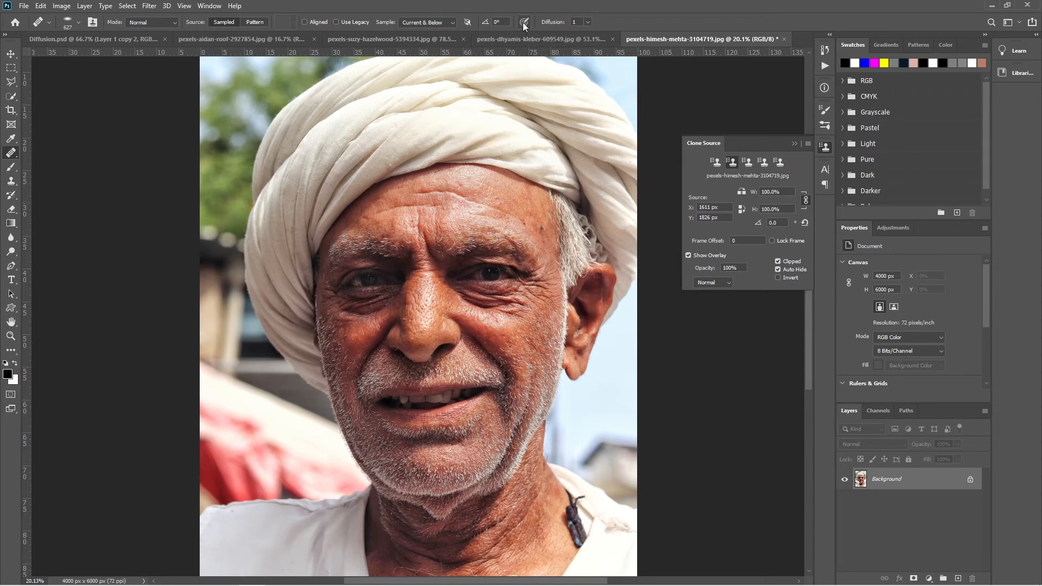
- Add a Curves adjustment that darkens the portrait, with an empty layer above it
left_click(468, 19)
left_click(928, 579)
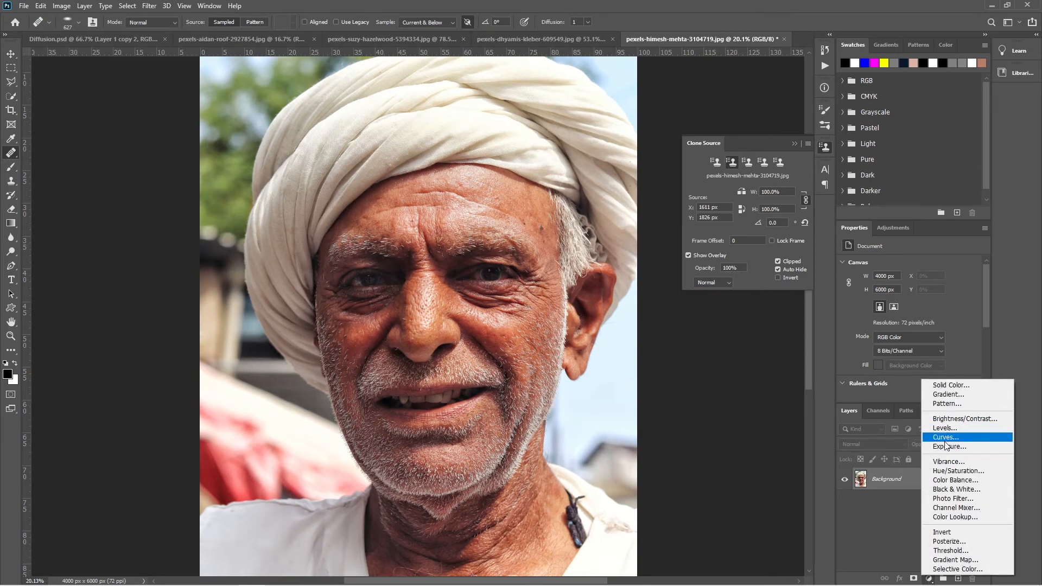
left_click(945, 441)
left_click_drag(938, 327, 939, 356)
left_click(958, 578)
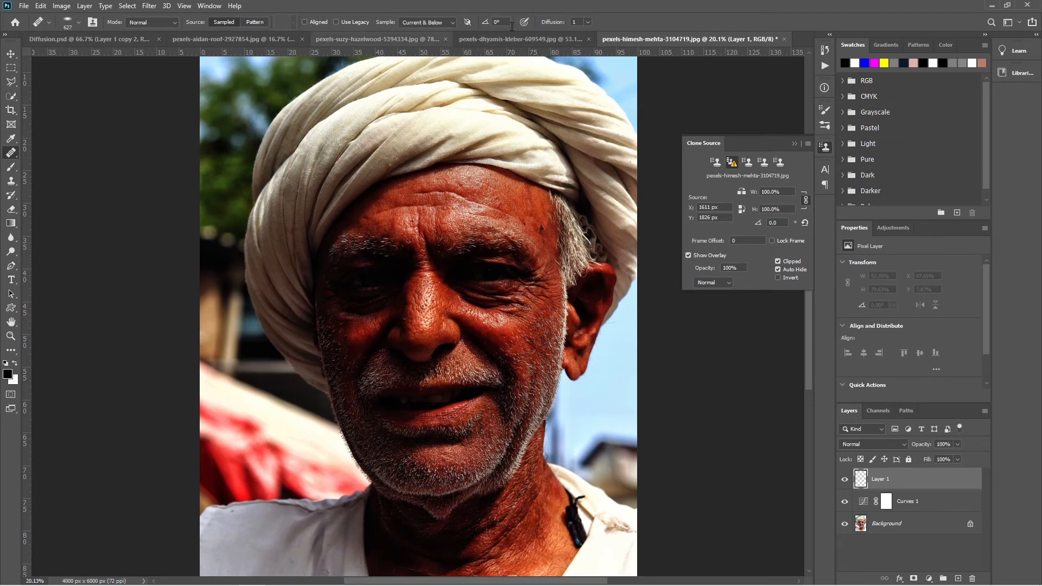
- With adjustment layers included in sampling, sample the man's right brow, heal over the forehead and left eye, and delete the painted layer
left_click(349, 242, "alt")
mouse_move(463, 198)
left_mouse_down()
mouse_move(491, 204)
mouse_move(516, 228)
mouse_move(495, 274)
mouse_move(457, 228)
mouse_move(504, 234)
left_mouse_up()
left_click(549, 255)
key("Delete")
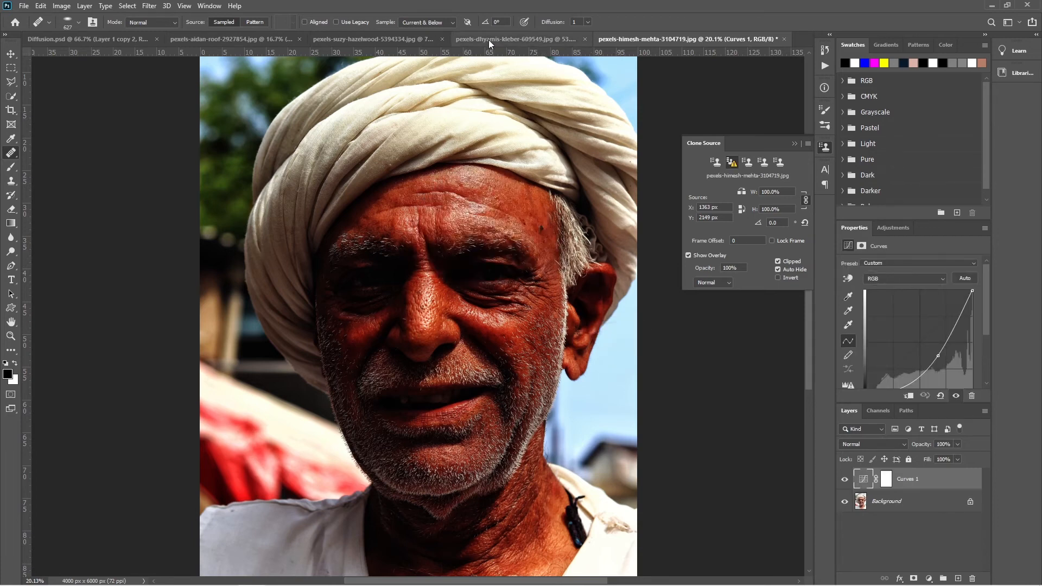
- Set healing to ignore adjustment layers, heal from the forehead down to the left cheek on a new layer, and delete that layer
left_click(468, 22)
left_click(957, 578)
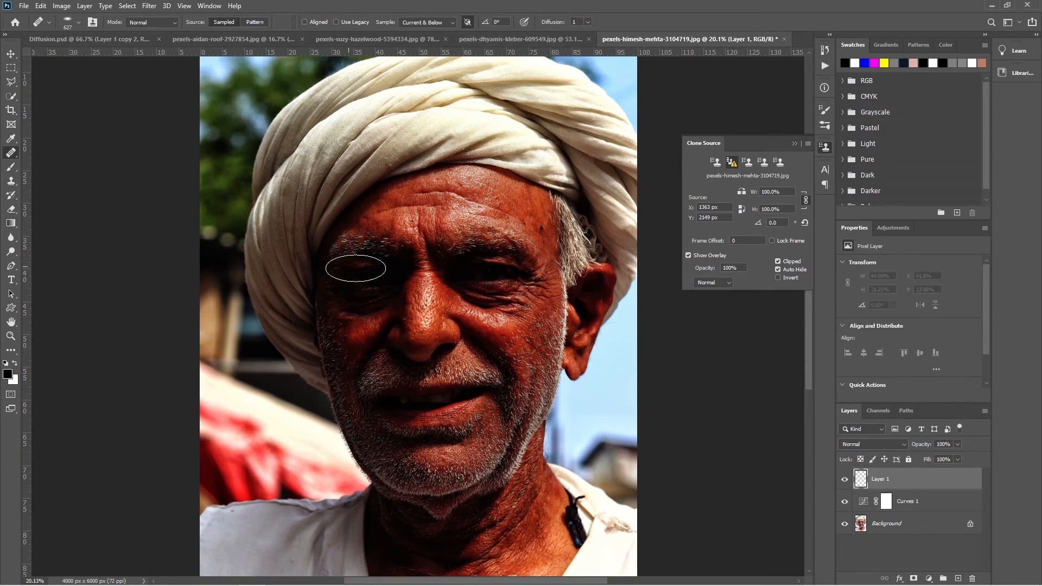
left_click(386, 218, "alt")
mouse_move(467, 218)
left_mouse_down()
mouse_move(500, 213)
mouse_move(487, 270)
mouse_move(508, 283)
mouse_move(495, 294)
mouse_move(505, 339)
mouse_move(529, 308)
mouse_move(535, 329)
left_mouse_up()
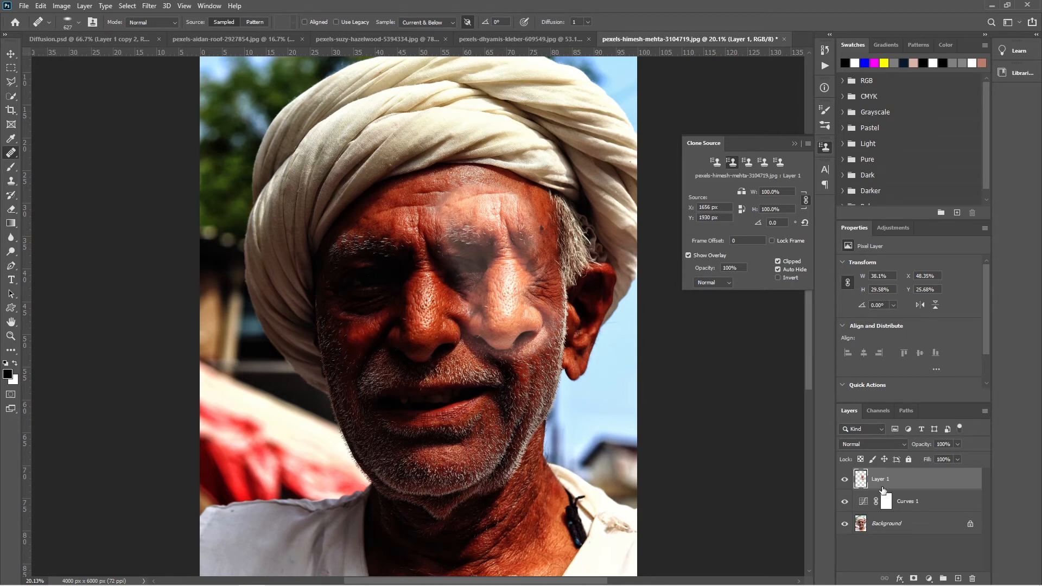
left_click_drag(948, 490, 973, 578)
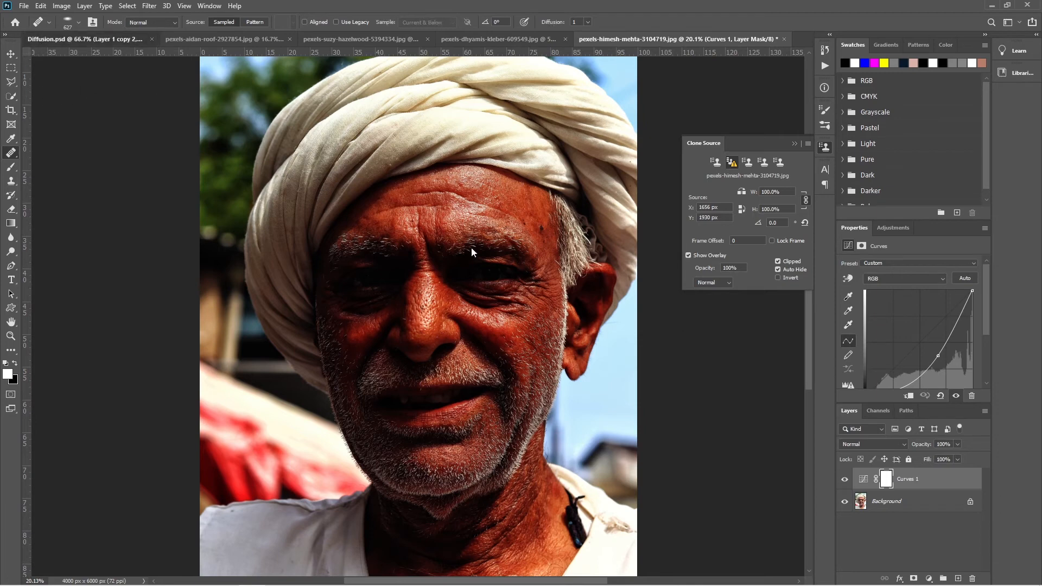
- Switch to Diffusion.psd and set up a small round healing brush that samples All Layers
key("ctrl+Tab")
mouse_move(368, 289)
left_mouse_down()
mouse_move(268, 293)
mouse_move(285, 299)
left_mouse_up()
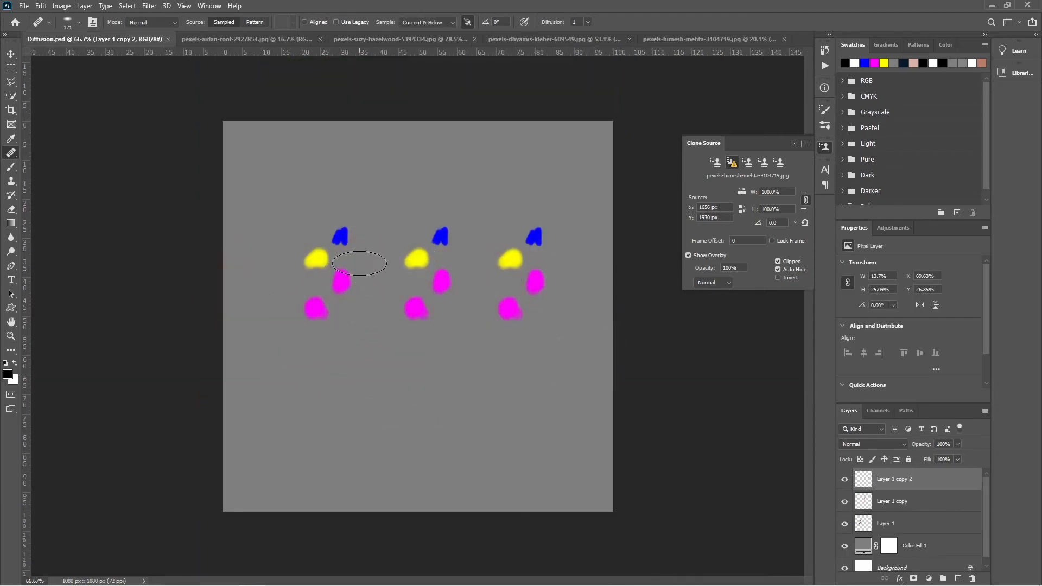
left_click(79, 23)
left_click_drag(34, 141, 31, 196)
left_click(469, 2)
mouse_move(341, 285)
left_mouse_down()
mouse_move(357, 281)
mouse_move(324, 295)
left_mouse_up()
scroll(308, 276, "up", 4)
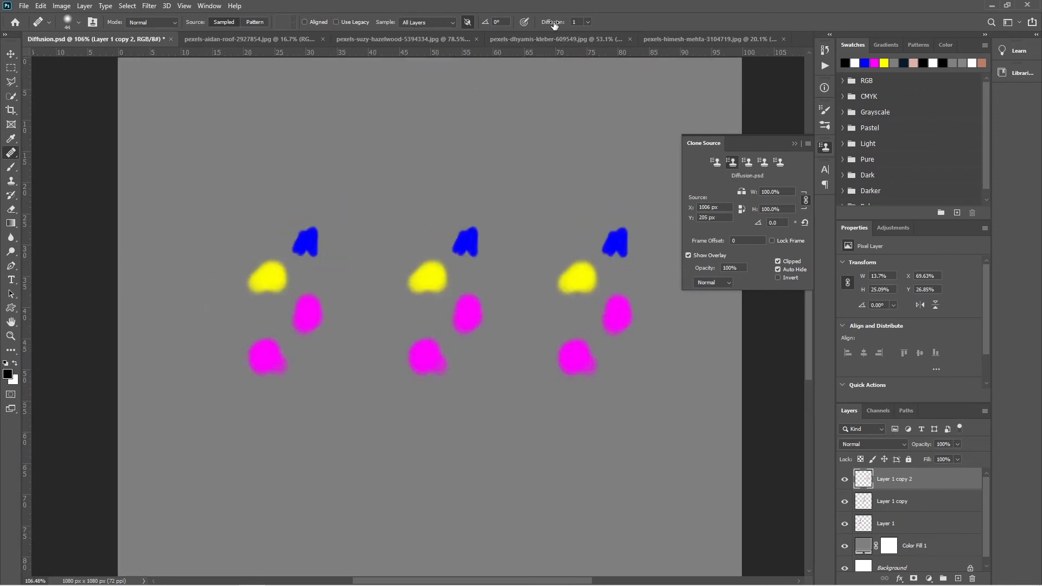
- Sample clean grey and heal down through the three columns of colored spots, using Diffusion 1, 4 and 7 respectively
left_click(184, 243, "alt")
mouse_move(292, 212)
left_mouse_down()
mouse_move(291, 195)
mouse_move(276, 409)
left_mouse_up()
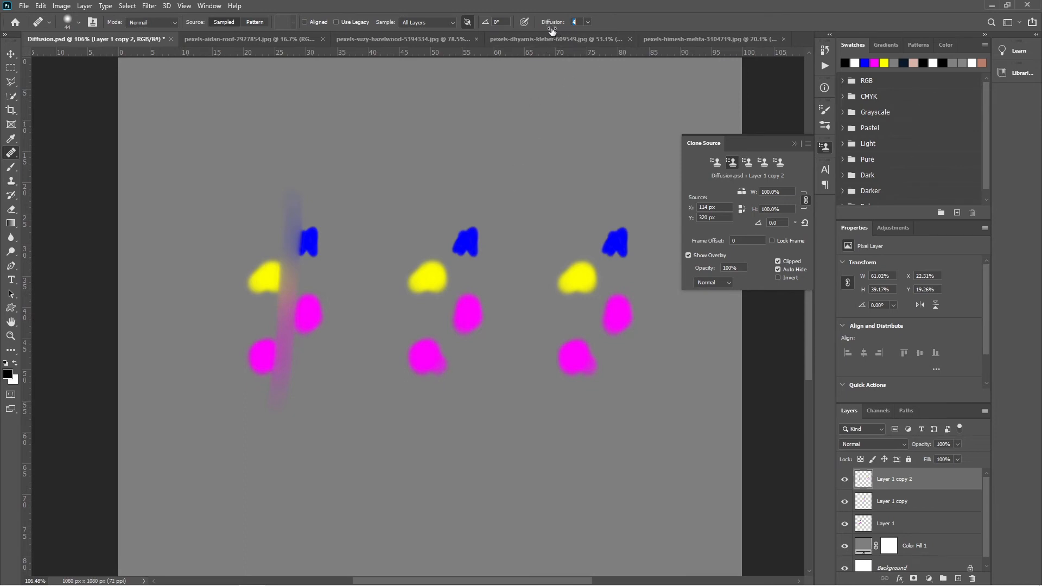
left_click(373, 190, "alt")
mouse_move(450, 200)
left_mouse_down()
mouse_move(451, 187)
mouse_move(443, 449)
left_mouse_up()
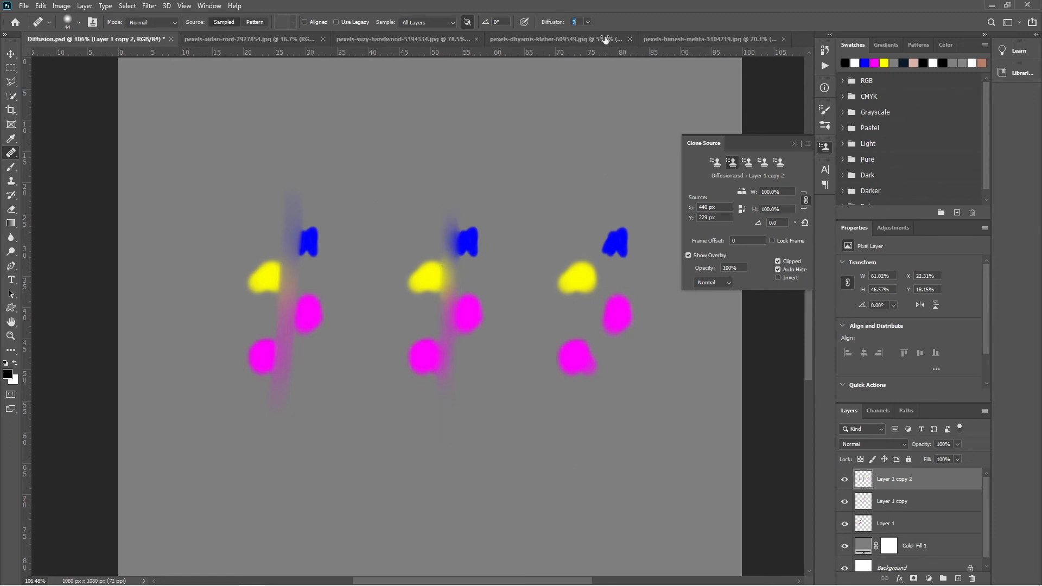
left_click_drag(605, 39, 606, 40)
left_click_drag(607, 197, 596, 448, "alt")
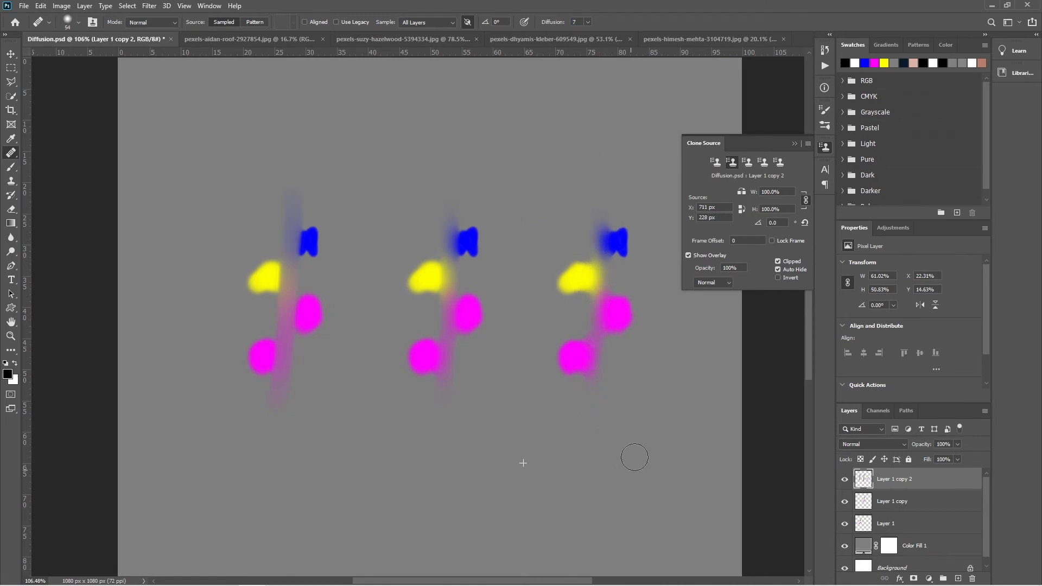
- Touch up the blended edges around the yellow and blue spots in the third column
scroll(684, 407, "up", 4)
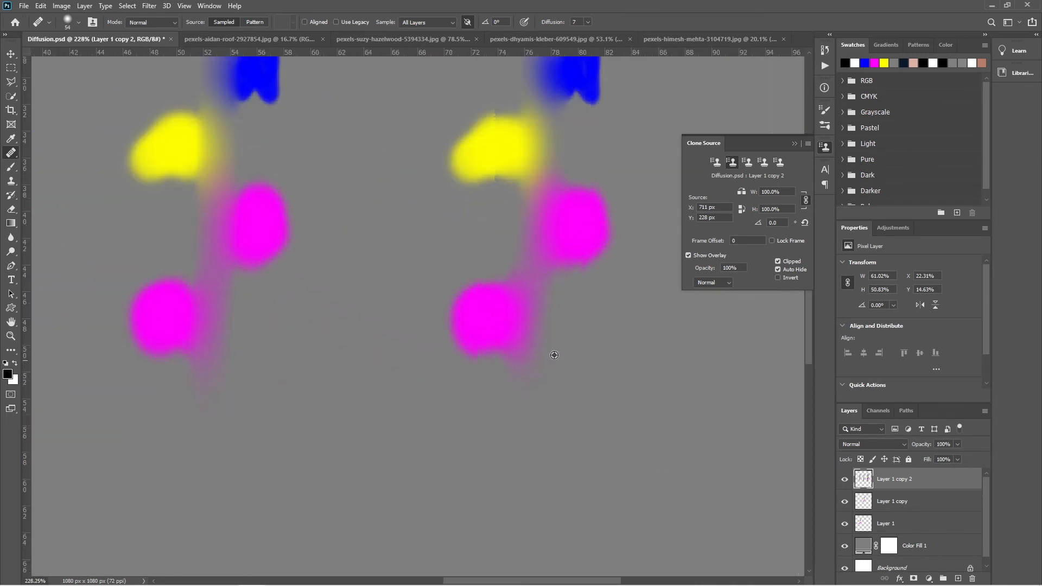
scroll(589, 275, "up", 2)
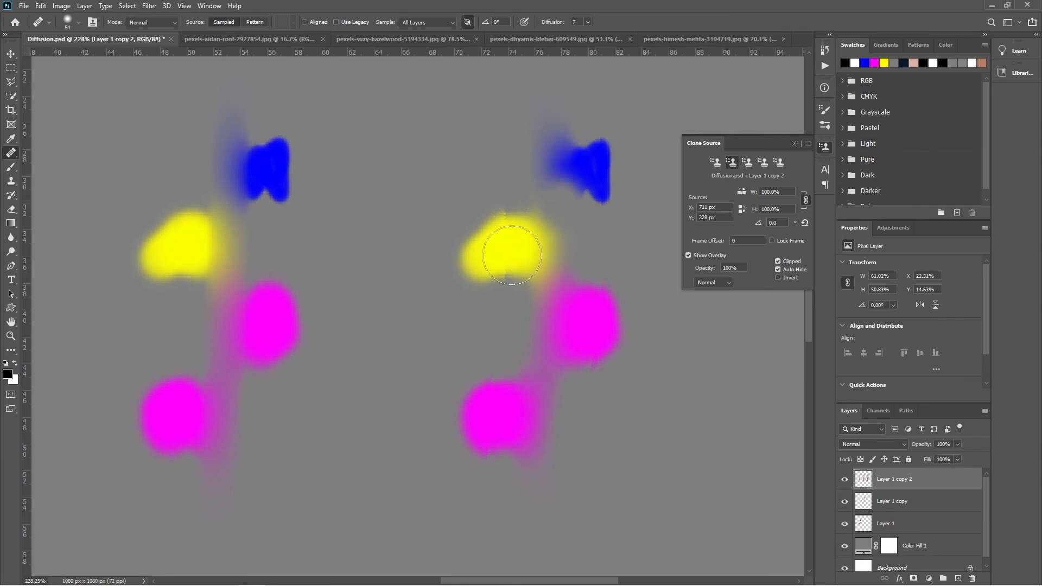
left_click(535, 246)
left_click(565, 198)
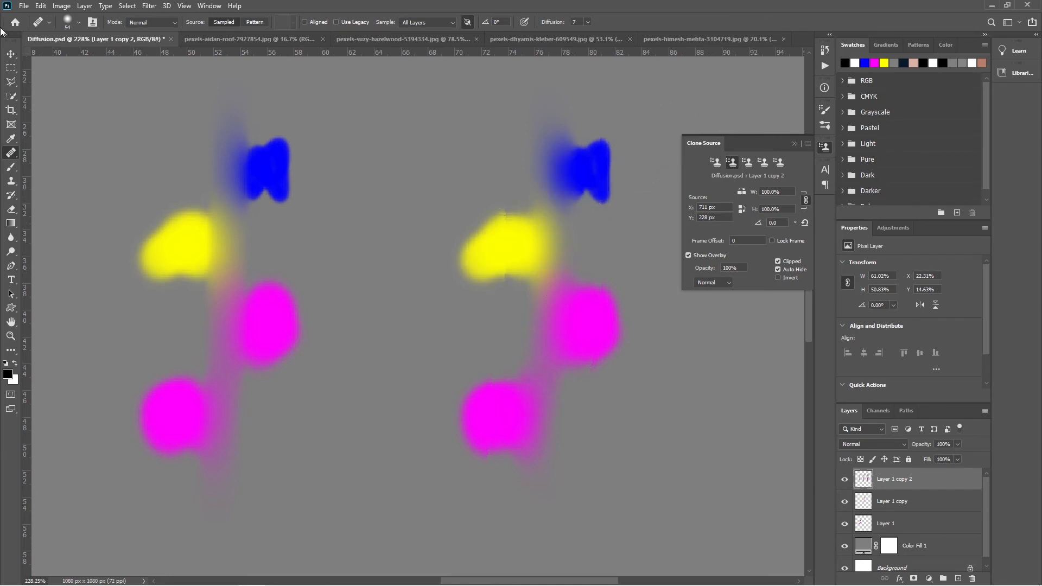
- Compare how the healed strokes blend into the colored spots across the three columns
left_click(11, 54)
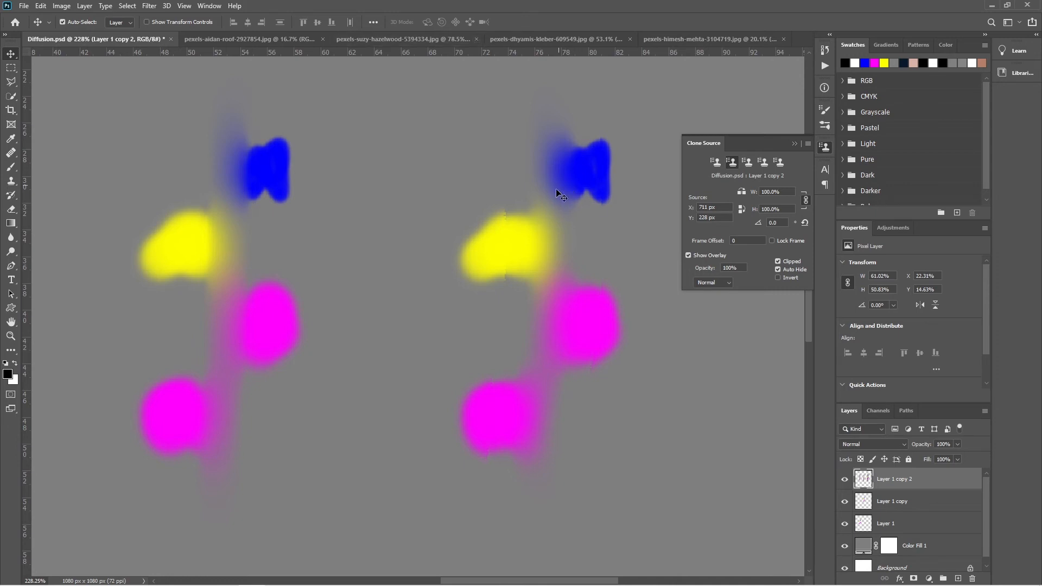
scroll(577, 200, "left", 4)
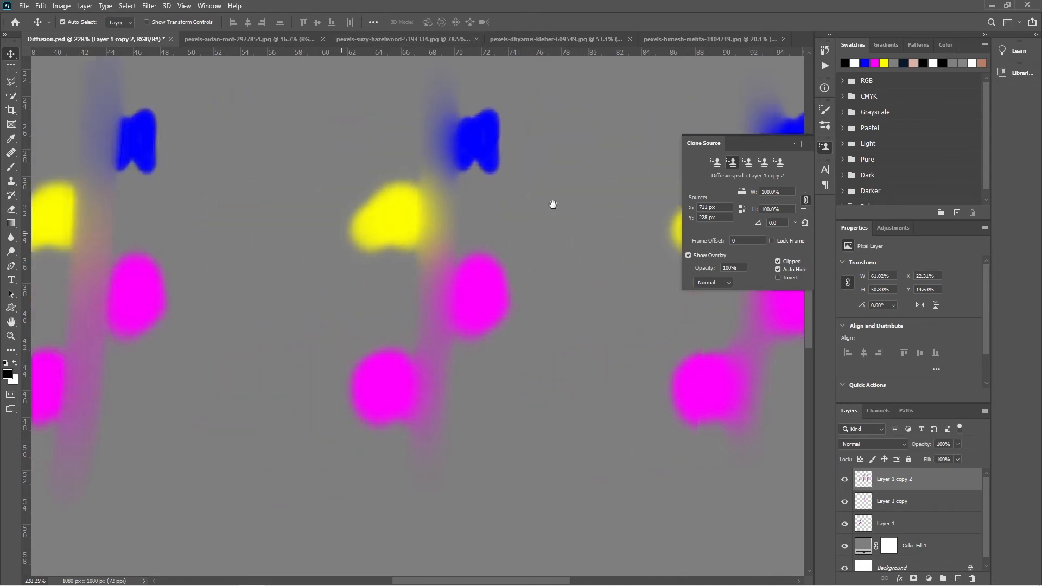
scroll(588, 387, "right", 3)
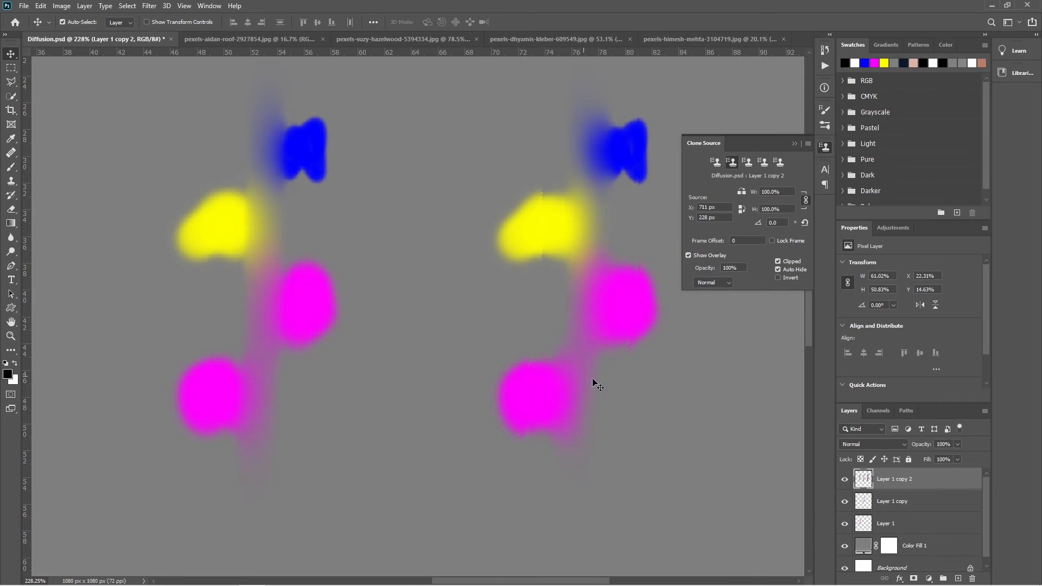
scroll(395, 321, "left", 5)
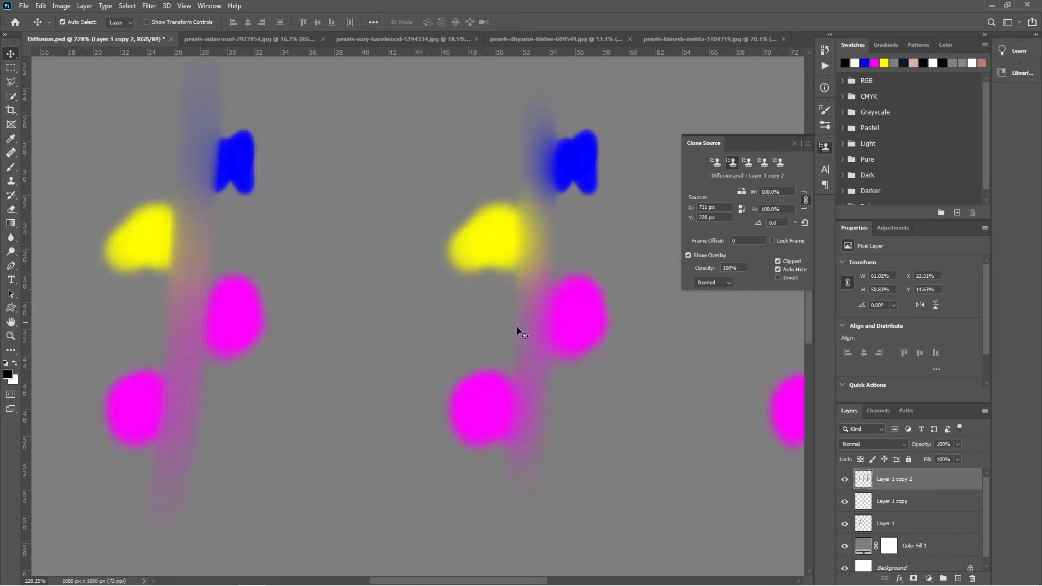
scroll(491, 302, "left", 3)
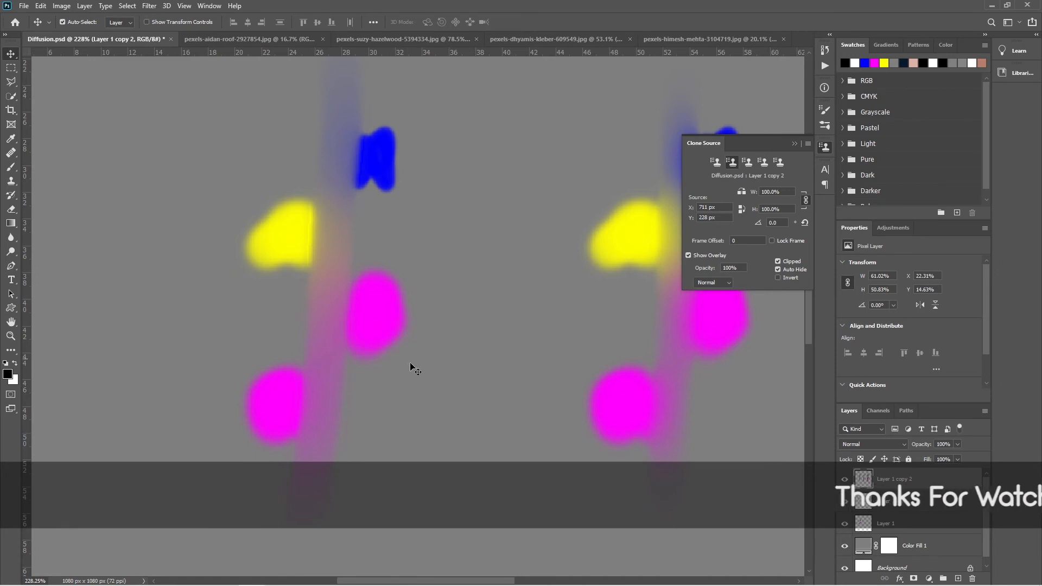
scroll(402, 364, "right", 1)
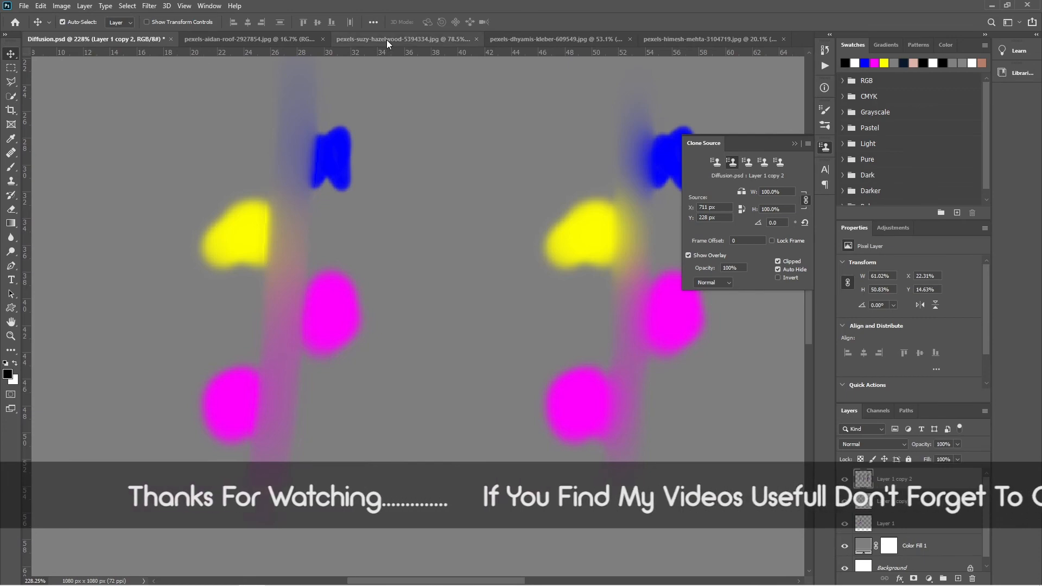
- Switch to the old door photo and, on a new layer, heal along the mail slot's lower edge with Diffusion 1
left_click(553, 38)
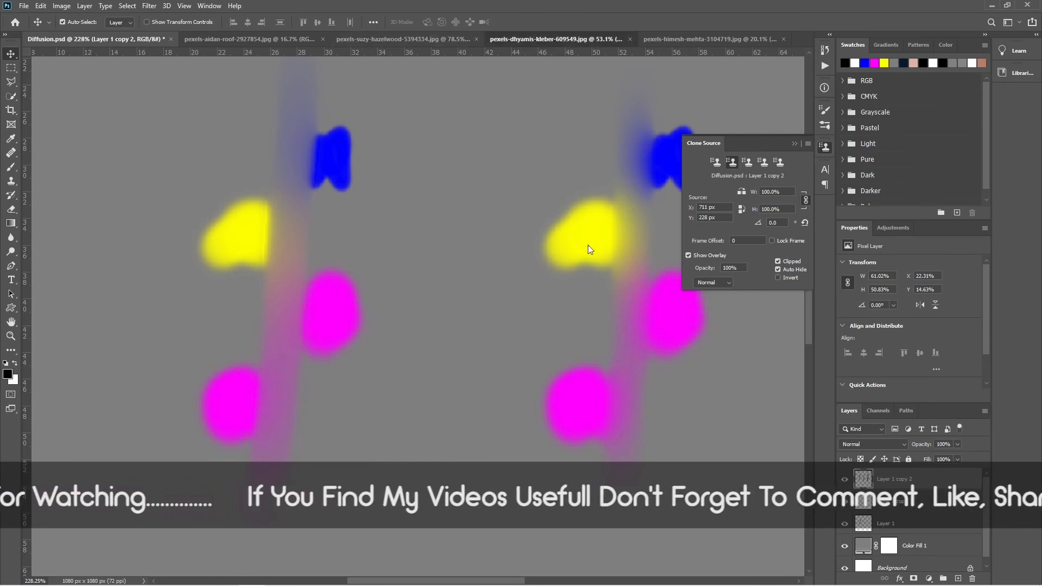
left_click(399, 40)
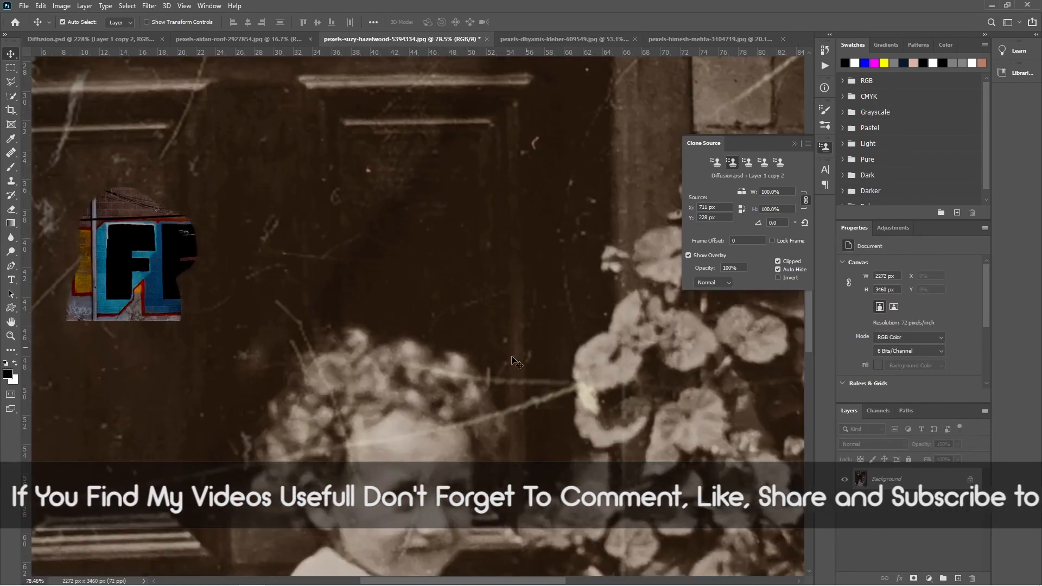
left_click_drag(418, 230, 519, 391)
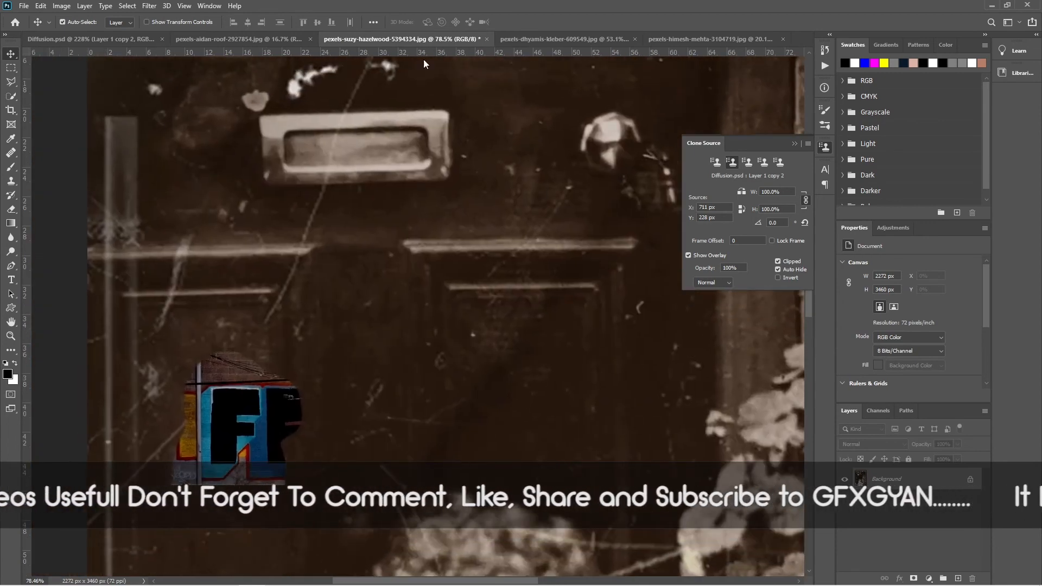
left_click(11, 152)
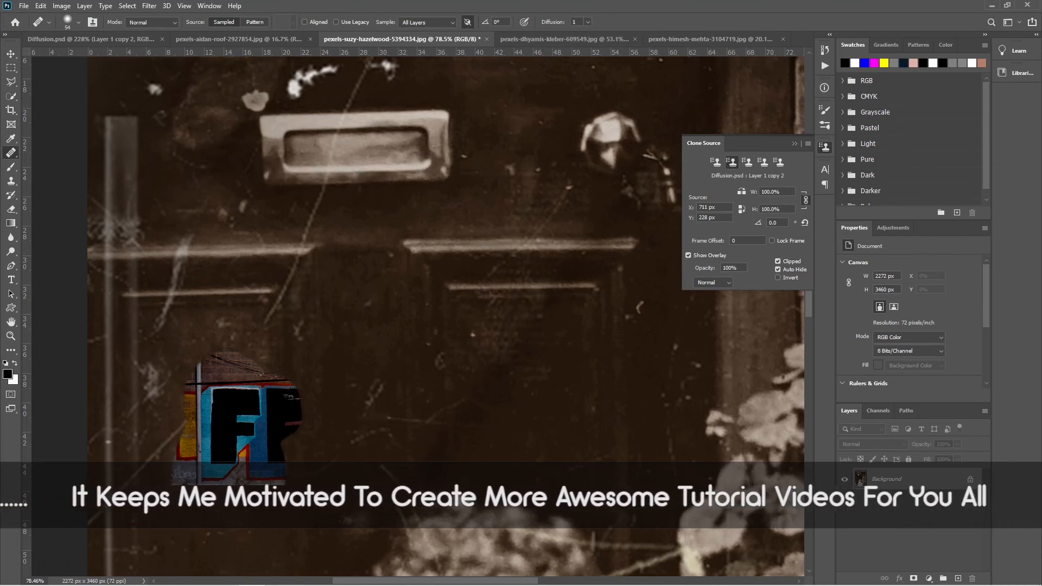
left_click(959, 577)
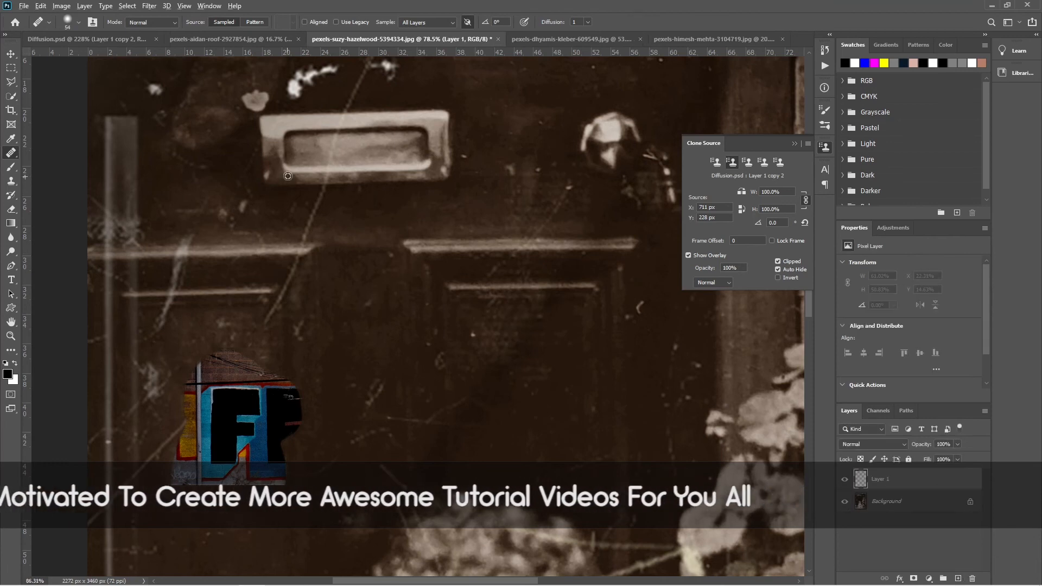
scroll(373, 210, "up", 3)
scroll(373, 210, "up", 1)
left_click(348, 176, "alt")
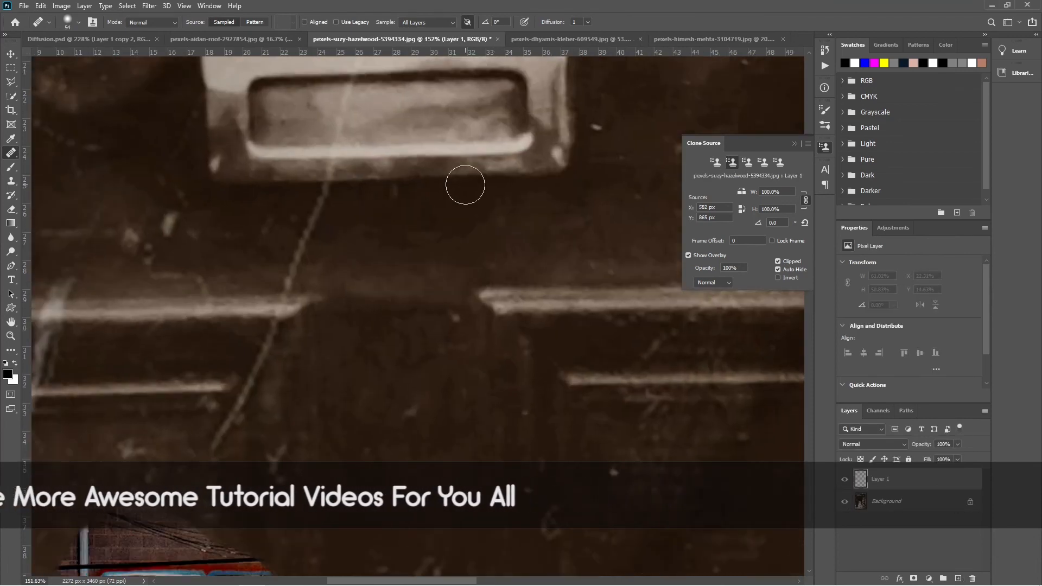
left_click_drag(472, 174, 514, 193)
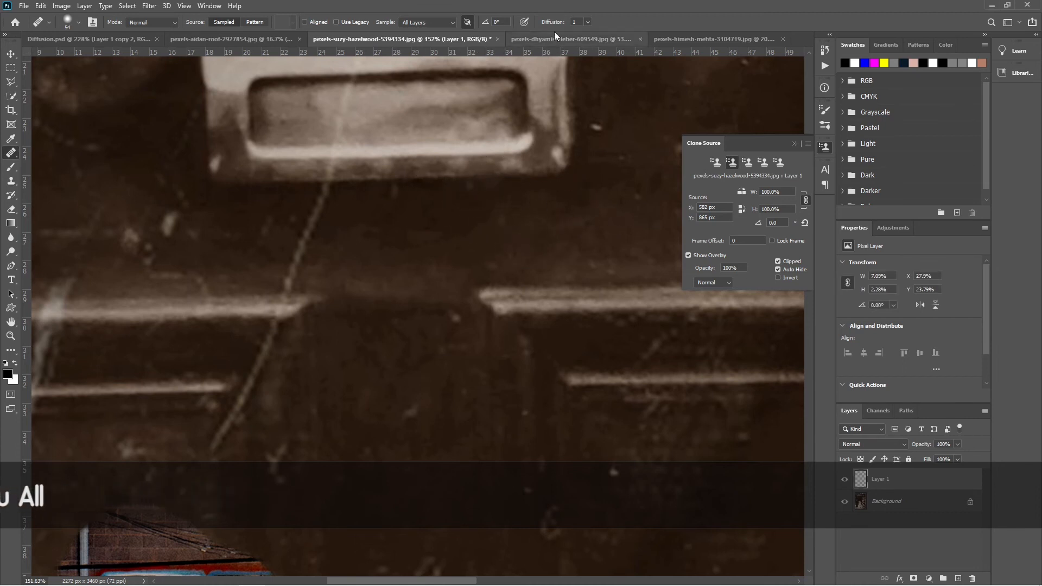
- Set Diffusion to 7, resample the mail slot's lower edge, heal along it again, and delete the new layer
left_click_drag(555, 24, 561, 25)
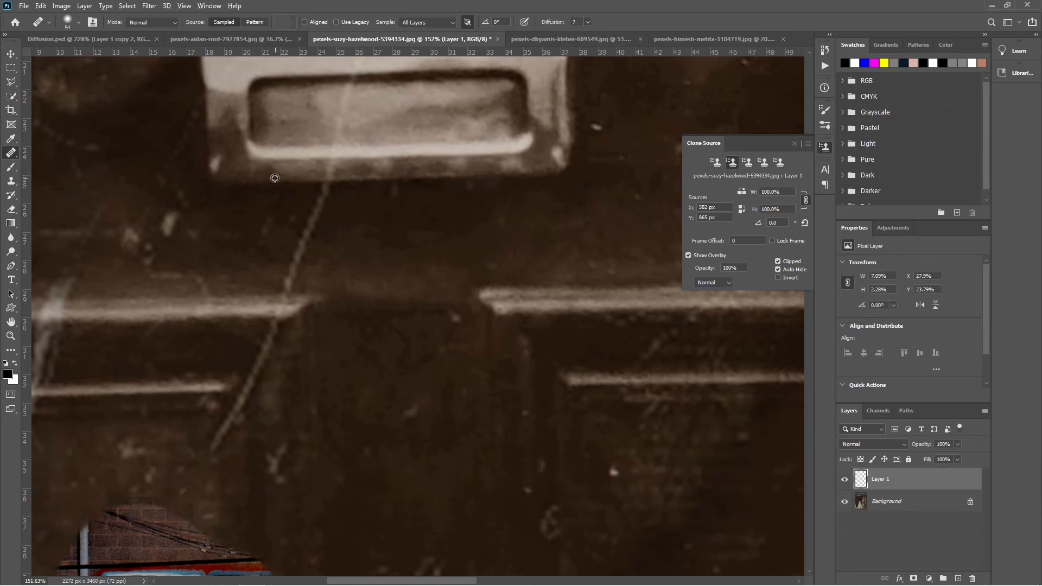
left_click(275, 175, "alt")
mouse_move(380, 174)
left_mouse_down()
mouse_move(446, 174)
mouse_move(375, 179)
left_mouse_up()
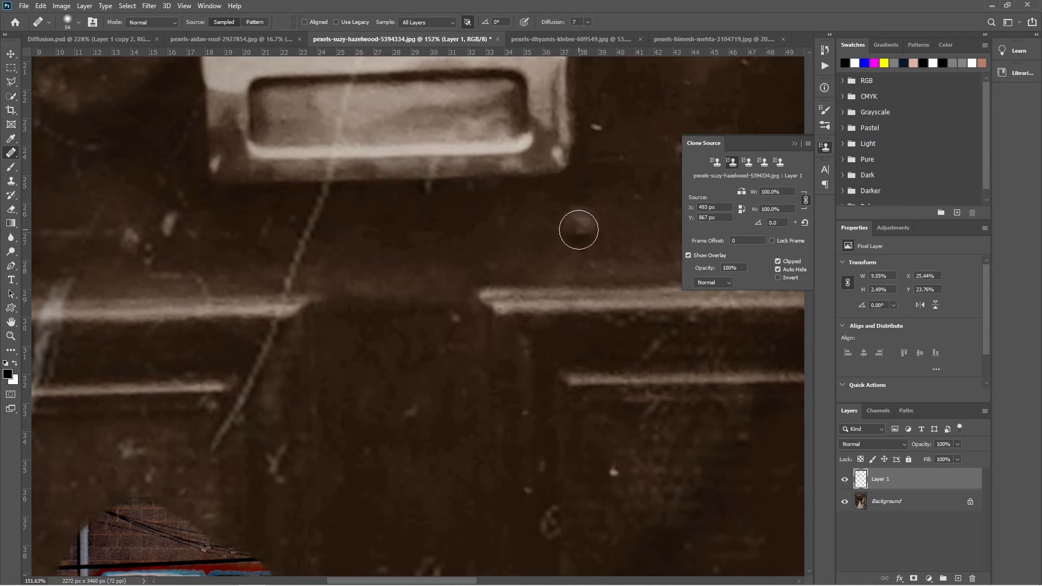
key("ctrl+e")
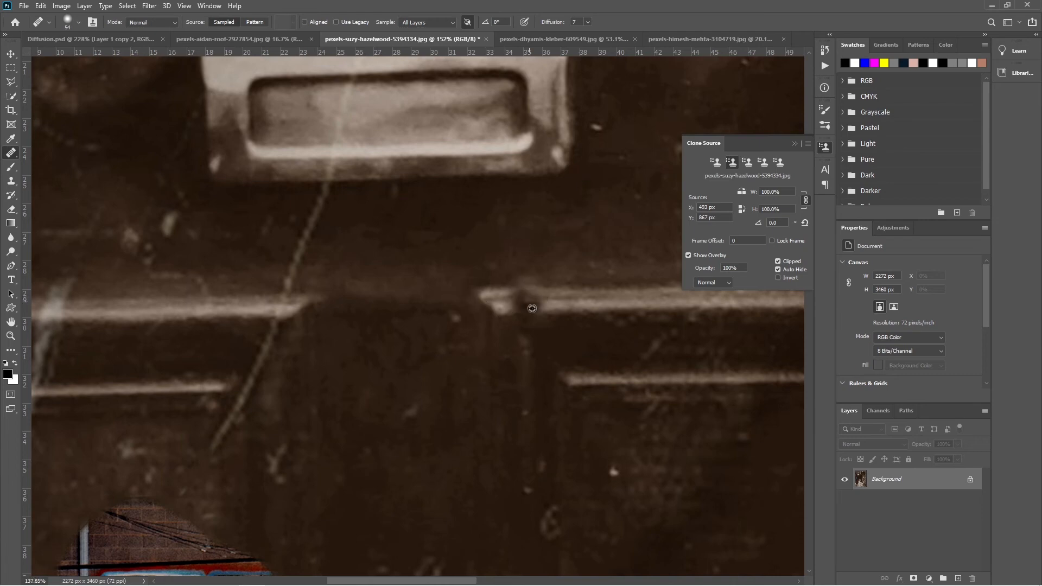
- Set the healing brush's Diffusion to 1
scroll(533, 307, "down", 5)
scroll(538, 320, "down", 2)
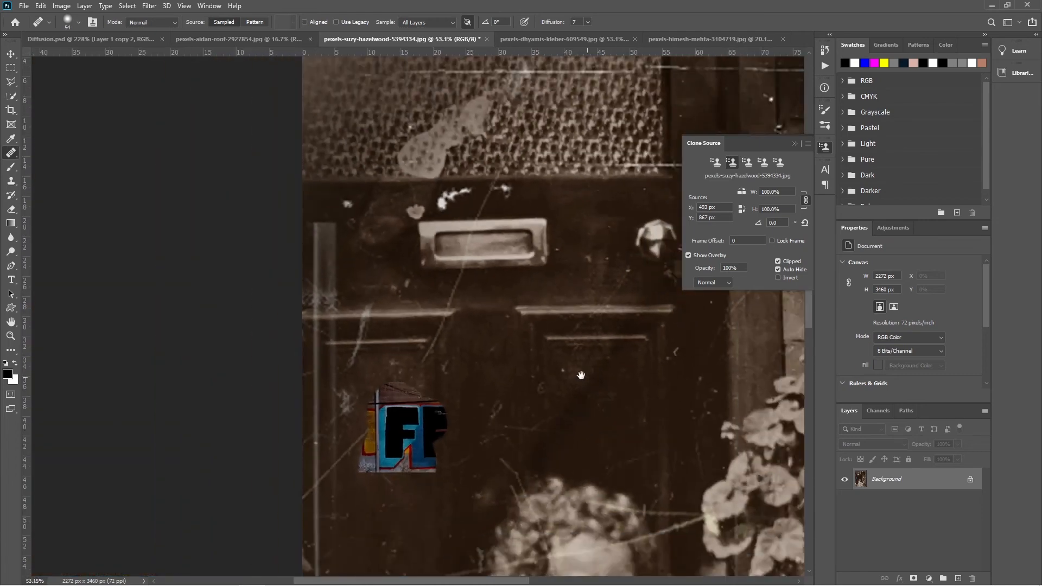
left_click_drag(582, 375, 469, 347)
left_click_drag(562, 22, 527, 22)
- Return to Diffusion.psd and examine the color bleeding along the healed strokes in all three columns
left_click(88, 39)
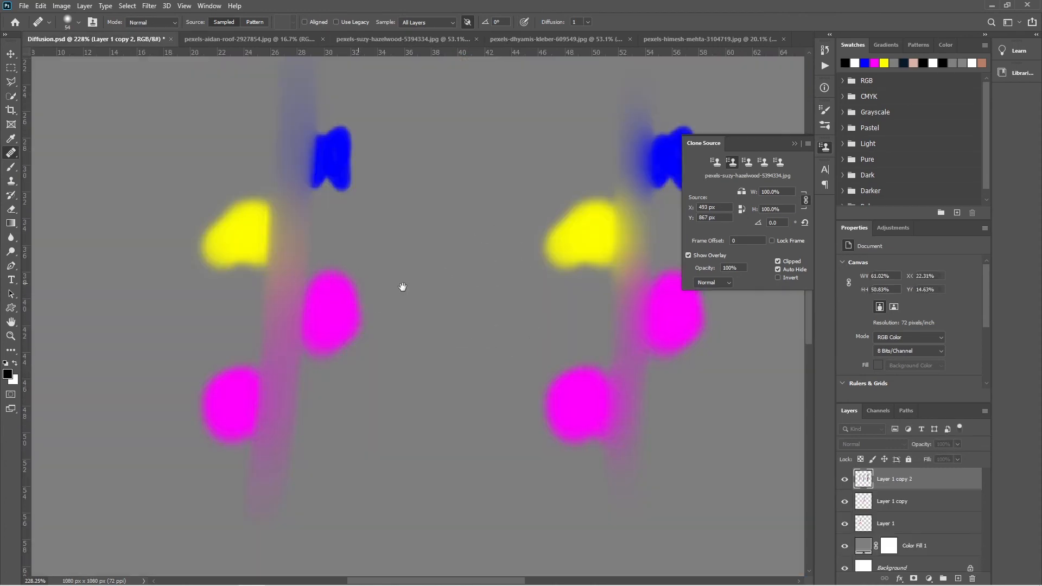
scroll(337, 324, "right", 2)
scroll(333, 395, "right", 3)
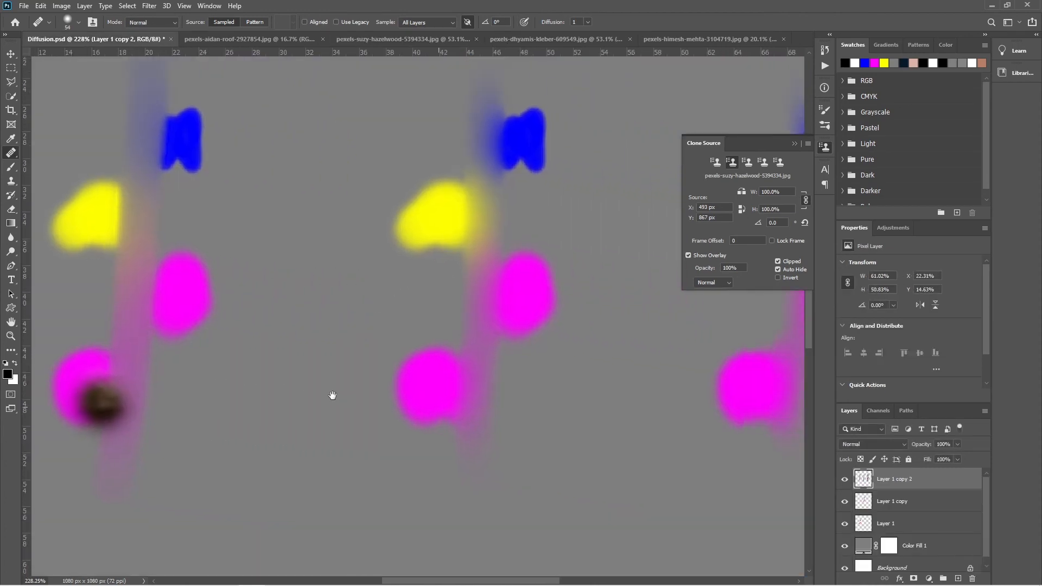
key("v")
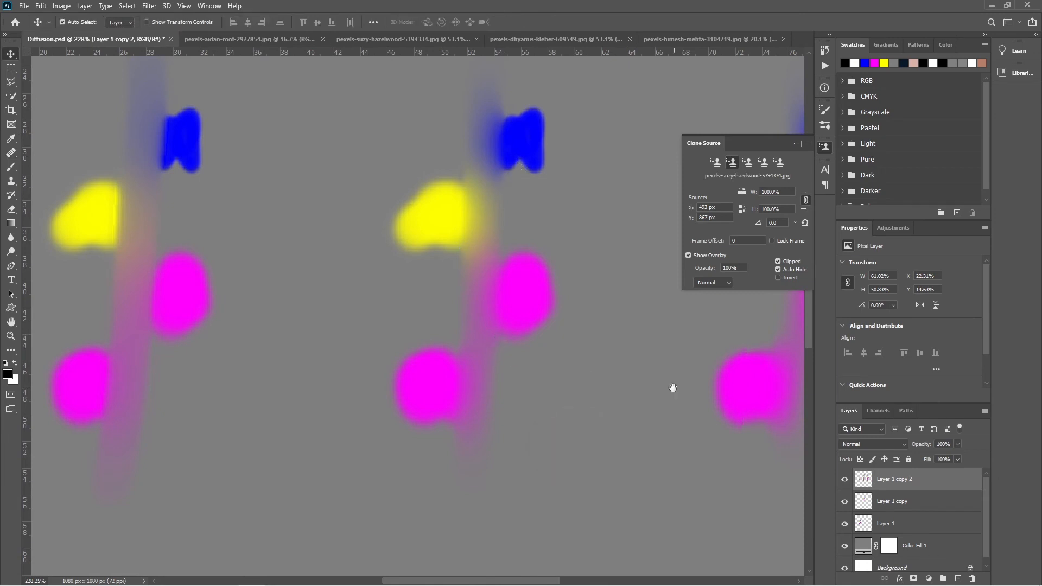
scroll(279, 316, "left", 2)
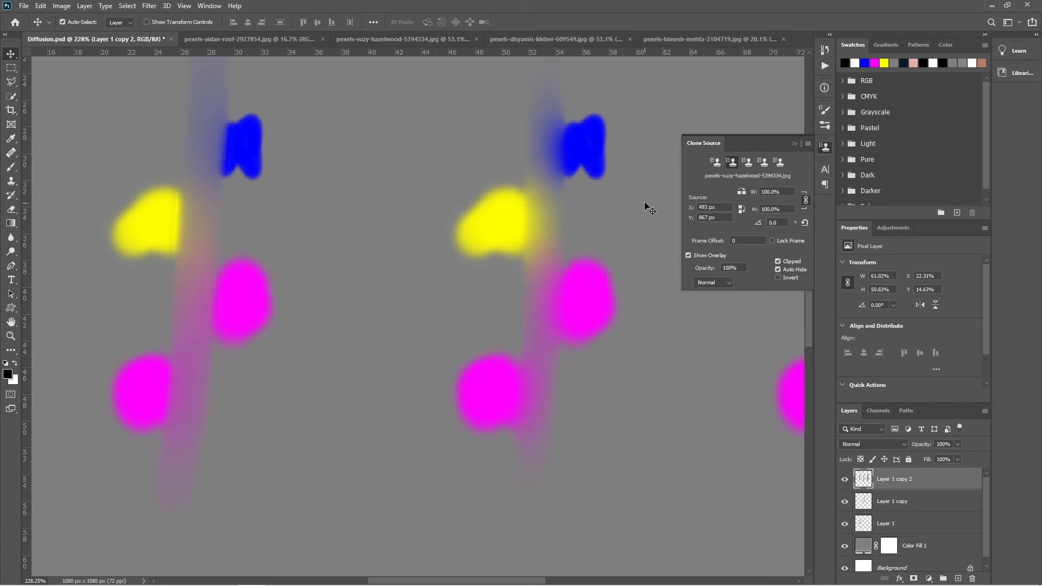
left_click_drag(651, 346, 314, 345)
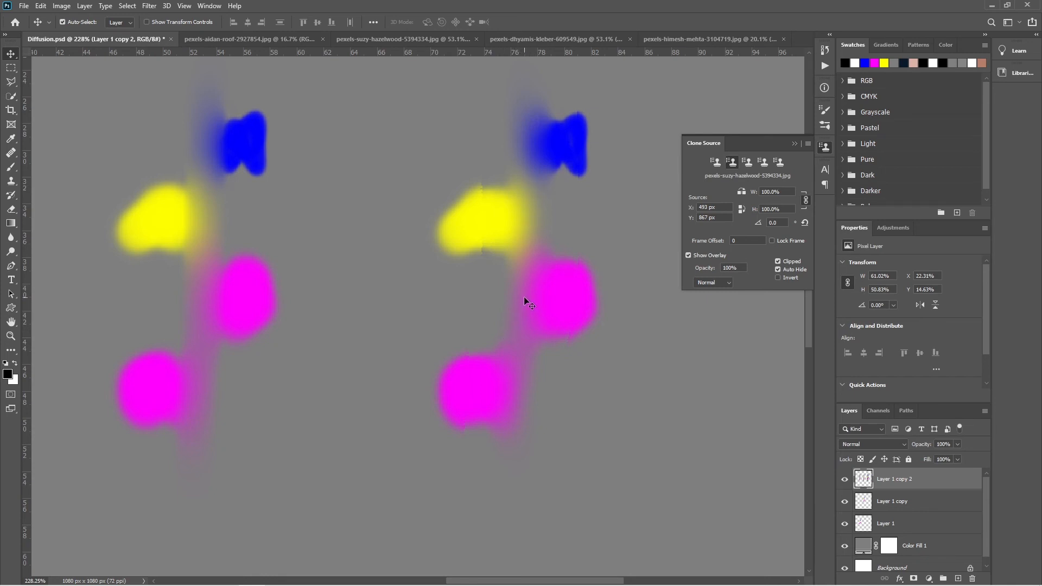
scroll(524, 298, "down", 5)
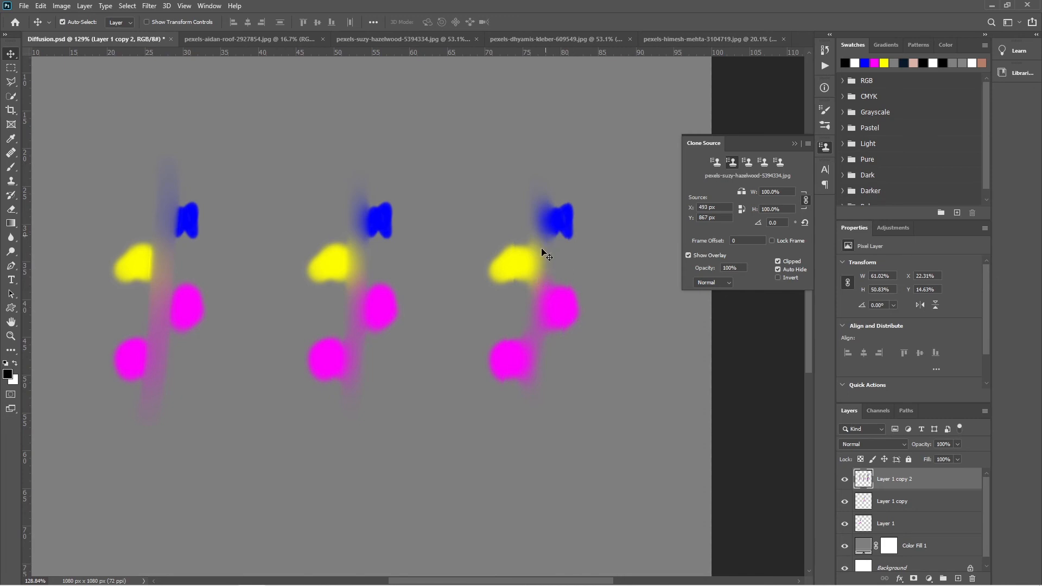
- In the old door photo, set up the healing brush with the first clone source, sampling Current & Below
left_click(404, 39)
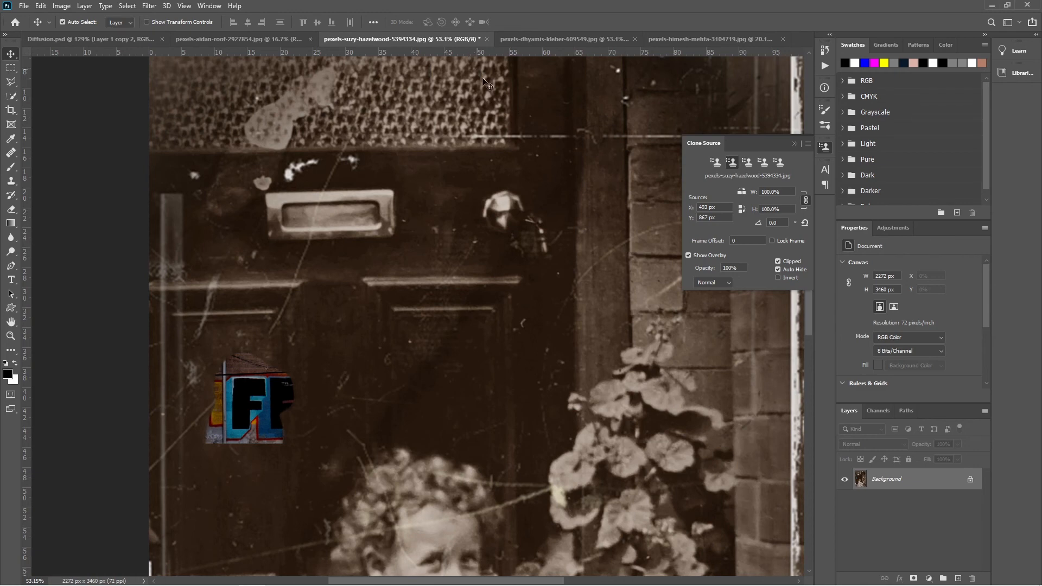
scroll(641, 326, "right", 3)
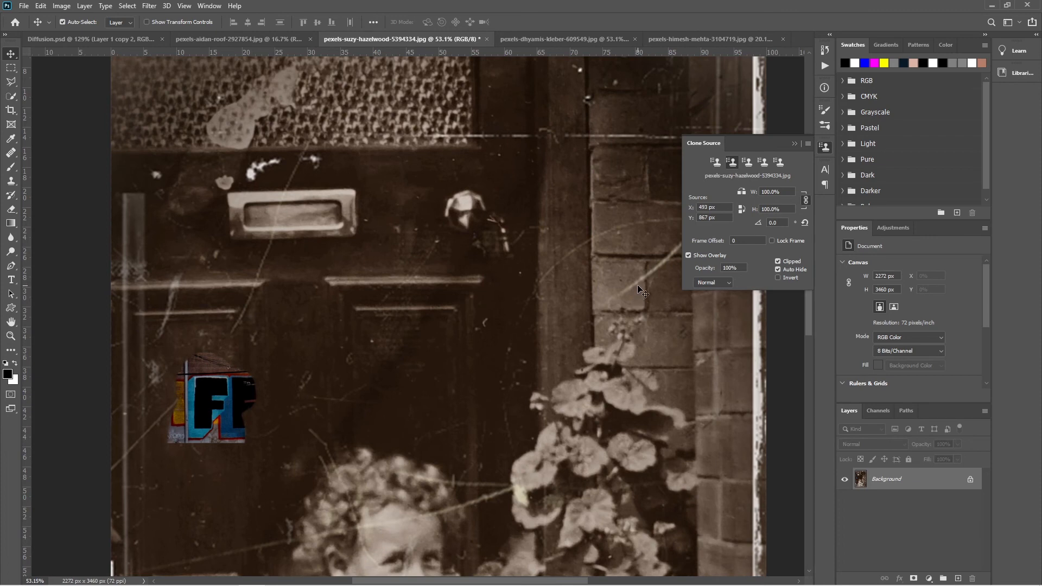
left_click(11, 153)
left_click(99, 164)
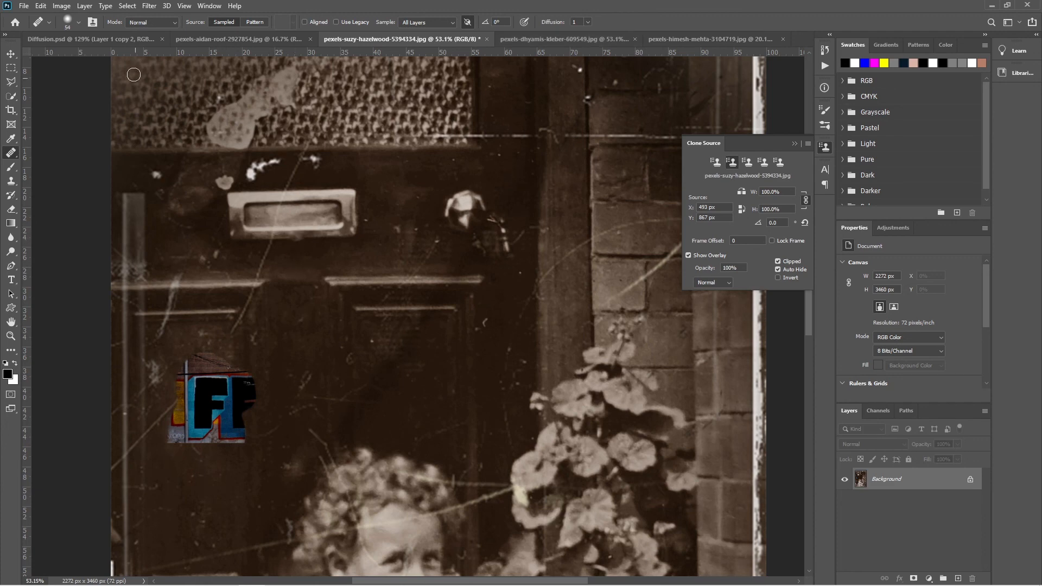
left_click(716, 162)
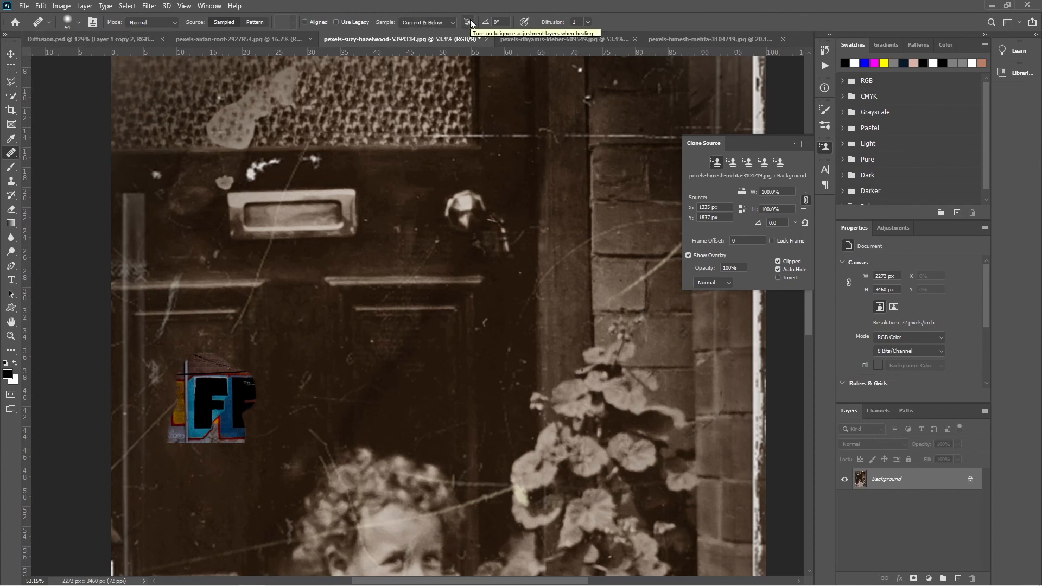
- Switch to the close-up face portrait, sample clean cheek skin, and heal the dark spot below the eye
left_click(519, 39)
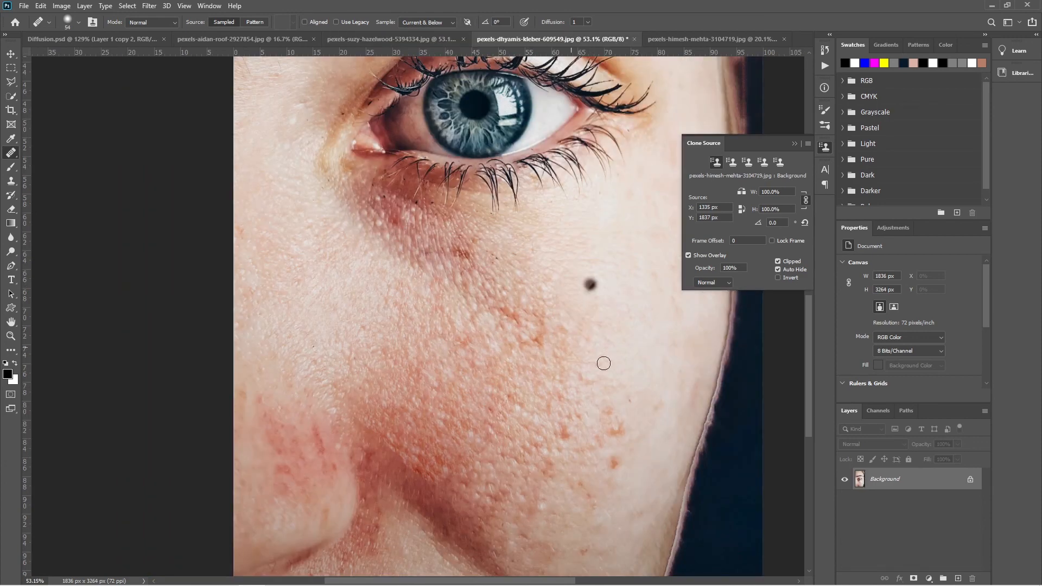
left_click(582, 270, "alt")
mouse_move(477, 307)
left_mouse_down()
mouse_move(508, 316)
mouse_move(545, 360)
left_mouse_up()
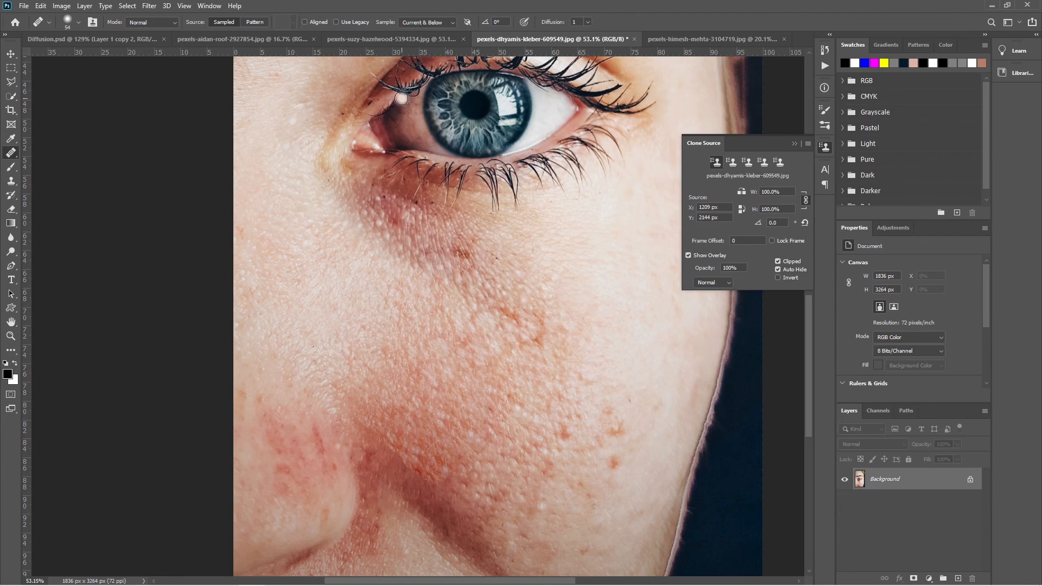
- Return to the old door photo and reduce the healing brush to 27 px for the brick wall scratches
left_click(366, 39)
scroll(559, 348, "down", 4)
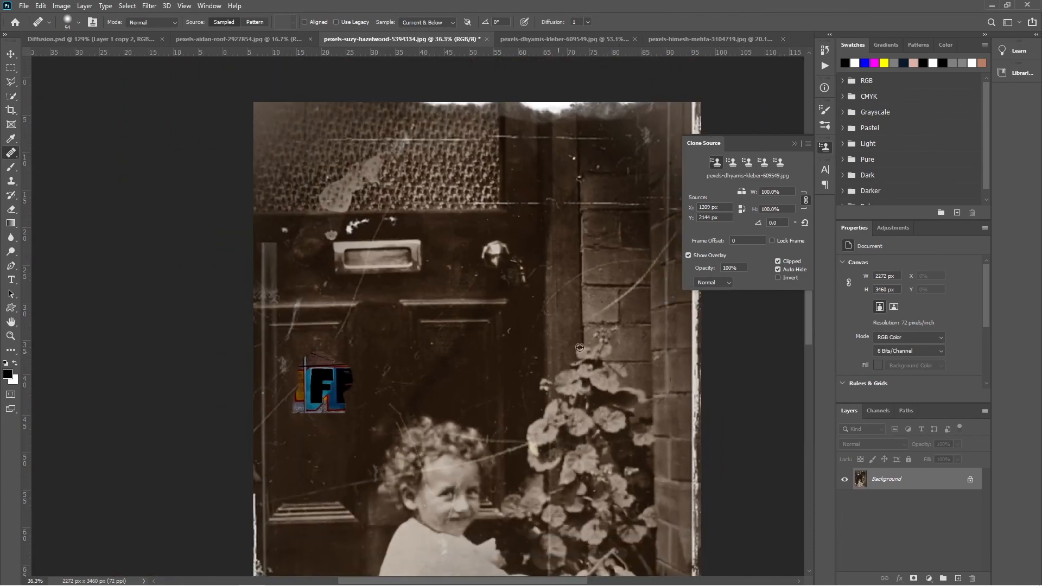
left_click_drag(612, 315, 482, 361)
scroll(475, 286, "up", 6)
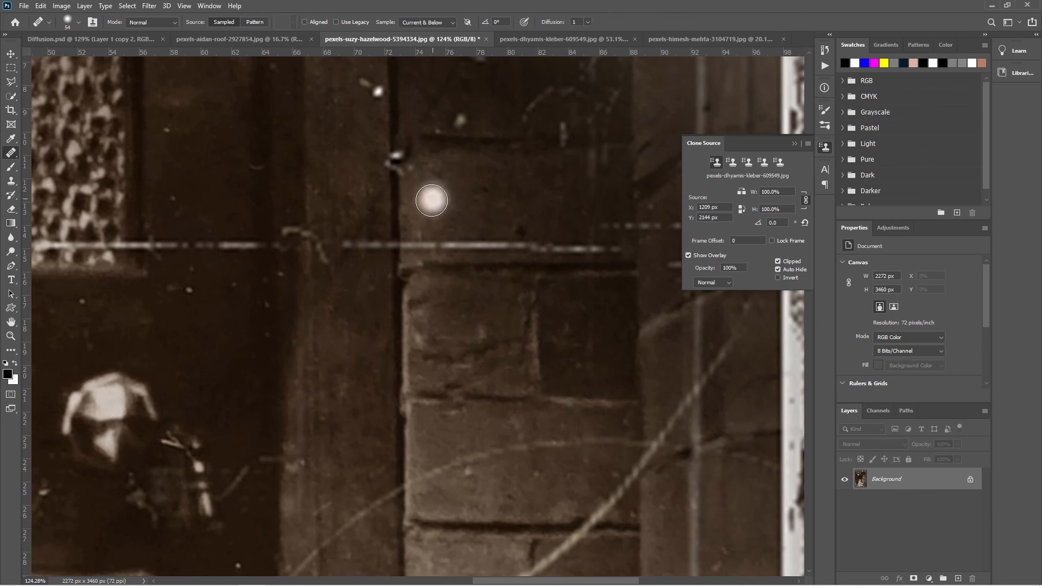
left_click_drag(520, 218, 499, 223)
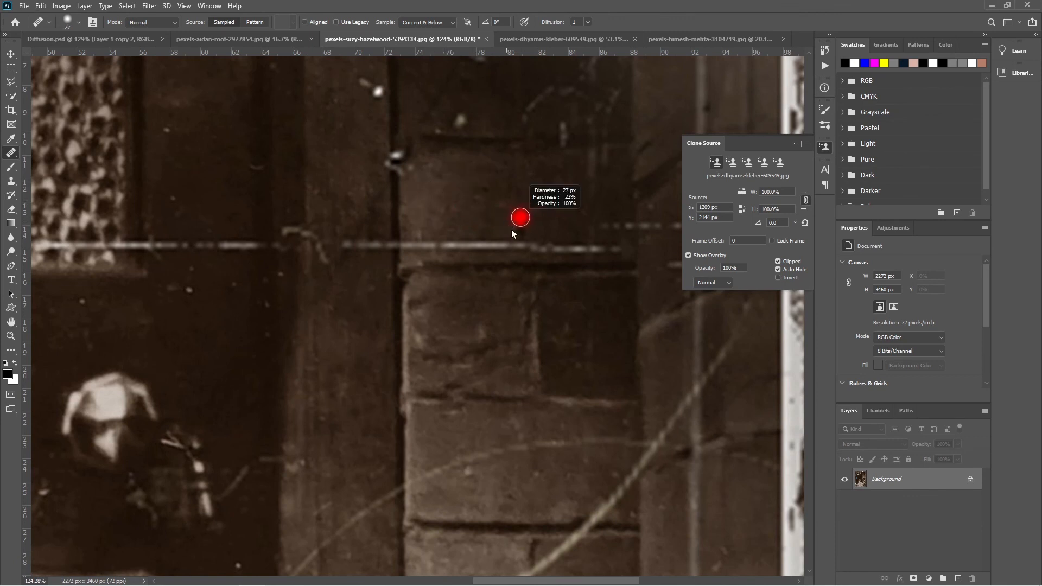
- Sample clean brick and heal away the white horizontal scratch crossing the upper brick wall
left_click(594, 224, "alt")
left_click_drag(614, 248, 410, 243)
left_click_drag(506, 279, 438, 231)
left_click_drag(517, 271, 412, 195)
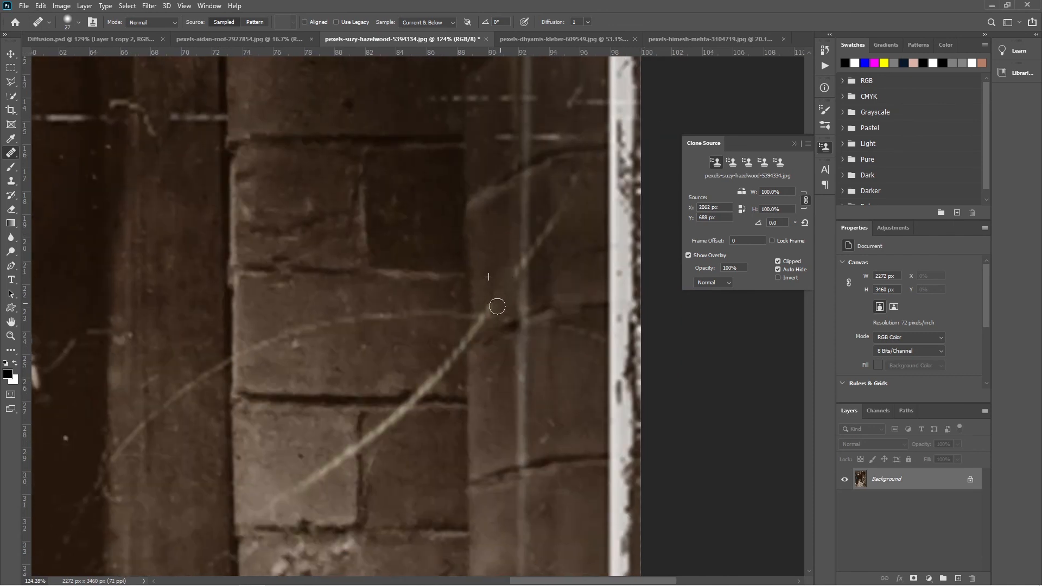
- Sample clean wall beside the vertical light streak and heal the streak between the two dark brick joints
left_click_drag(539, 366, 545, 317)
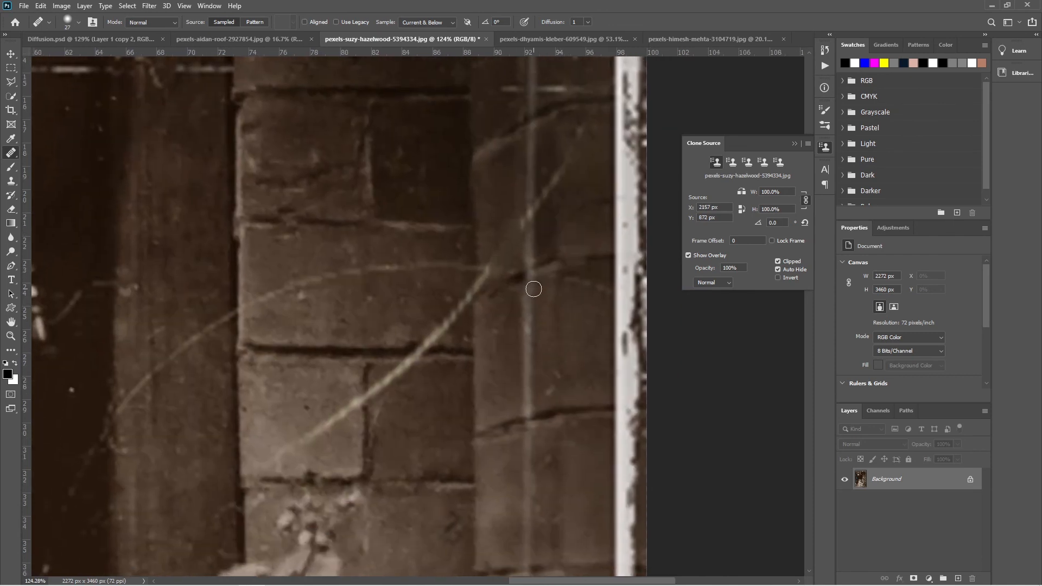
left_click(507, 311, "alt")
left_click(503, 305, "alt")
mouse_move(523, 299)
left_mouse_down()
mouse_move(525, 407)
mouse_move(525, 384)
left_mouse_up()
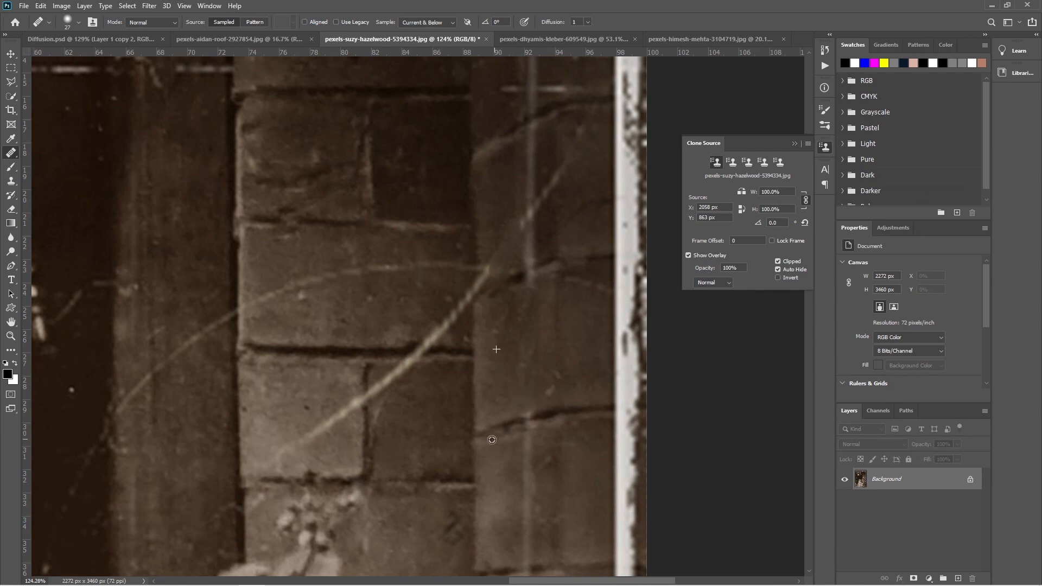
- Sample the dark brick joint, try to heal the vertical streak crossing it, and undo the attempt
left_click(550, 418, "alt")
scroll(530, 420, "down", 5)
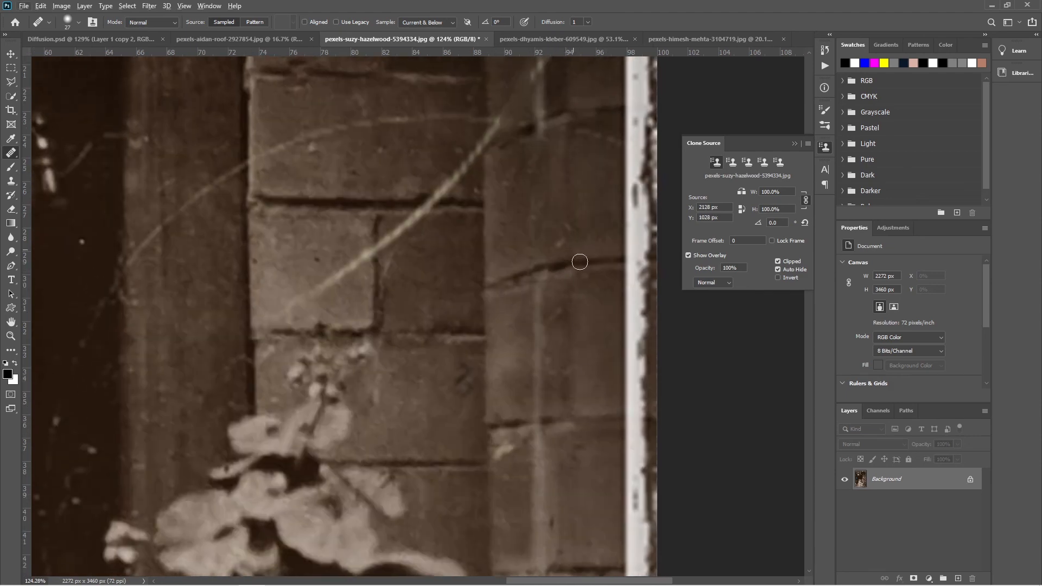
key("ctrl+z")
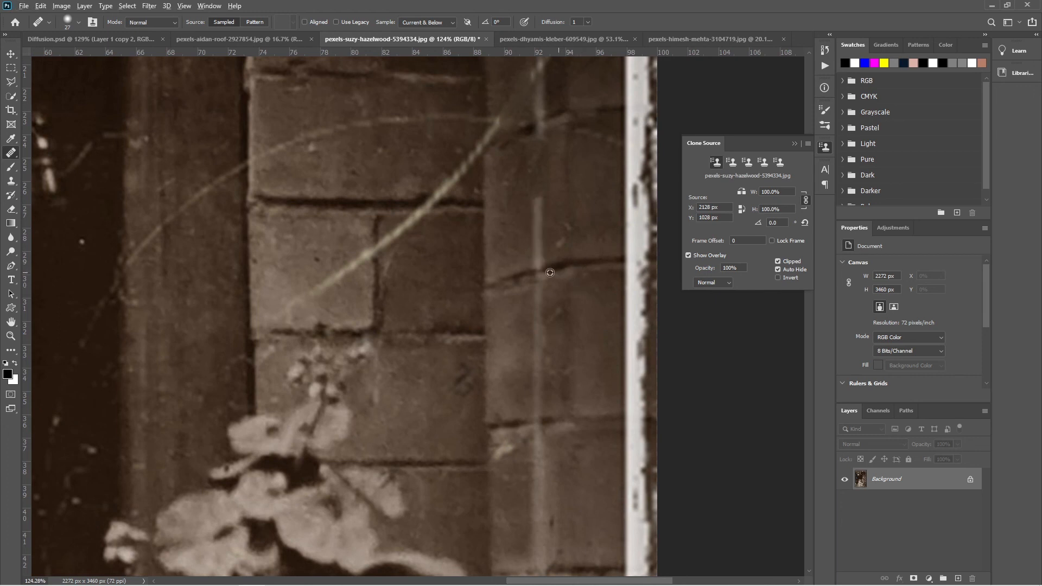
- Sample clean brick beside the vertical light streak and heal the streak down to the next dark brick joint
left_click(497, 182, "alt")
mouse_move(541, 196)
left_mouse_down()
mouse_move(532, 254)
mouse_move(539, 263)
left_mouse_up()
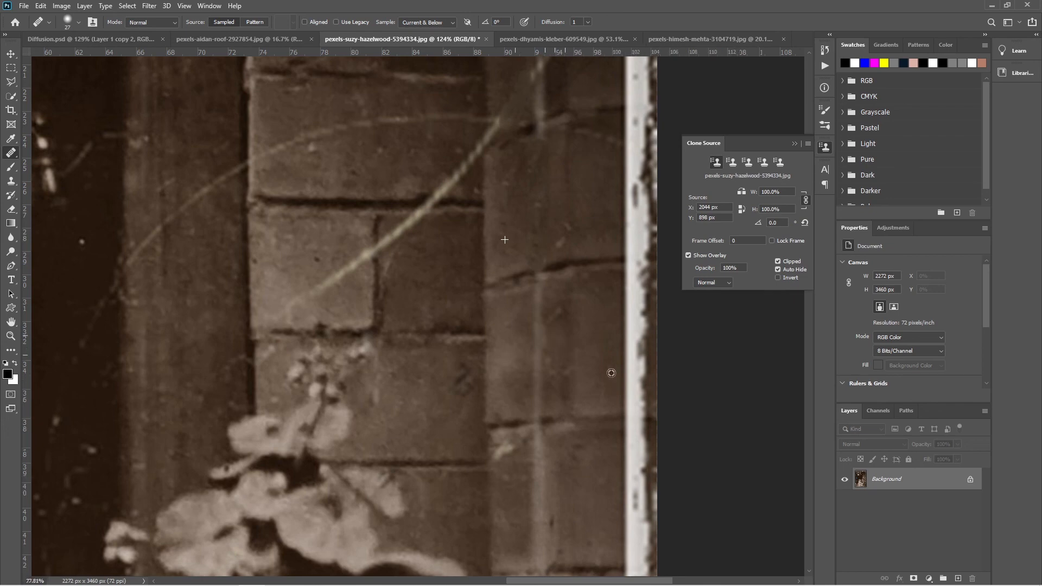
- Add an empty layer above the background, sample clean dark wood beside the patterned glass, and heal part of the upper white scratch on it
scroll(515, 356, "down", 5)
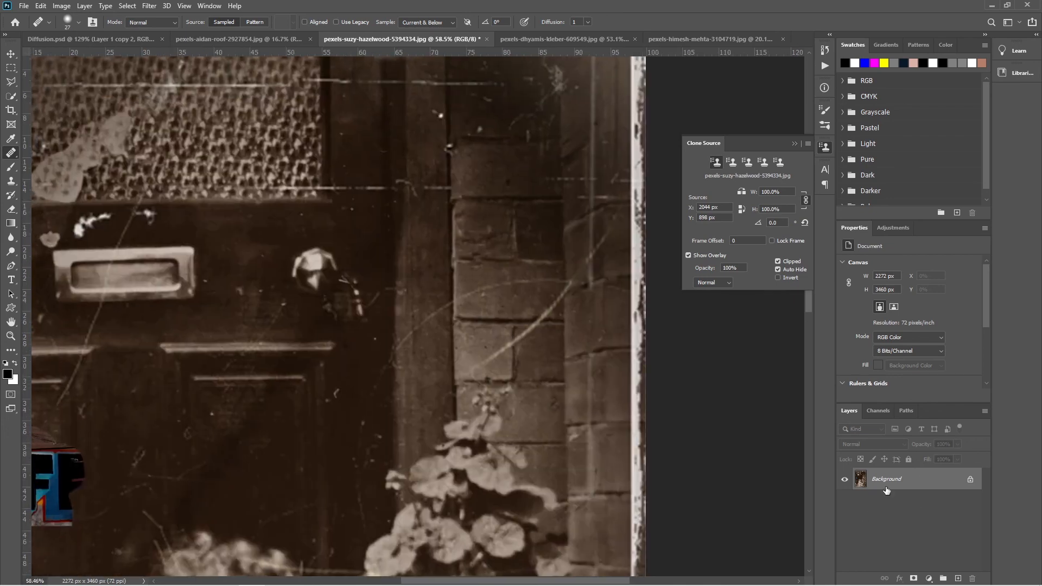
left_click(958, 579)
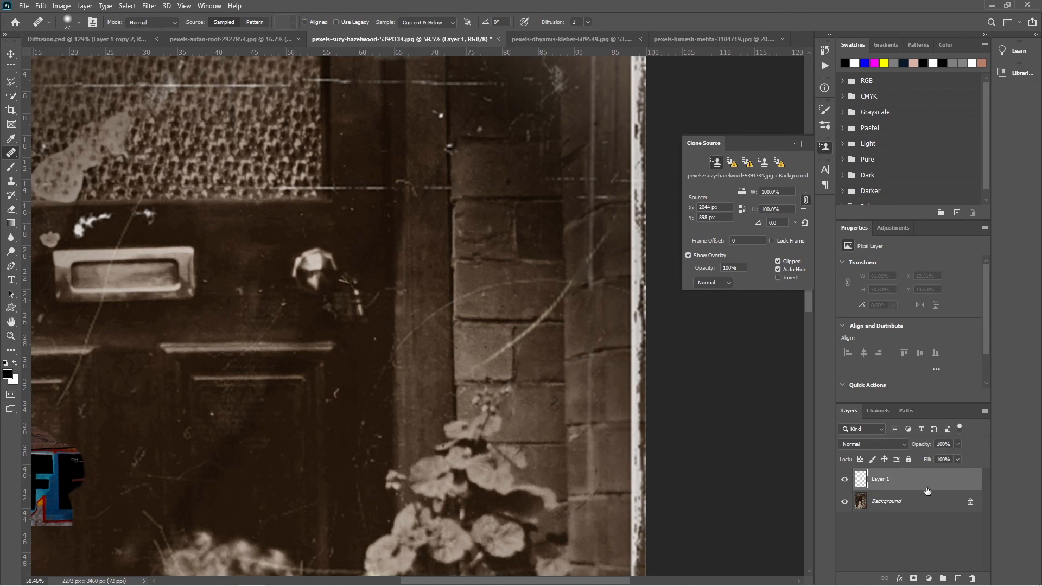
mouse_move(386, 390)
left_mouse_down()
mouse_move(492, 269)
mouse_move(587, 187)
mouse_move(474, 471)
mouse_move(500, 525)
left_mouse_up()
left_click_drag(465, 308, 477, 322)
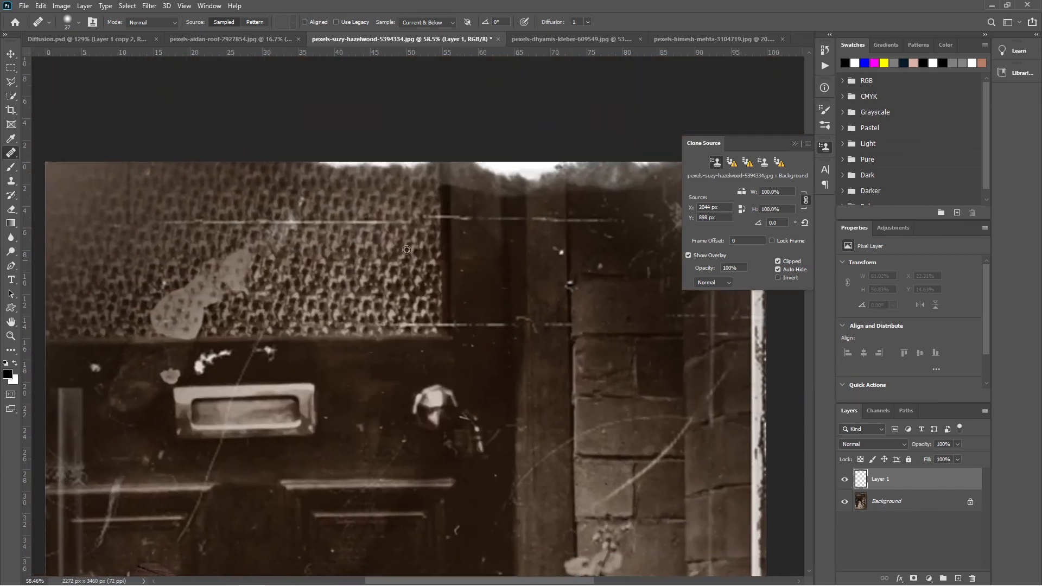
scroll(449, 235, "up", 3)
left_click(558, 248, "alt")
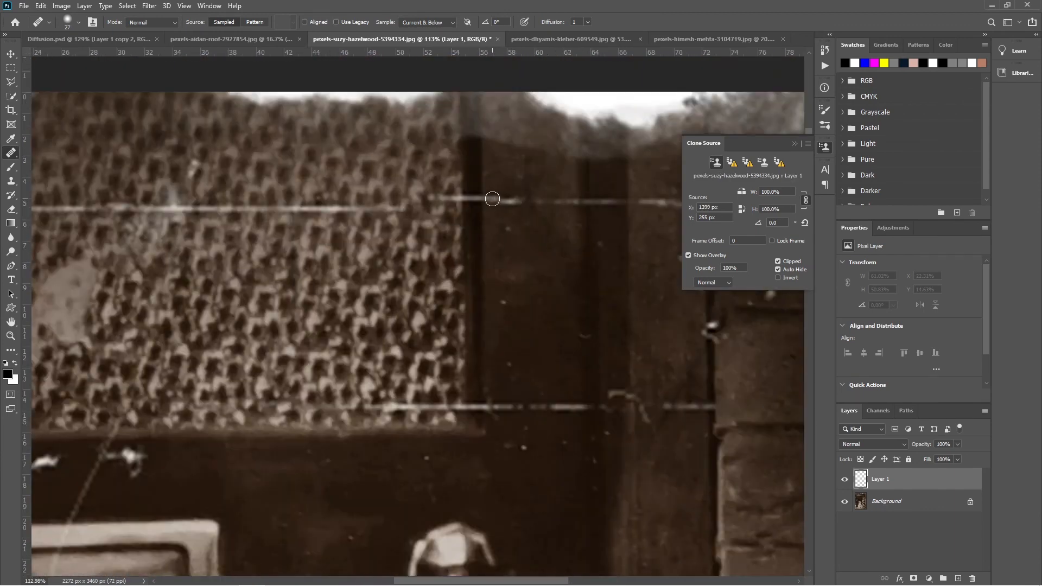
left_click_drag(493, 200, 508, 204)
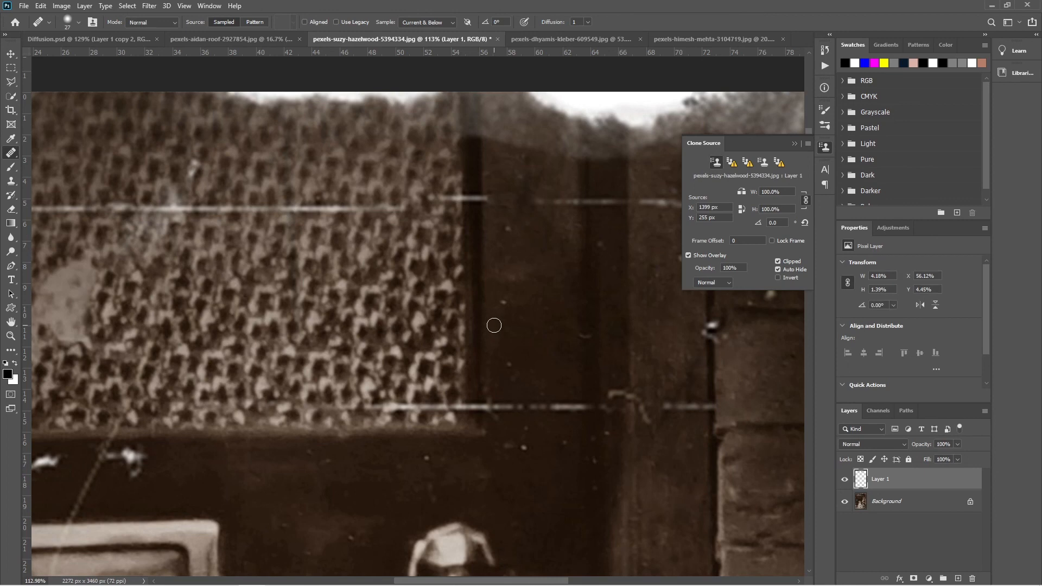